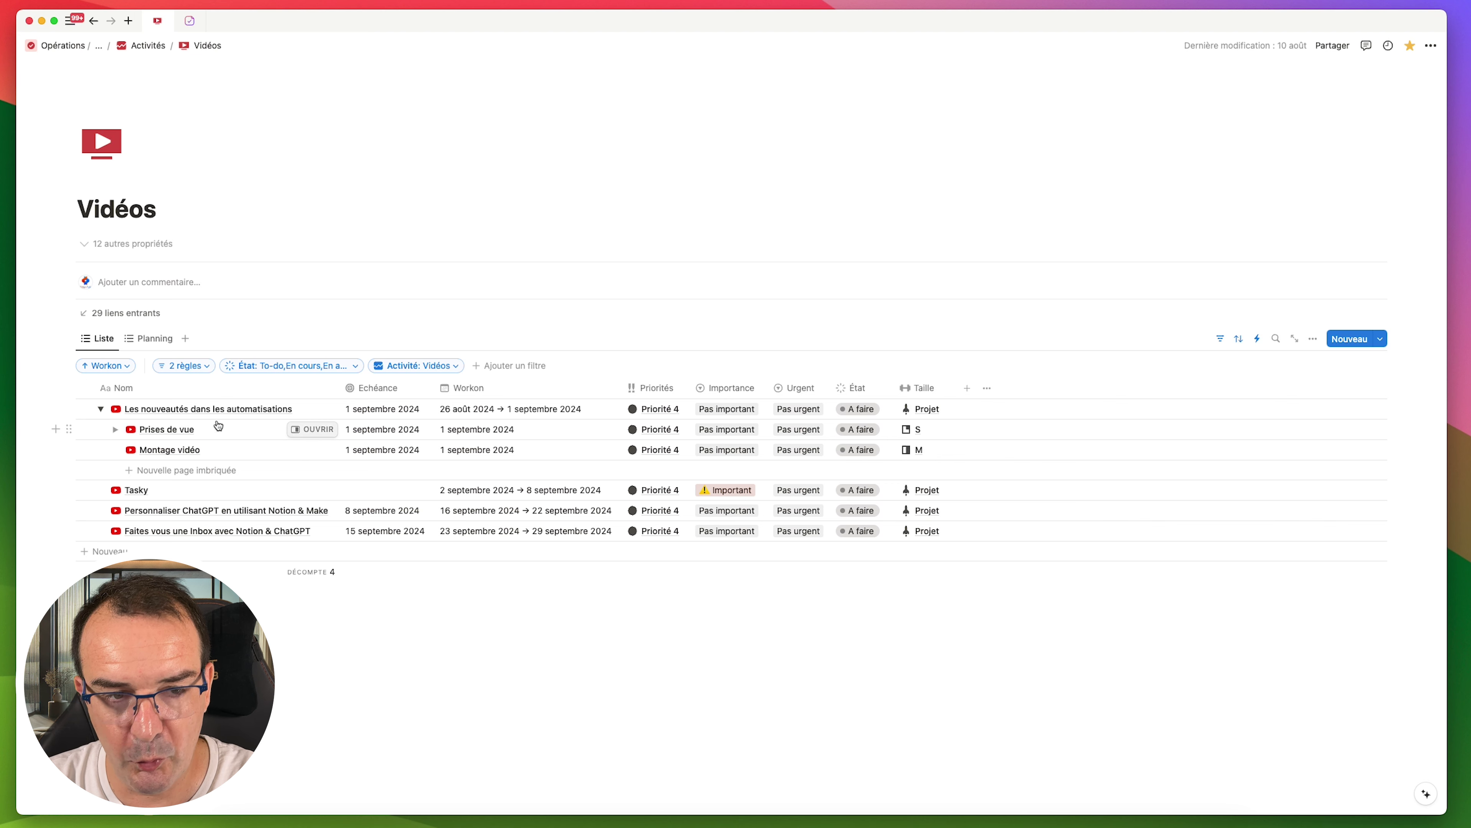
- Examine the subtasks of "Les nouveautés dans les automatisations" in the Vidéos list and in the Planning timeline
left_click(100, 408)
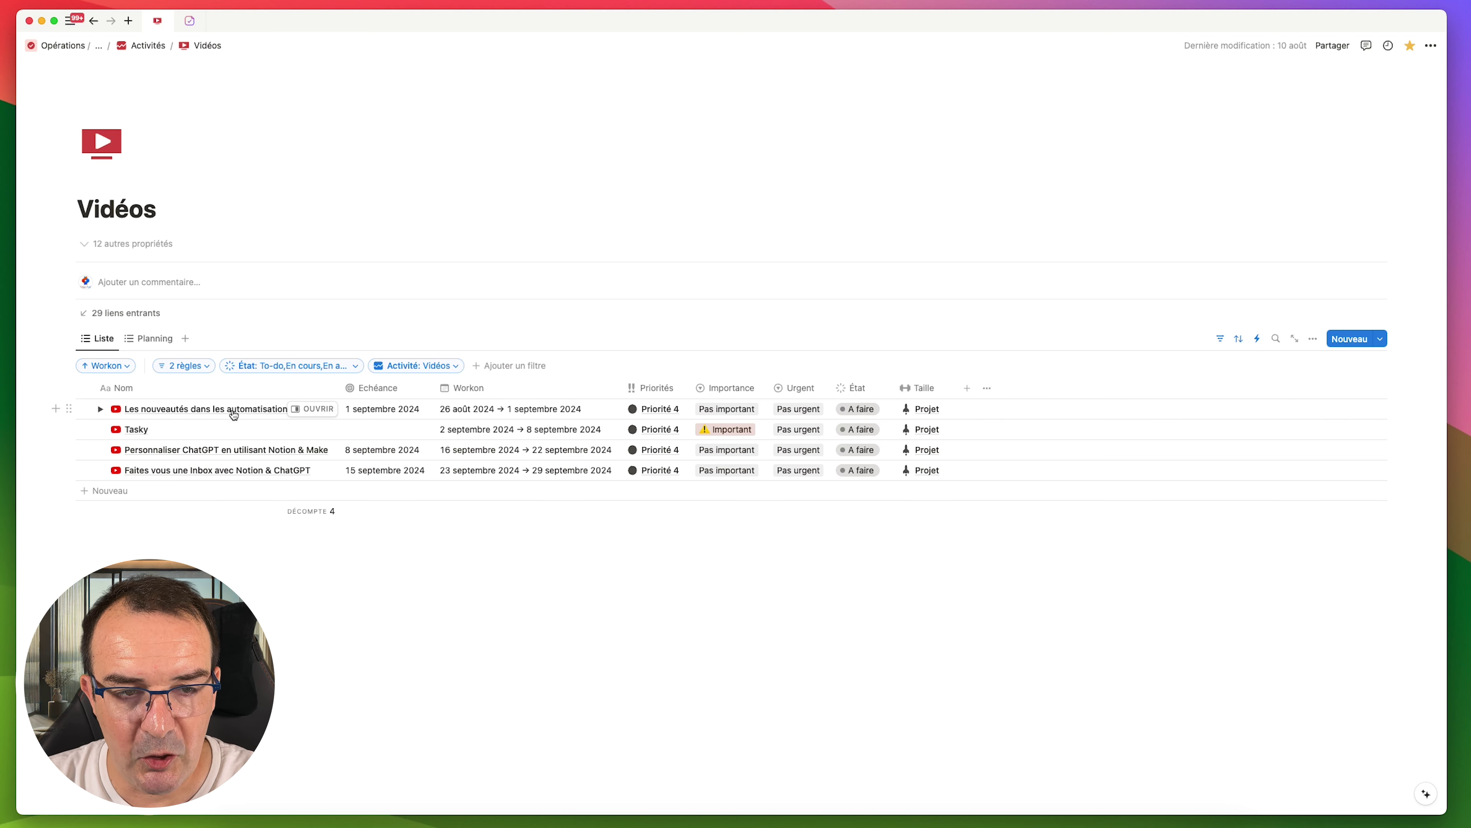
left_click(100, 409)
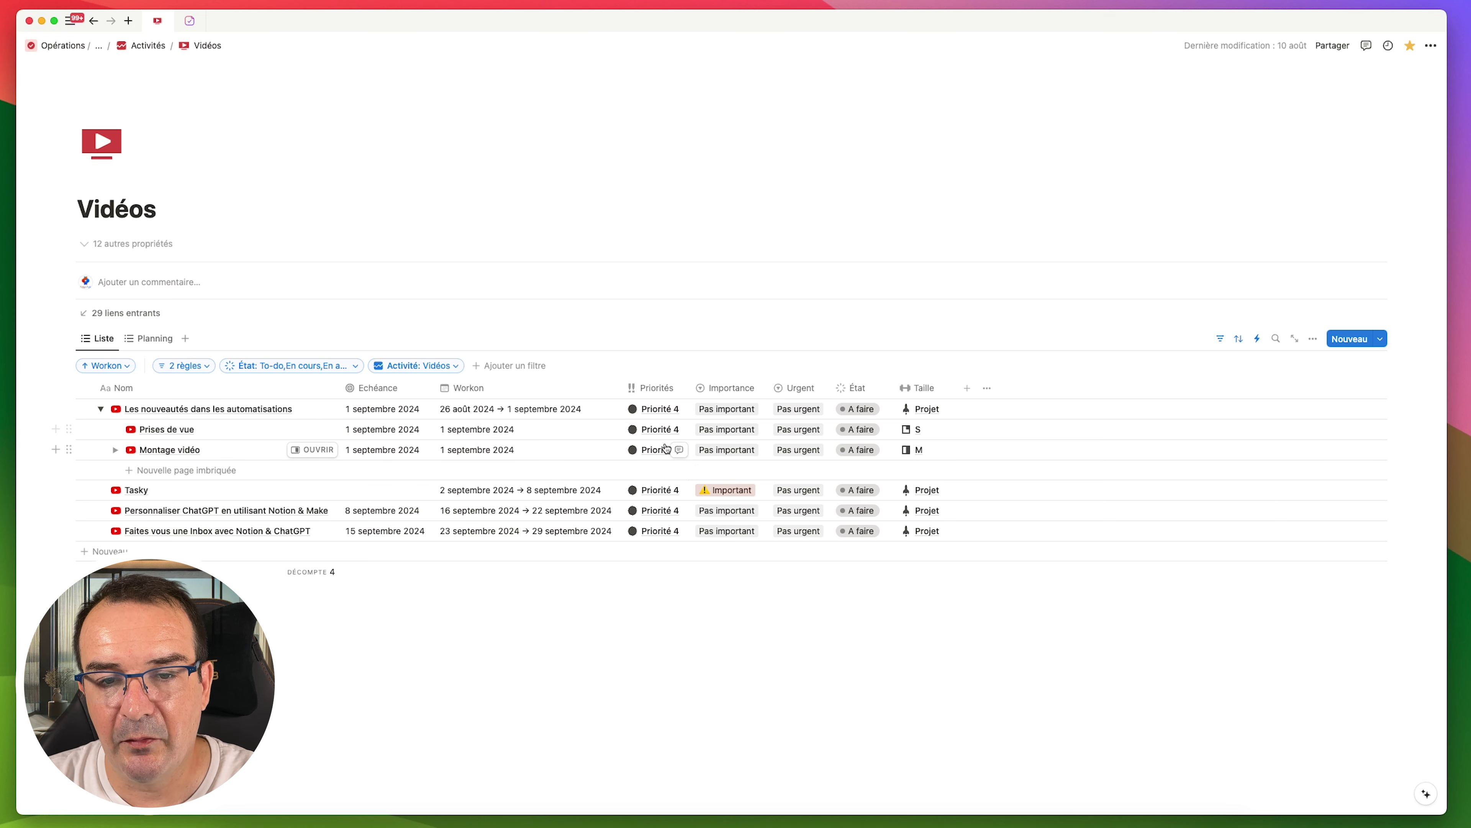
left_click(158, 340)
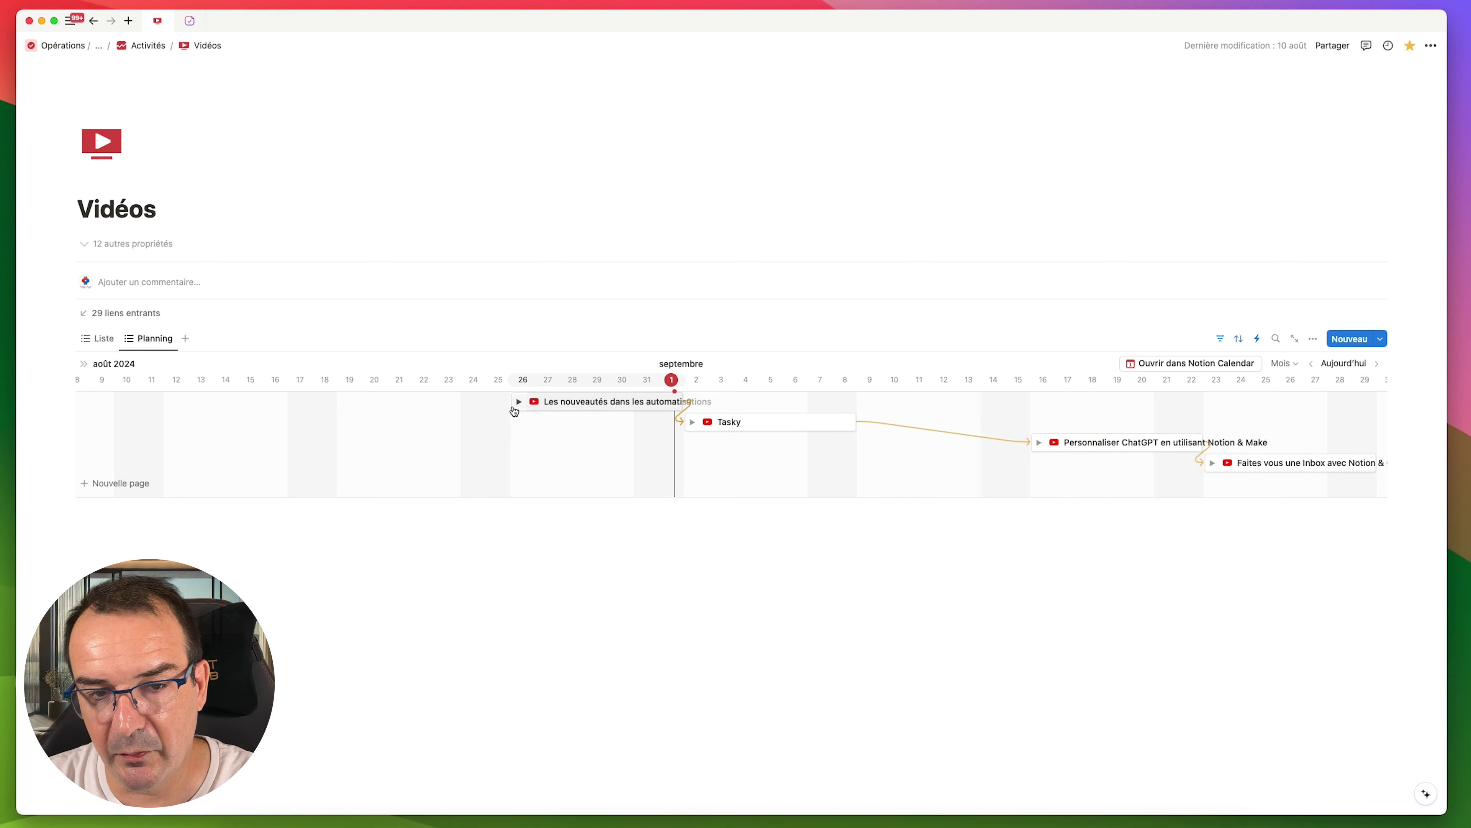
left_click(519, 401)
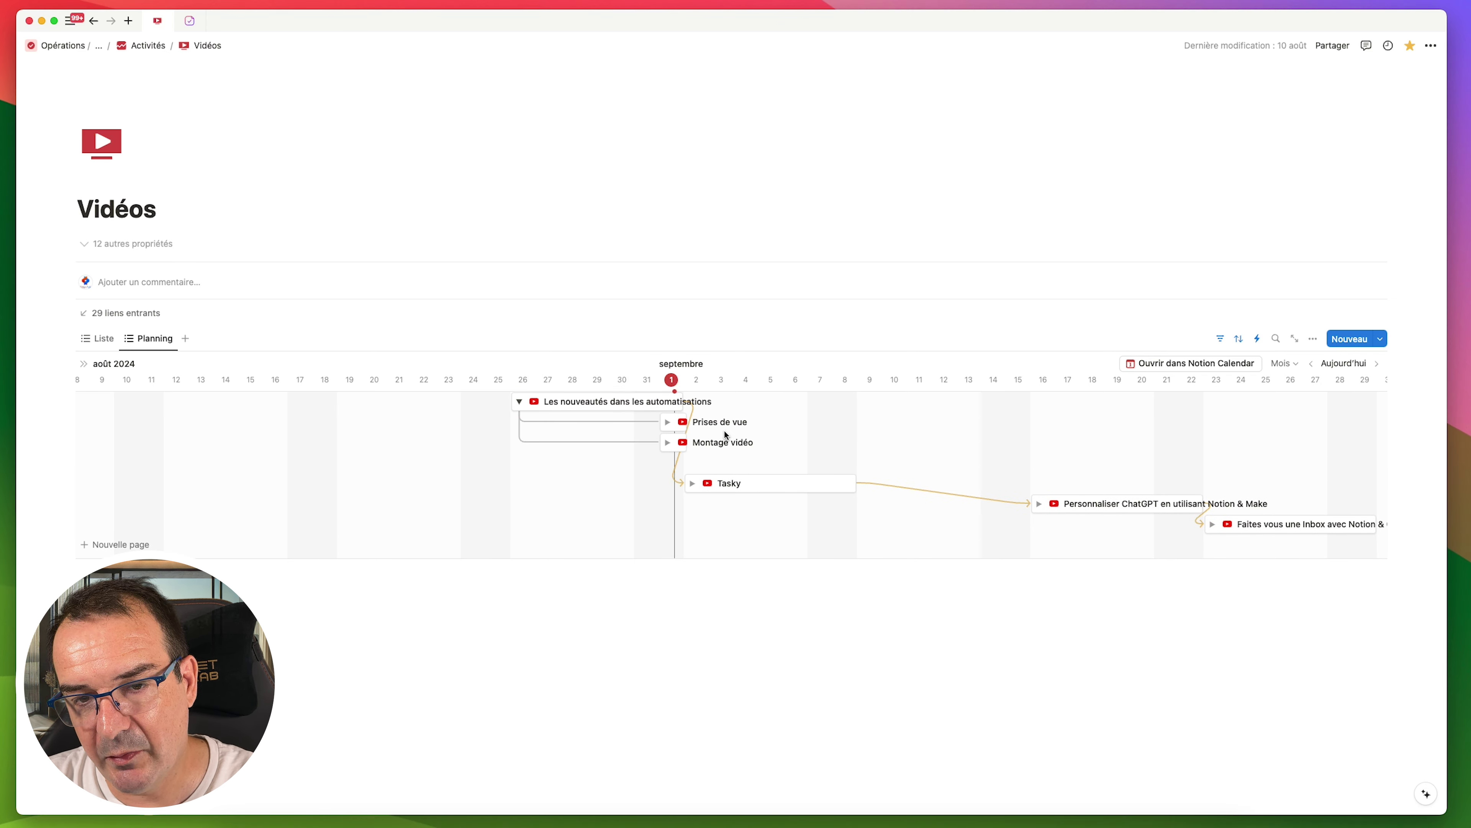
mouse_move(697, 427)
left_mouse_down()
mouse_move(665, 441)
mouse_move(647, 420)
mouse_move(684, 446)
left_mouse_up()
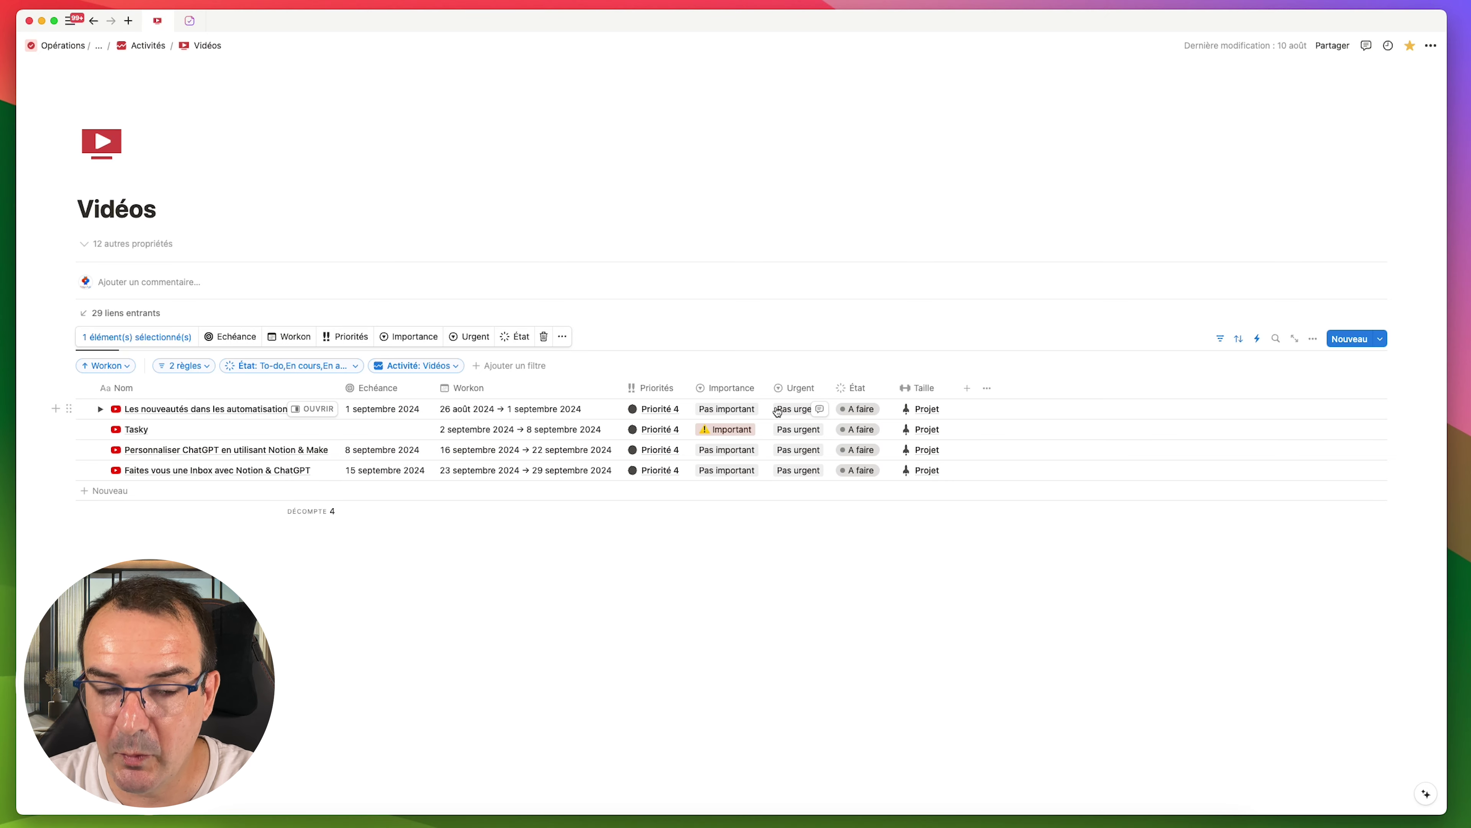
- Examine the "Prises de vue" task and its parent item in the A faire list of the Tasky page
left_click(198, 25)
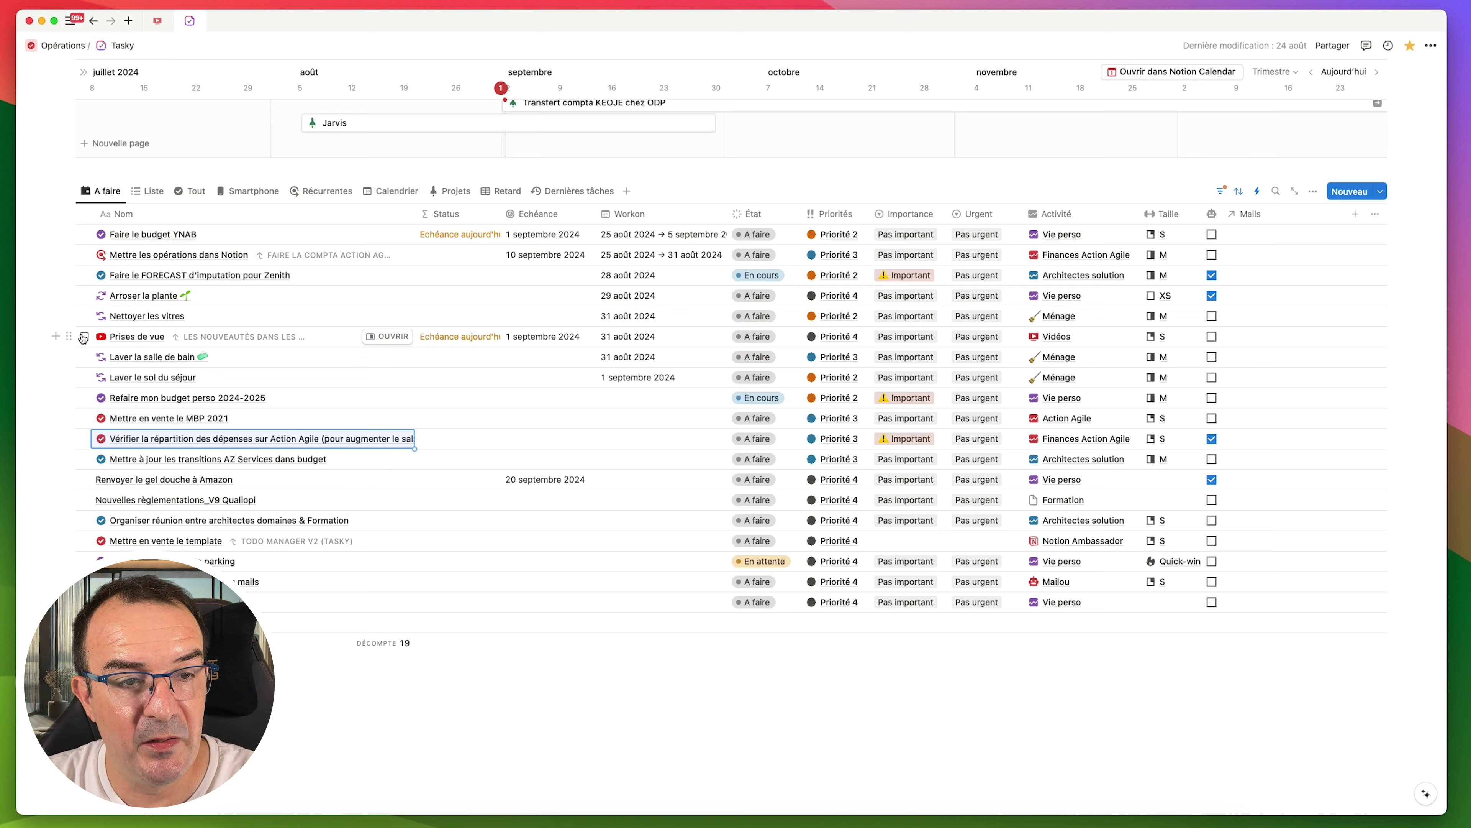
left_click(84, 336)
mouse_move(164, 452)
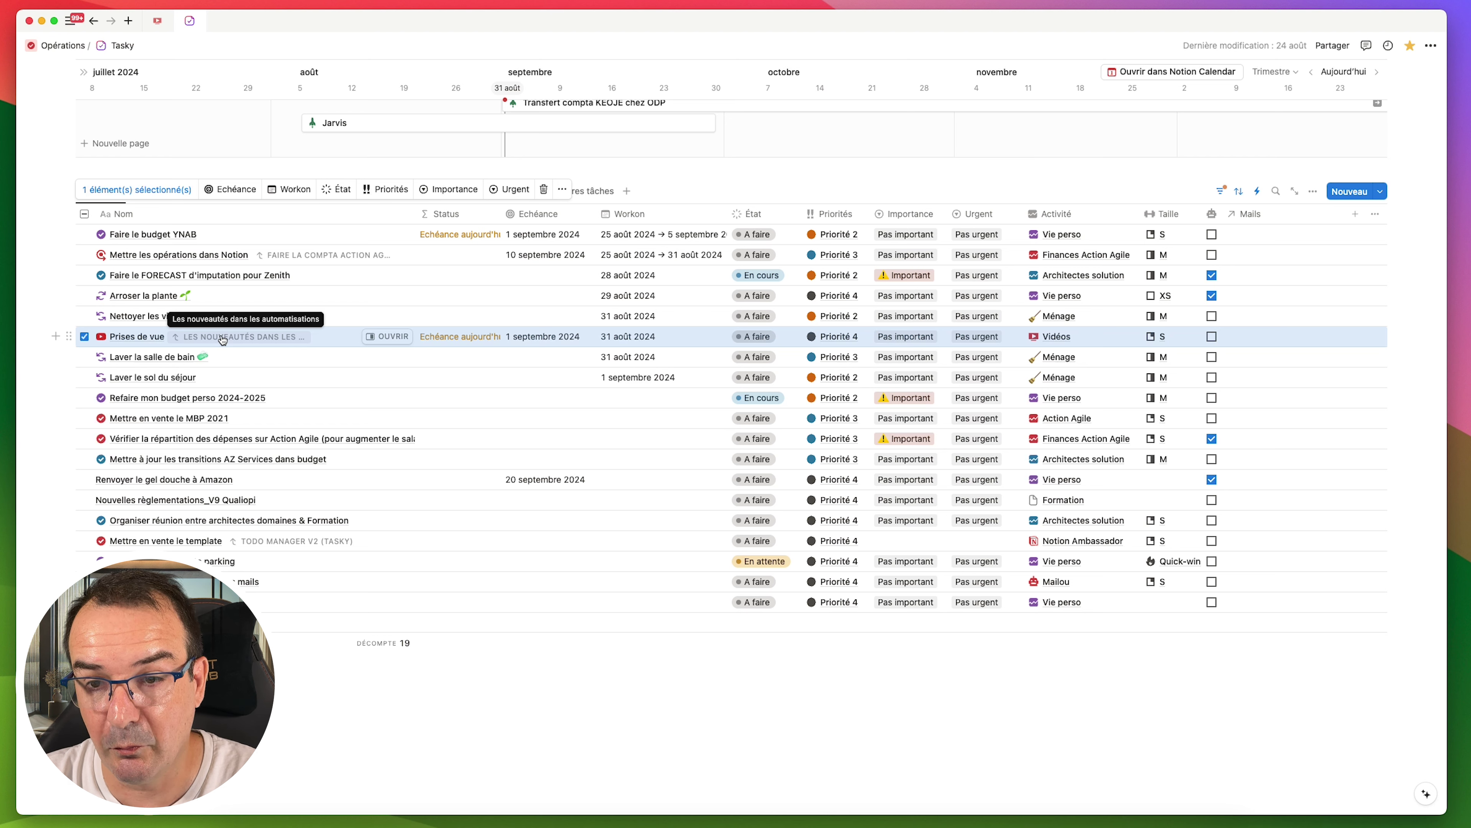
left_click(85, 336)
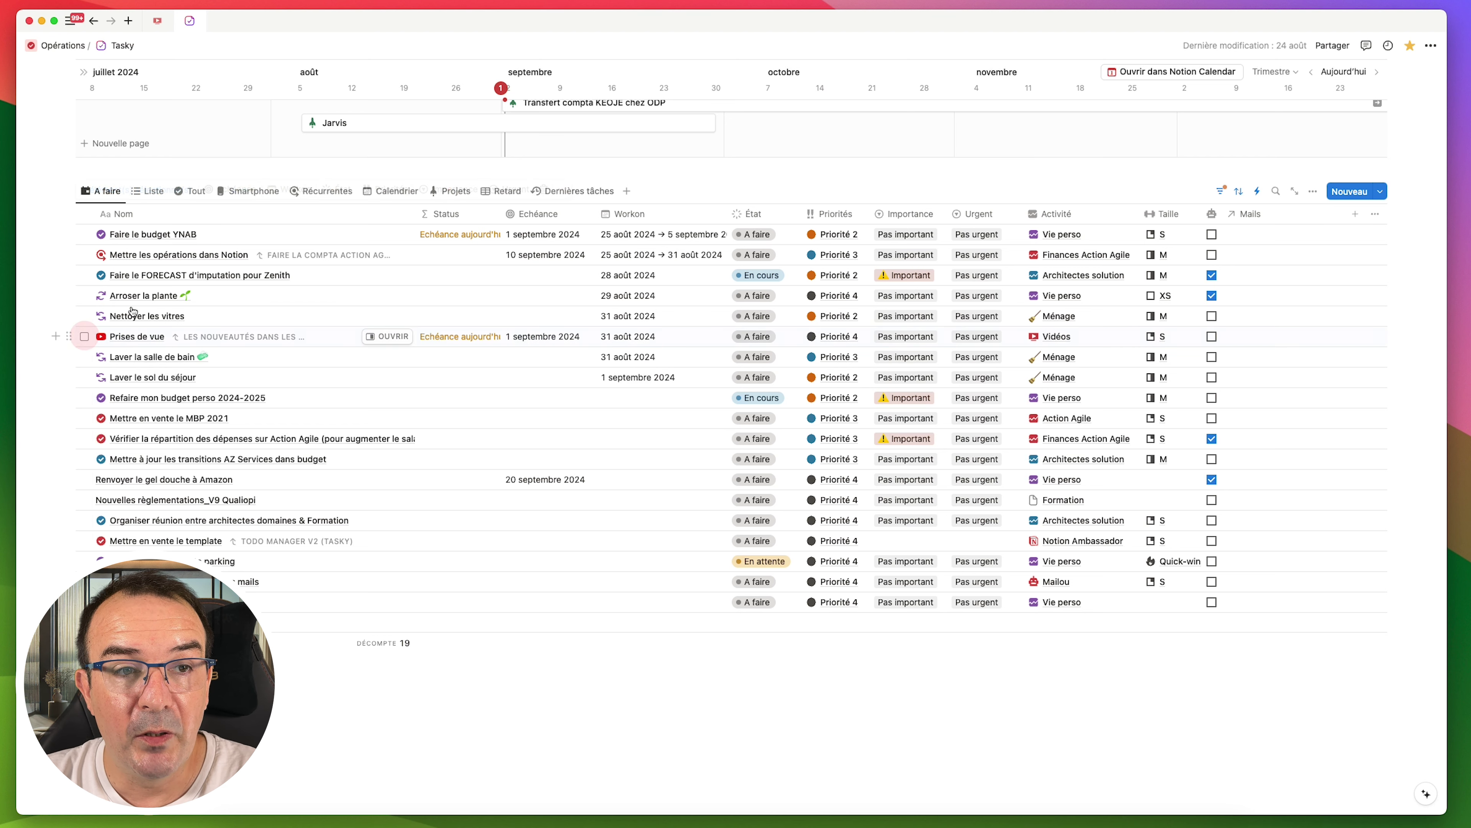
- Create a new automation from the Vidéos page and name it "Nouvelle Vidéo"
left_click(158, 23)
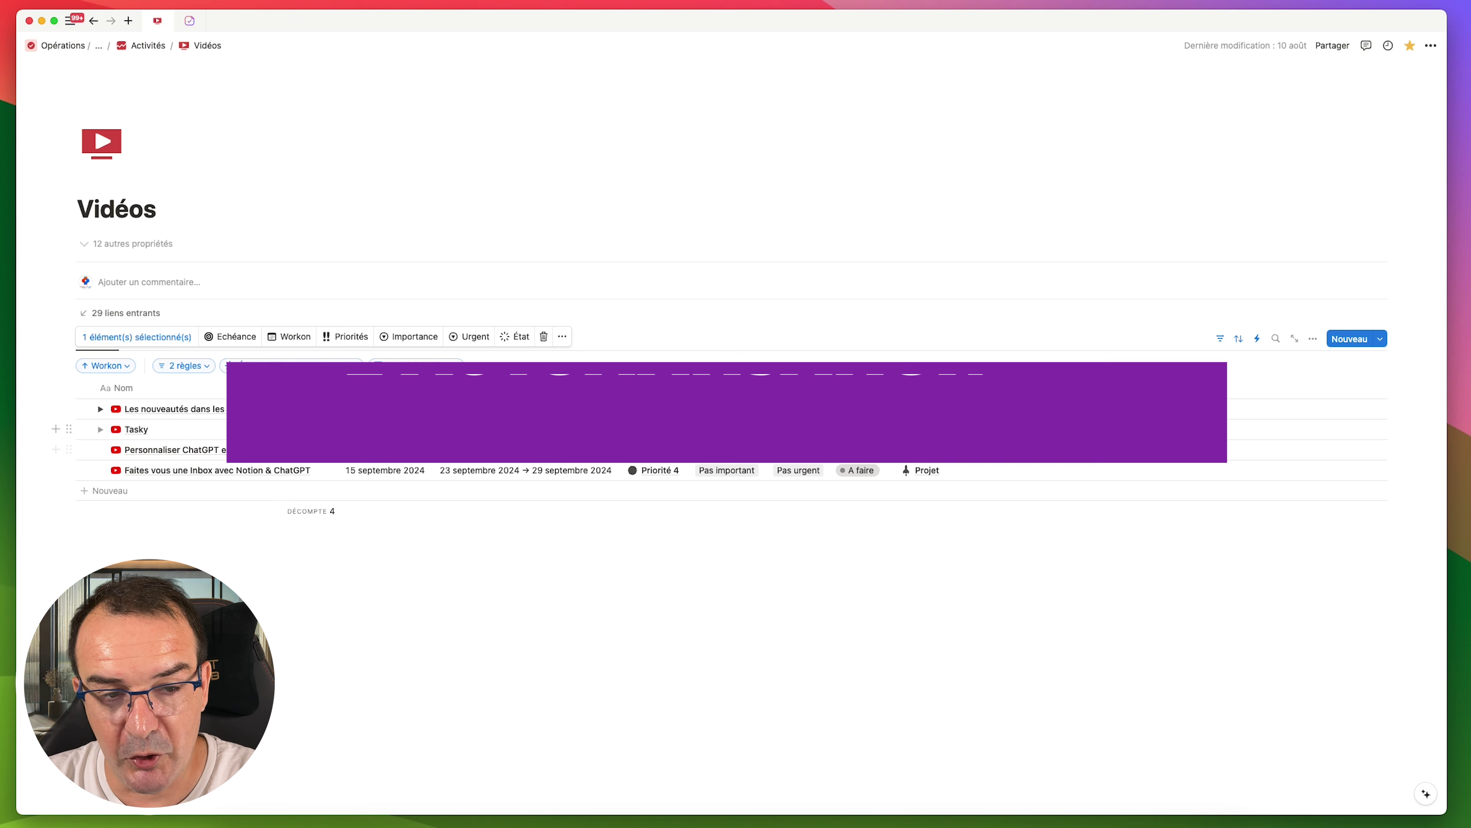
left_click(1260, 339)
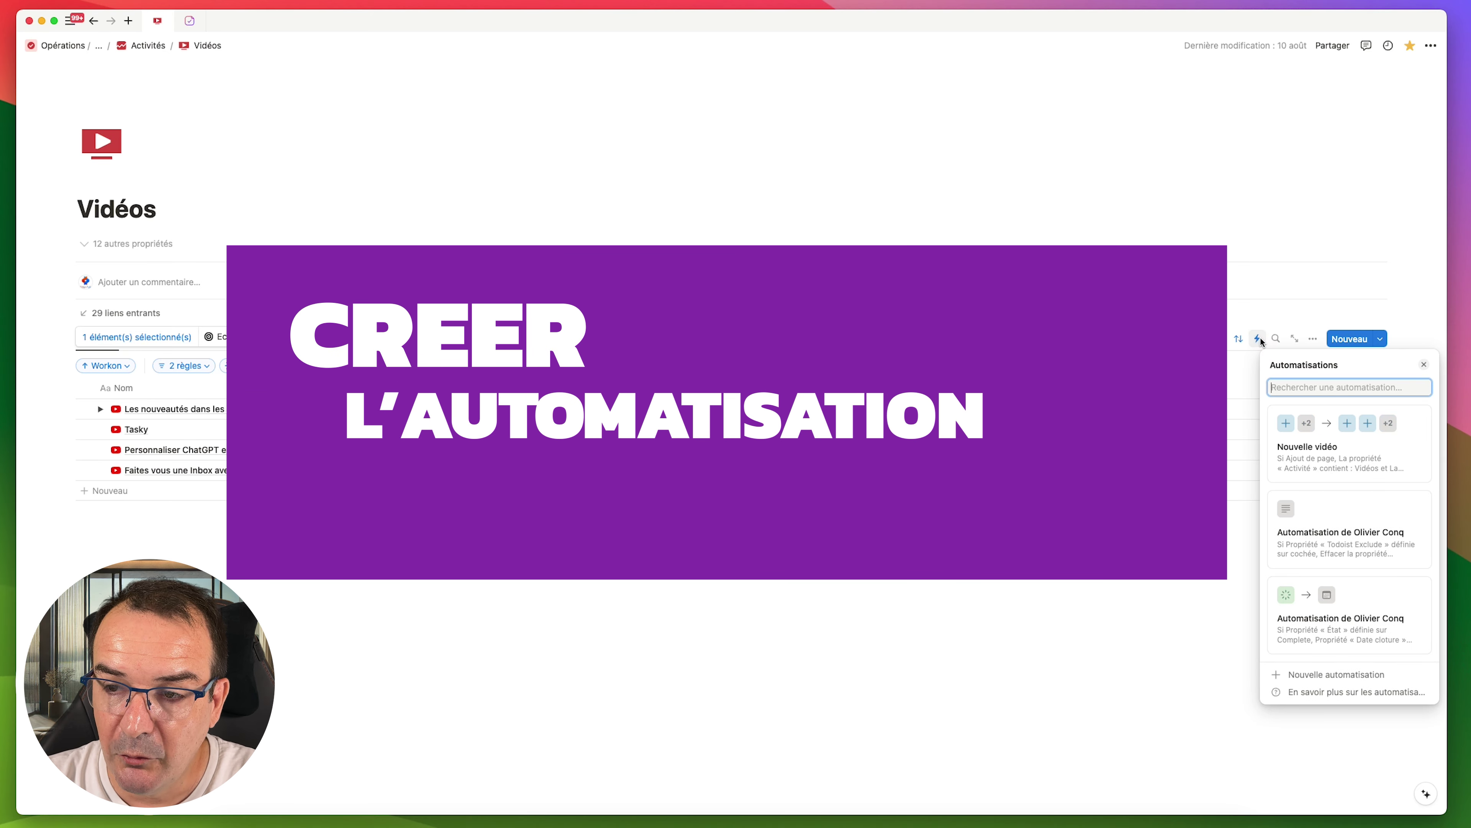
left_click(1336, 676)
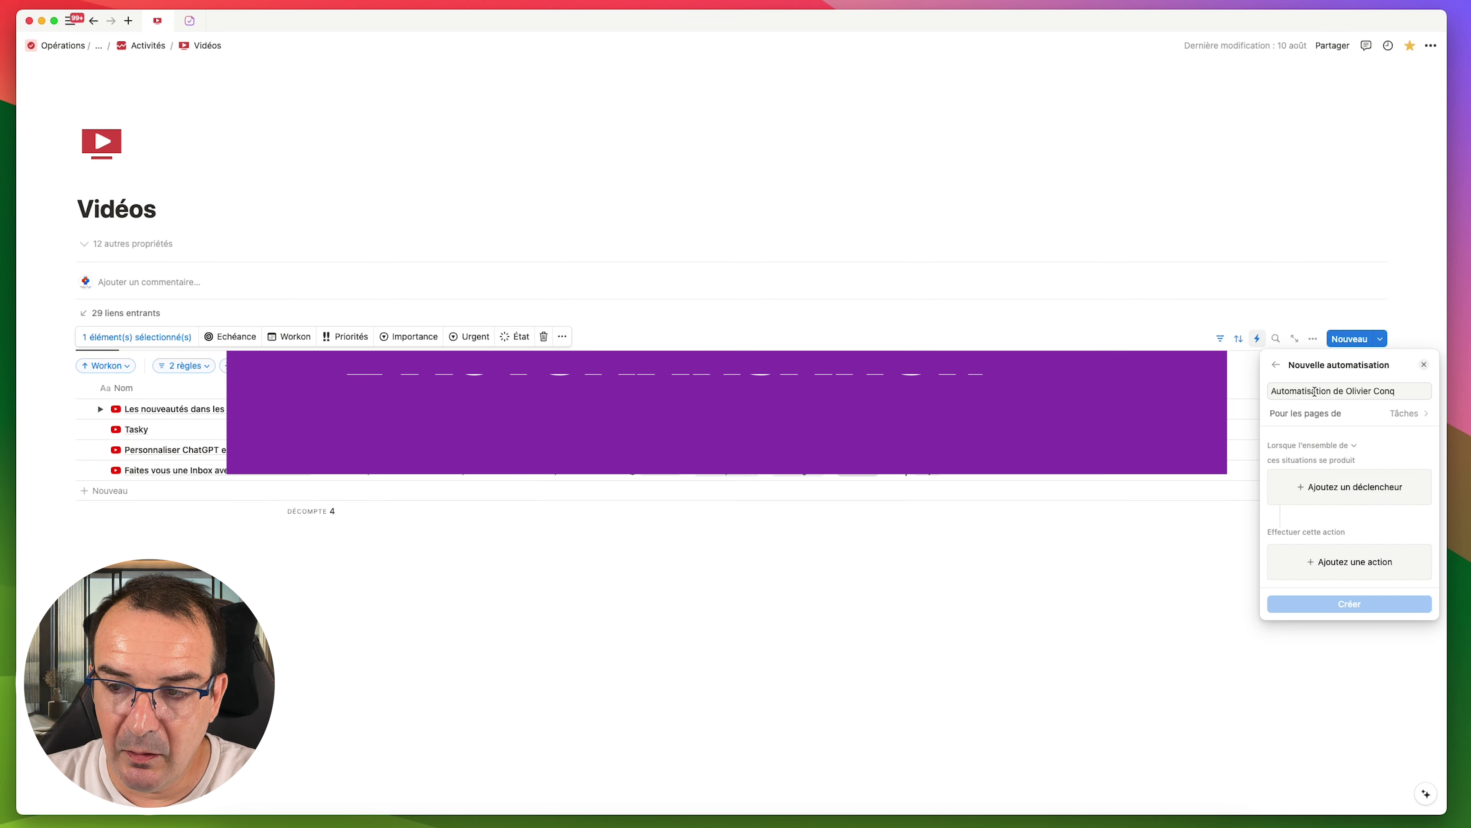
left_click(1345, 389)
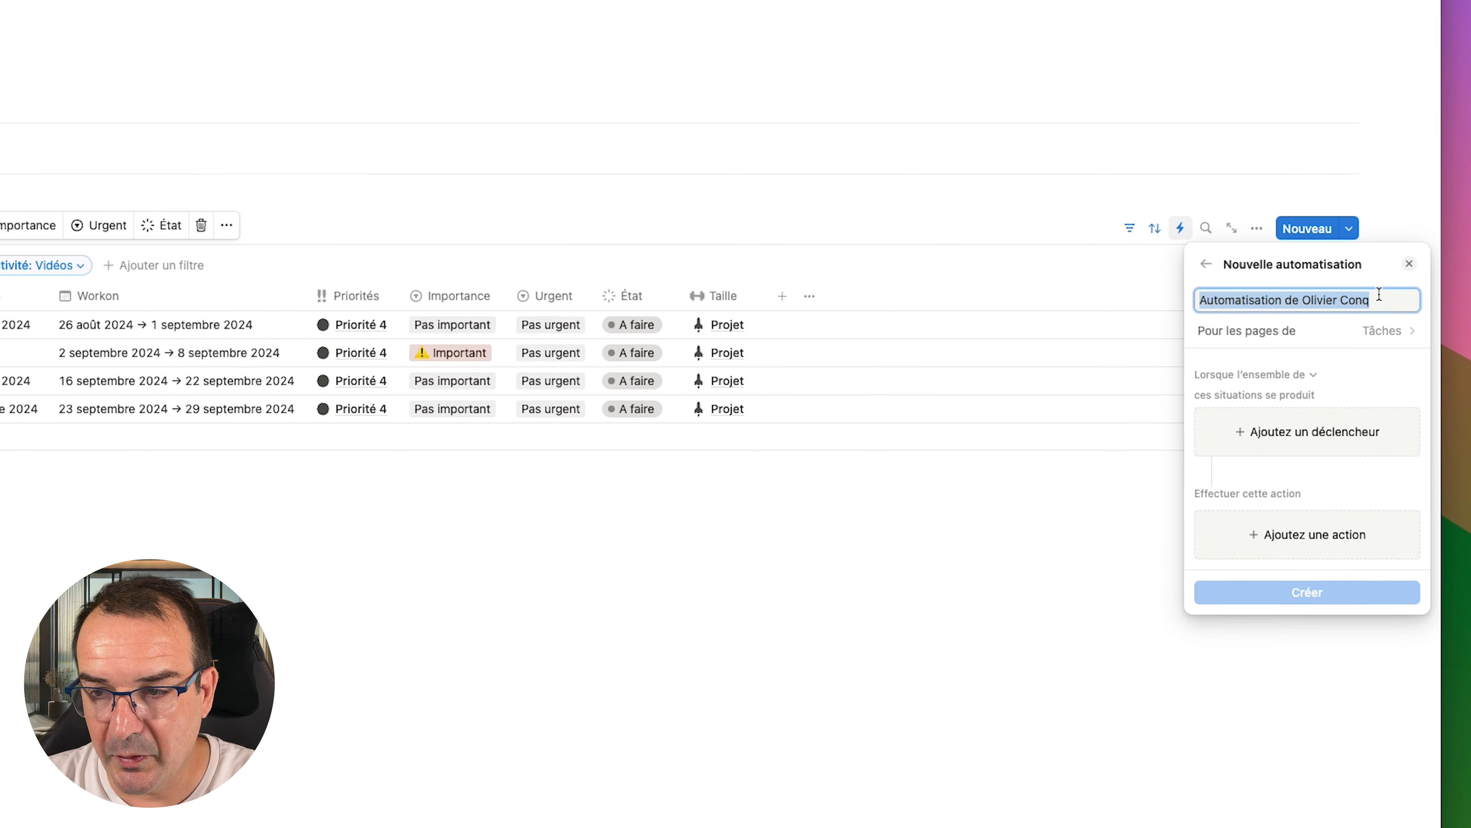
type("Nouvelle")
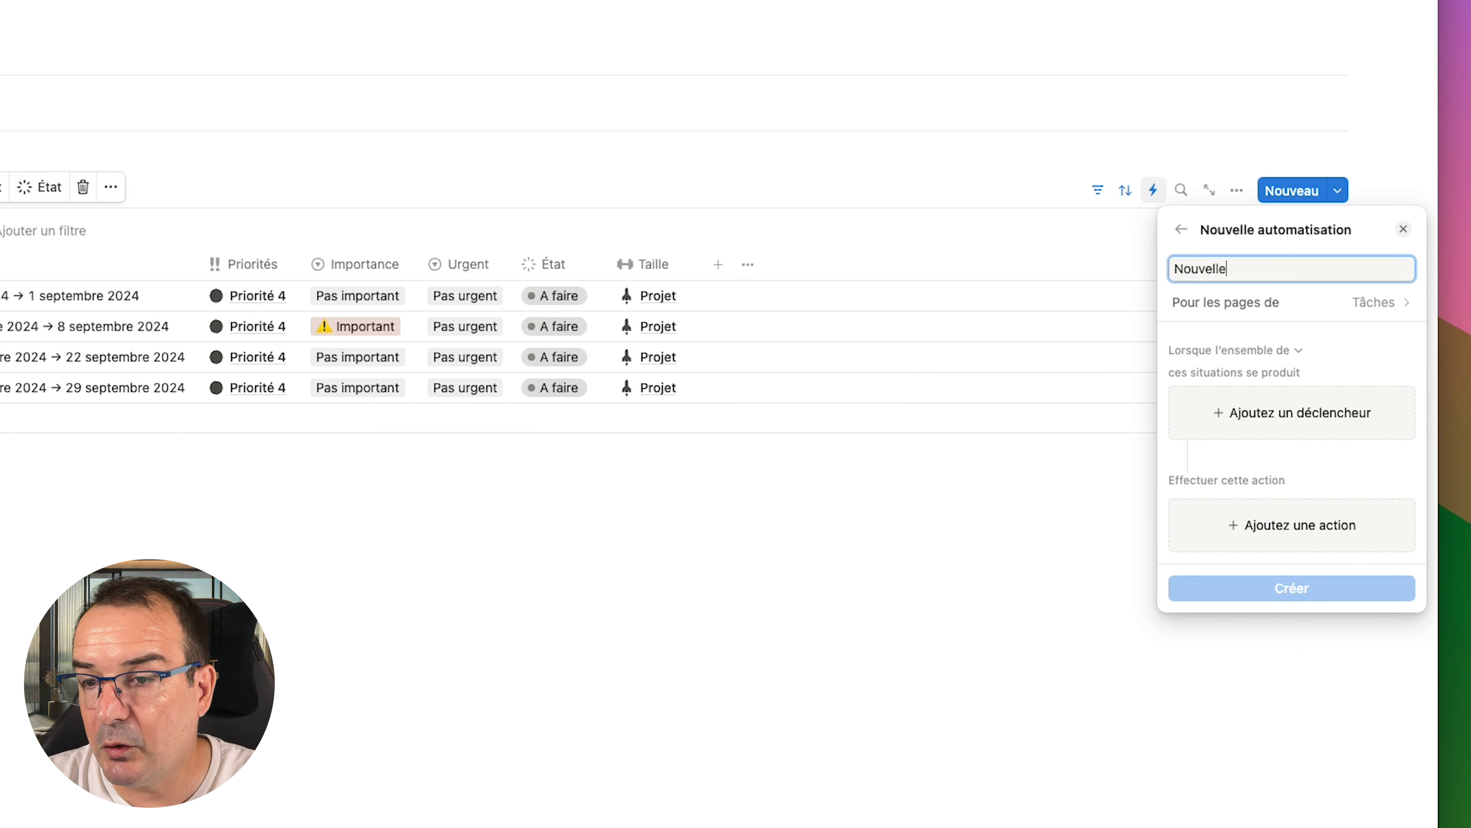
type(" Vidéo")
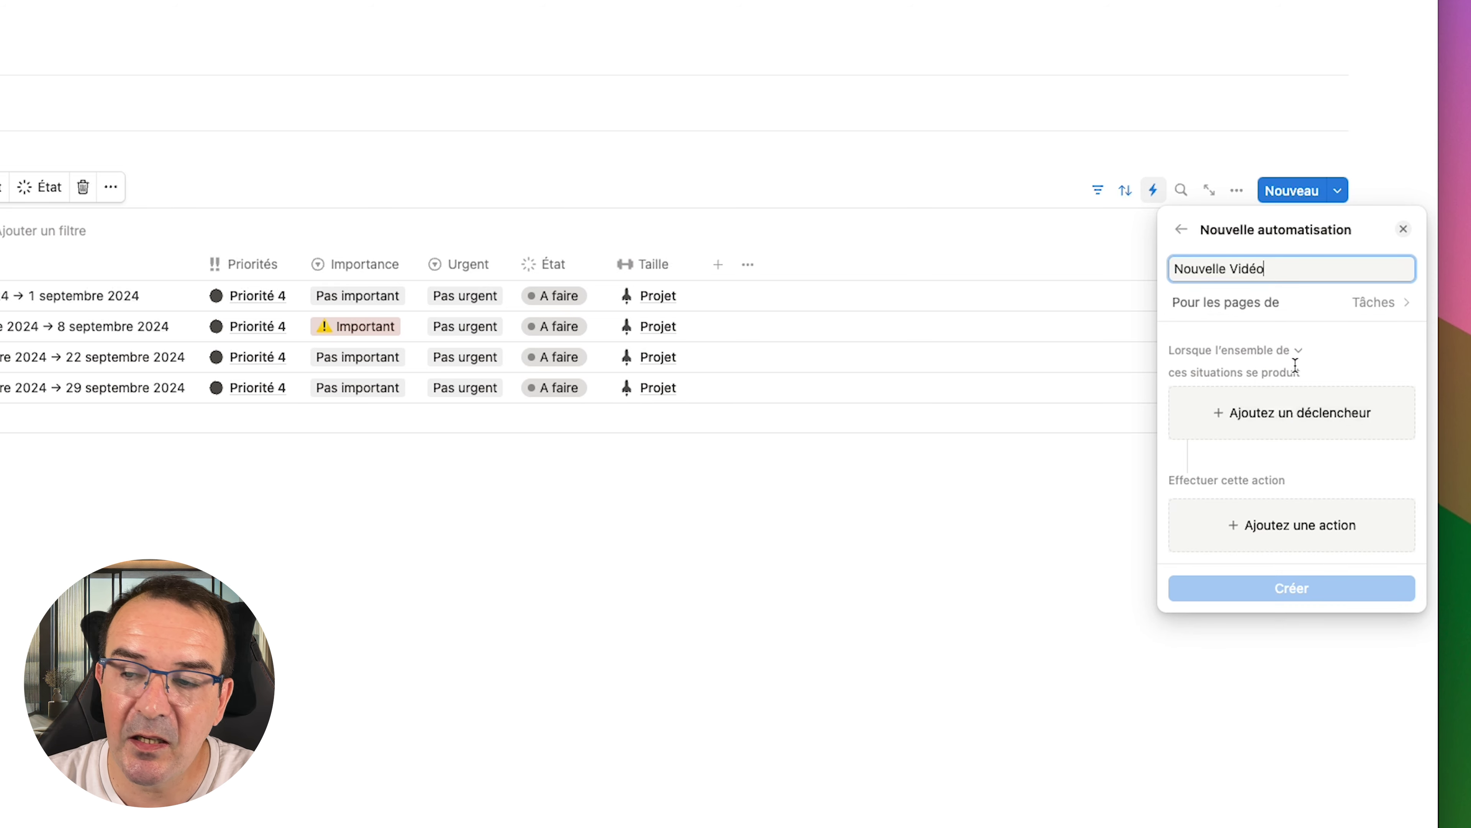
- Require all of the automation's conditions (L'ensemble de) and add a trigger for Activité containing Vidéos
left_click(1302, 350)
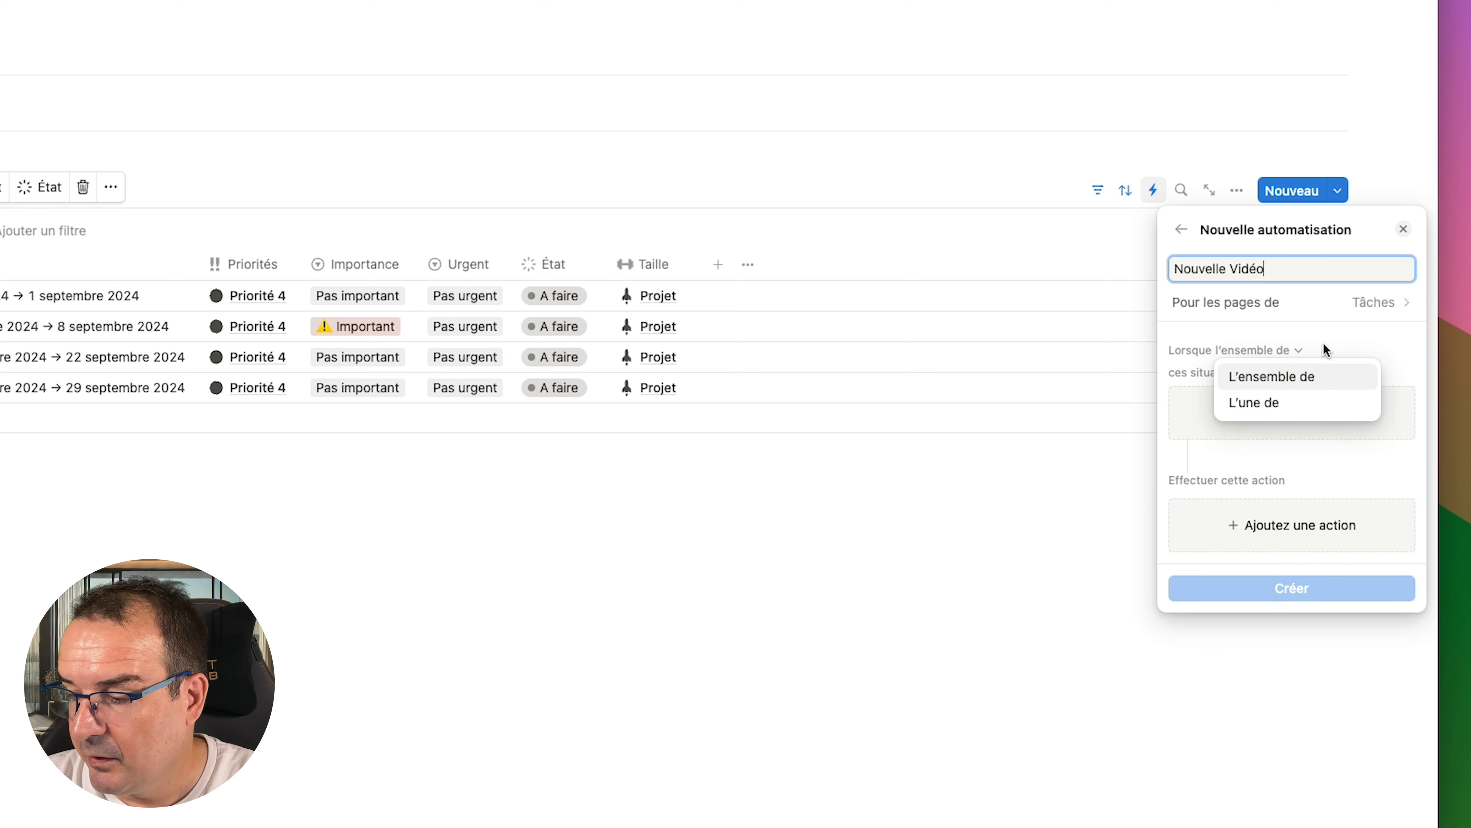
left_click(1297, 376)
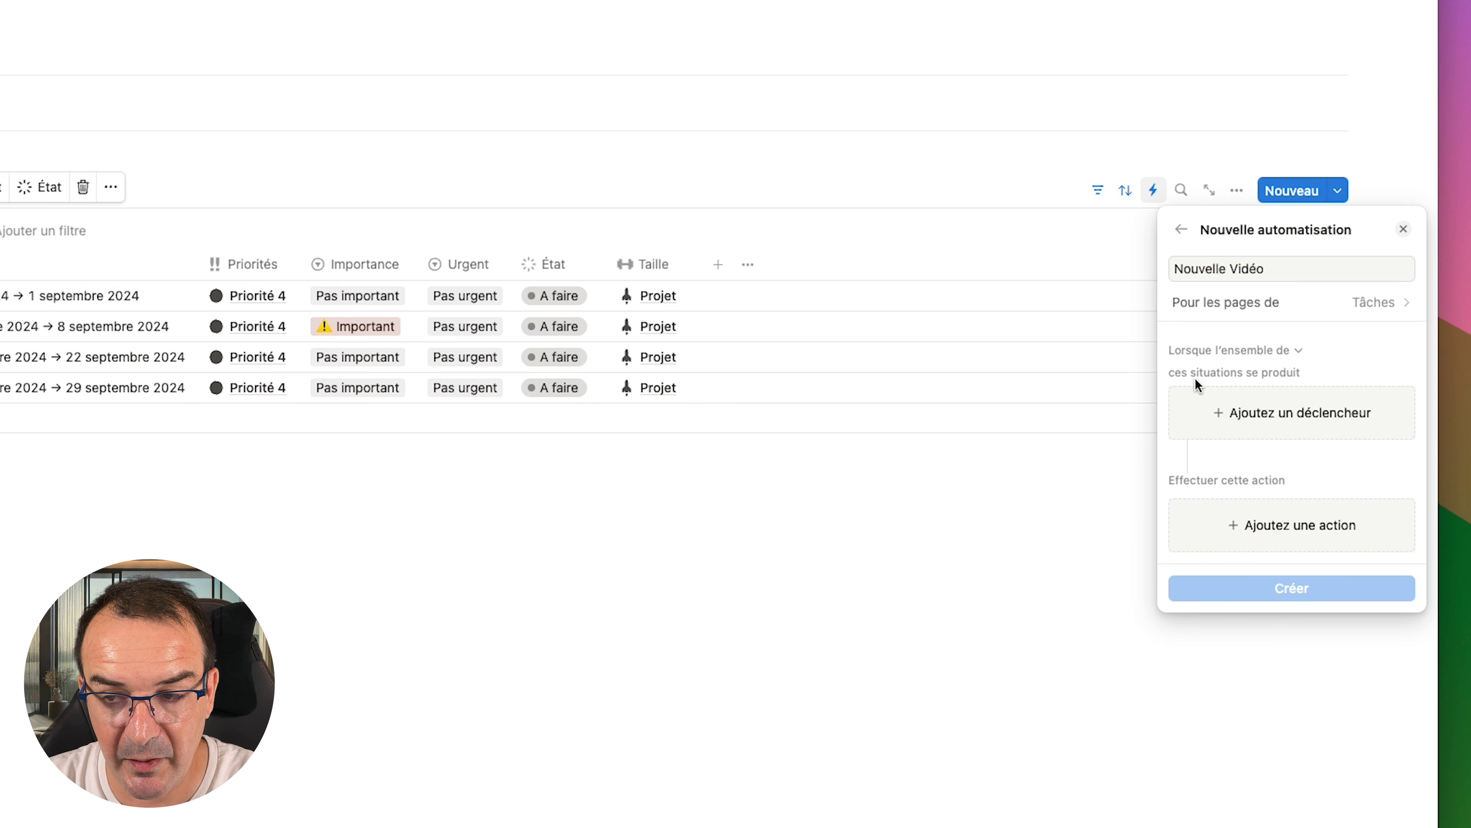
left_click(1298, 413)
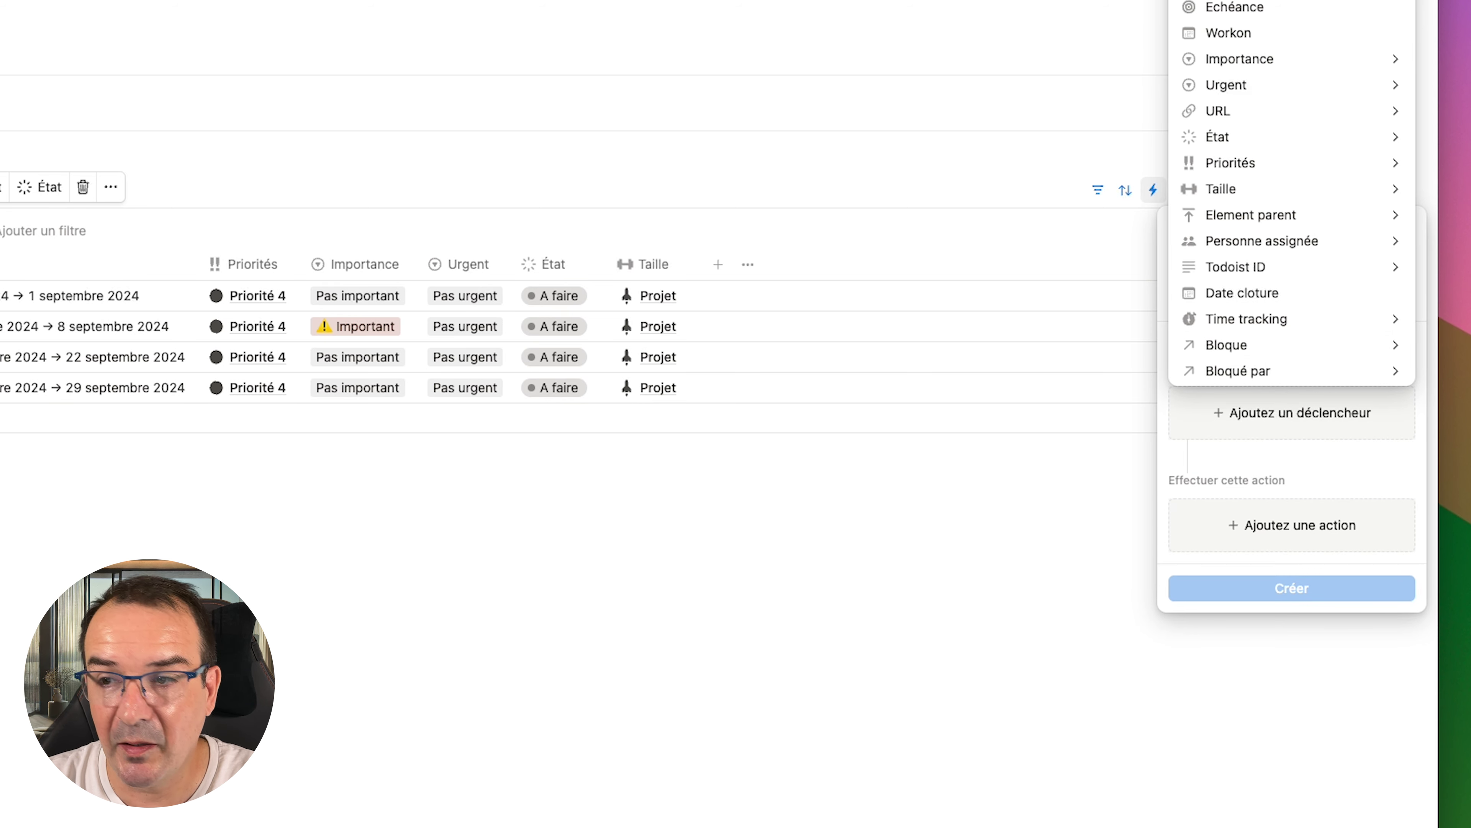
scroll(1287, 303, "down", 5)
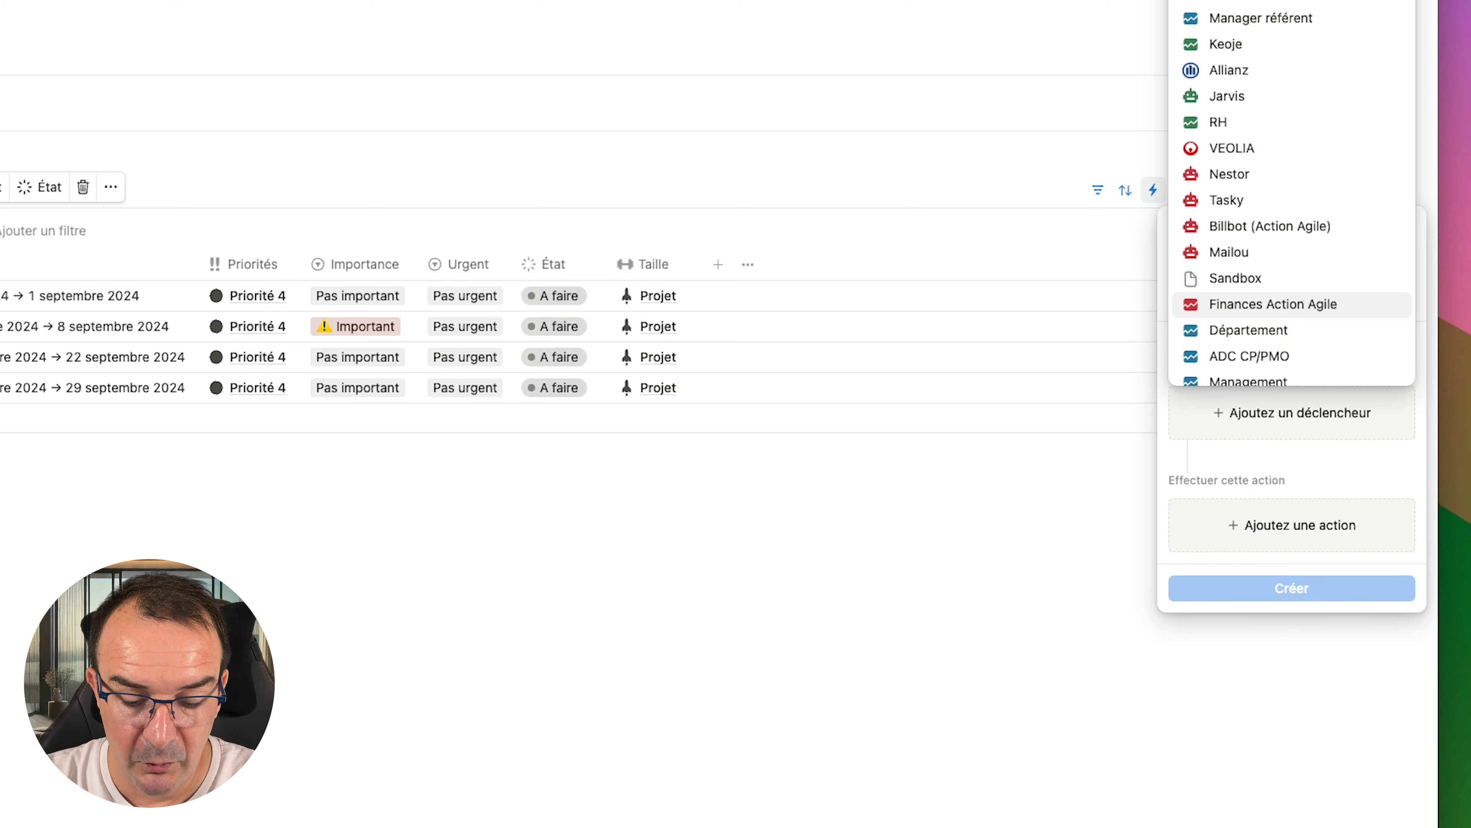
type("Vidéo")
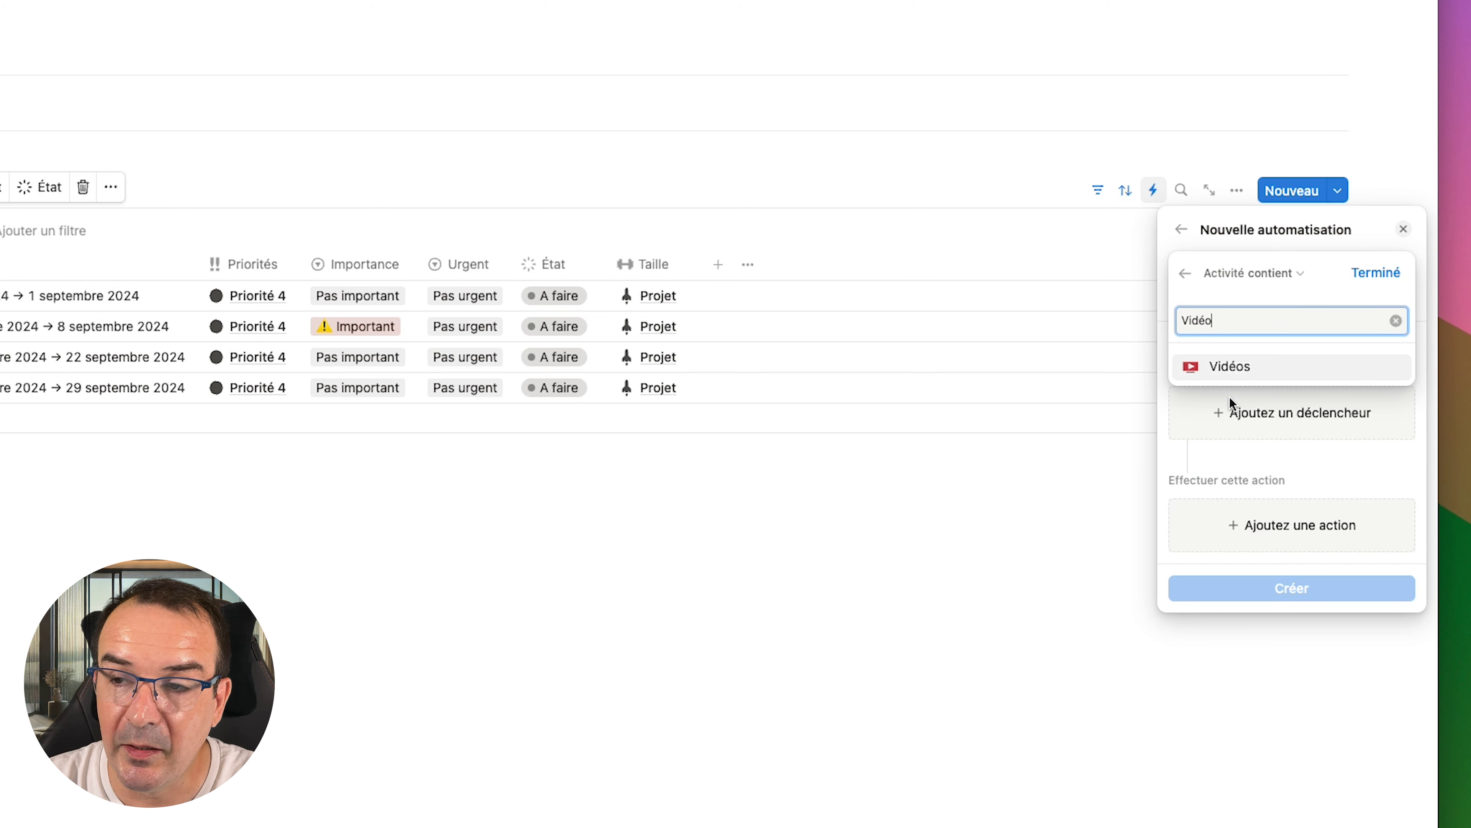
left_click(1239, 365)
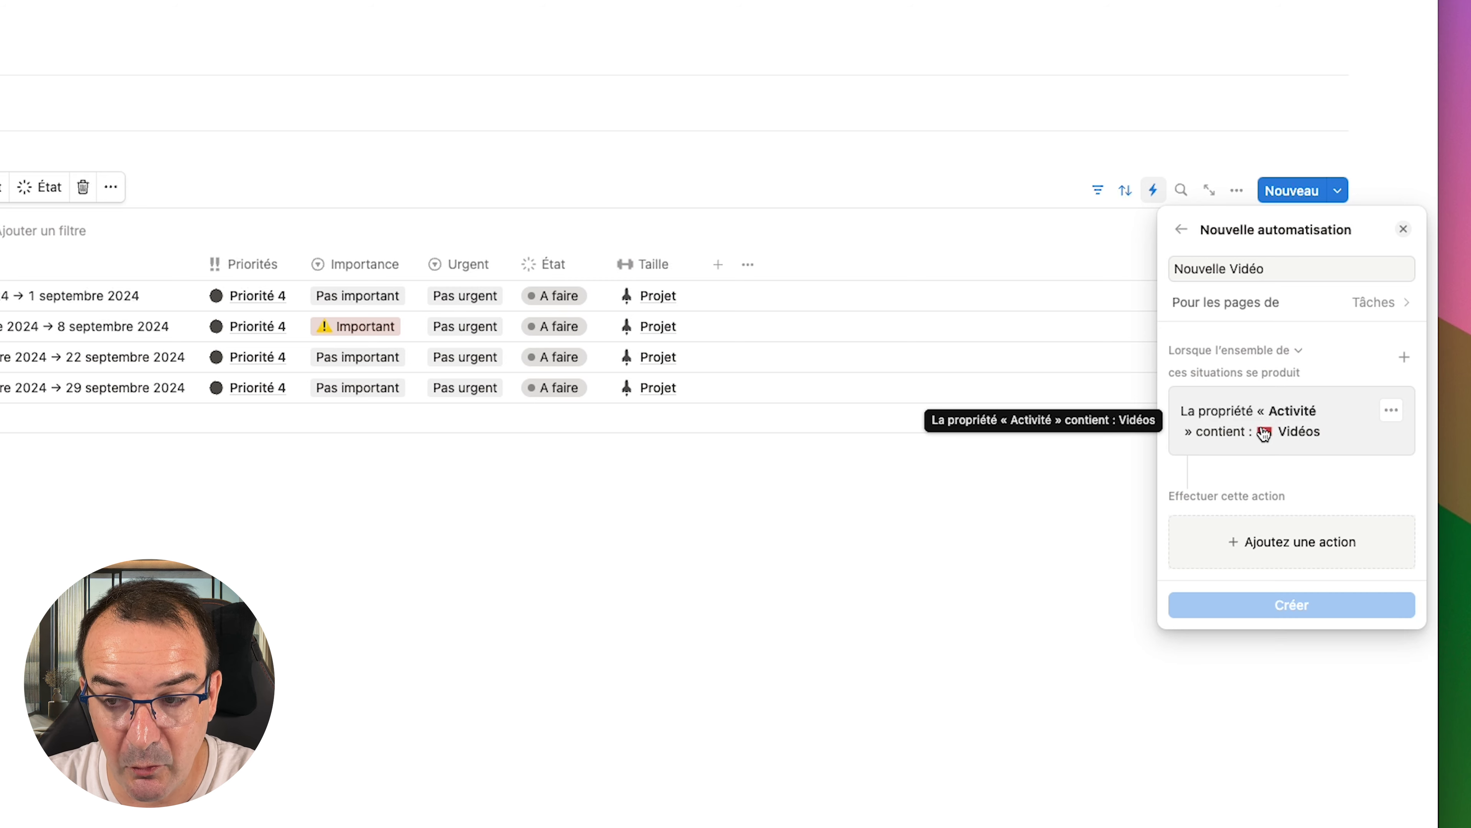
- Add a second trigger requiring the Taille property to contain Projet
left_click(1404, 357)
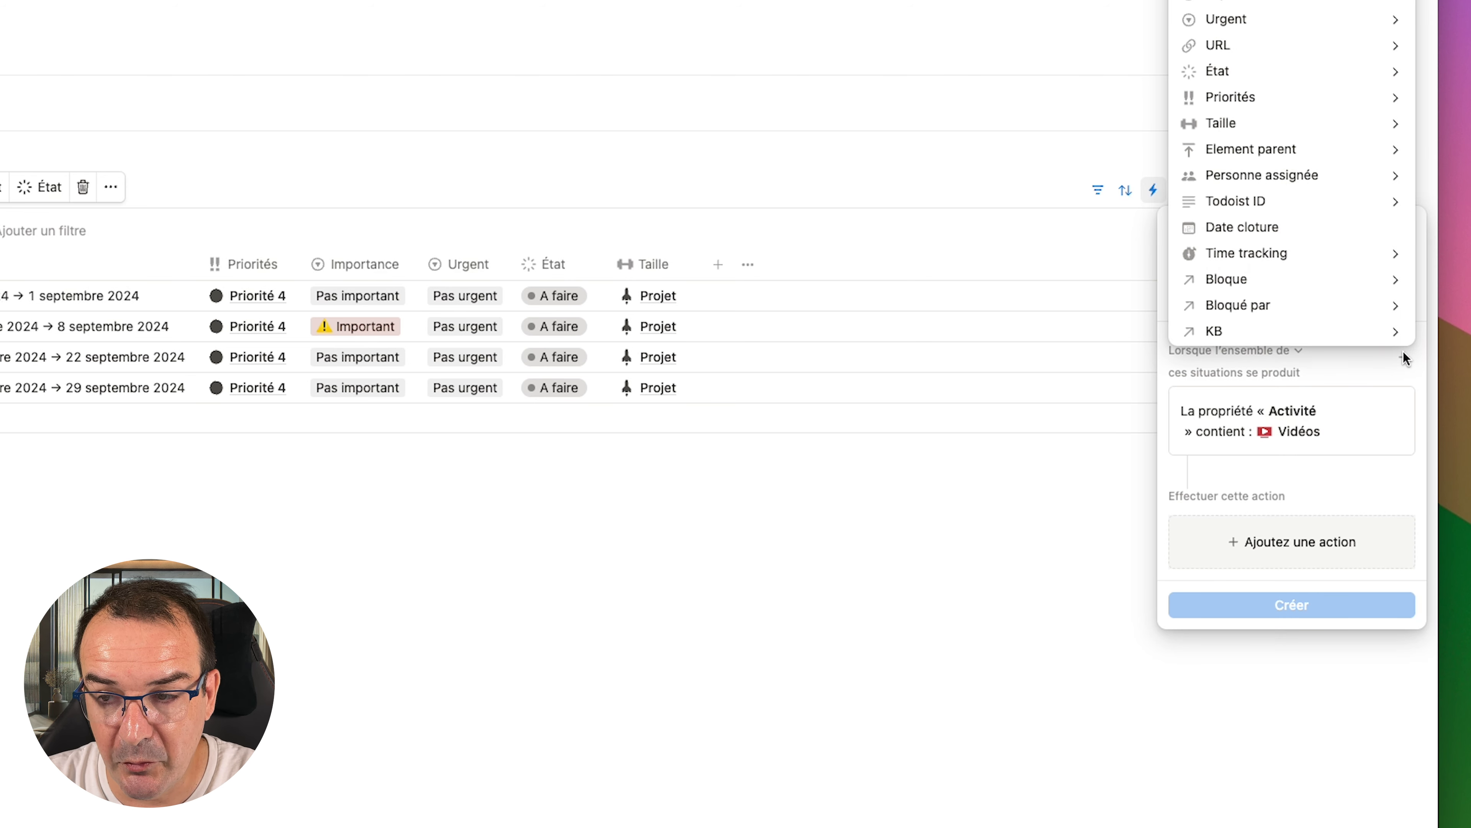
left_click(1299, 130)
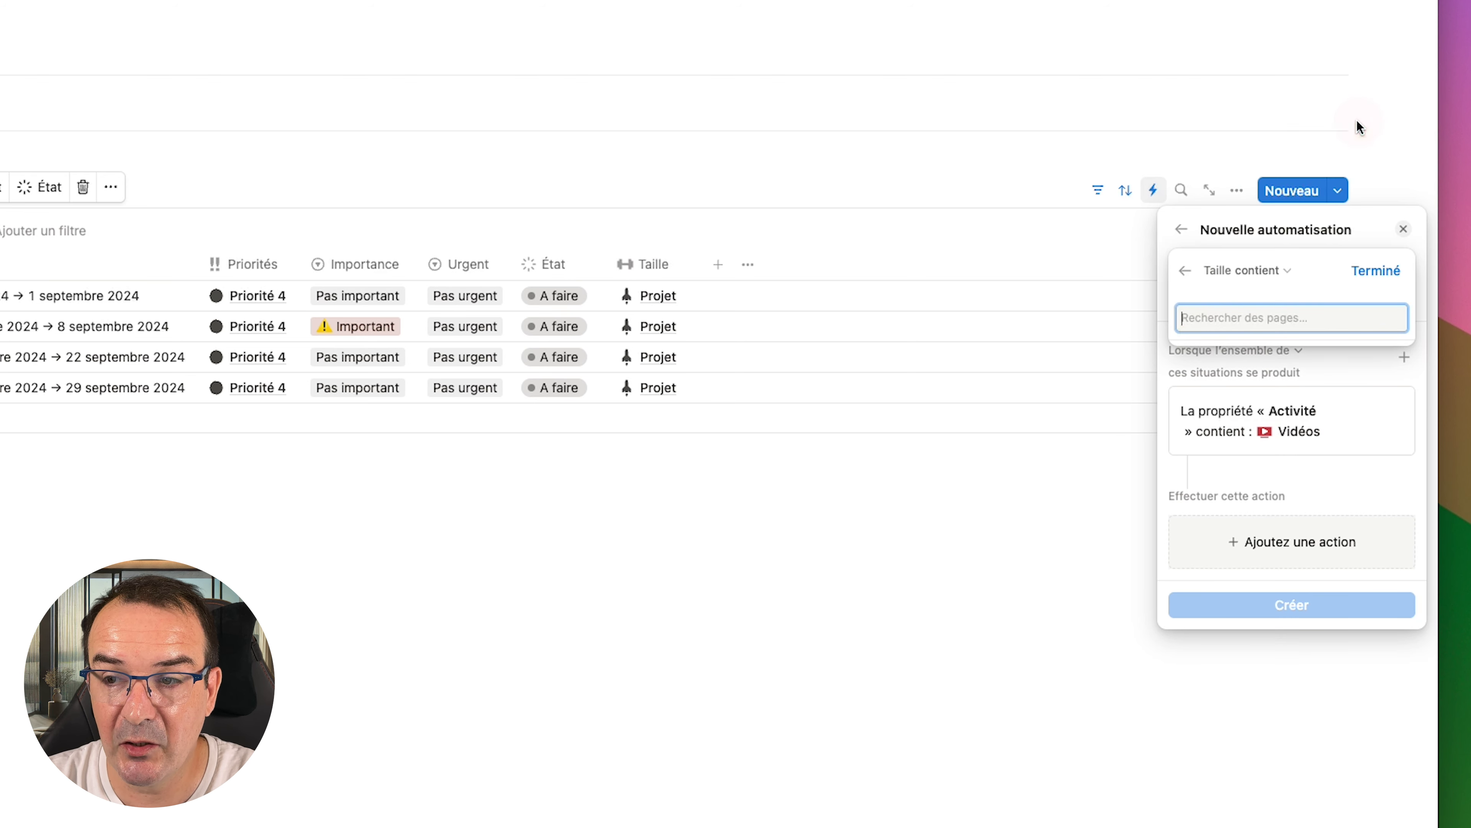
left_click(1249, 172)
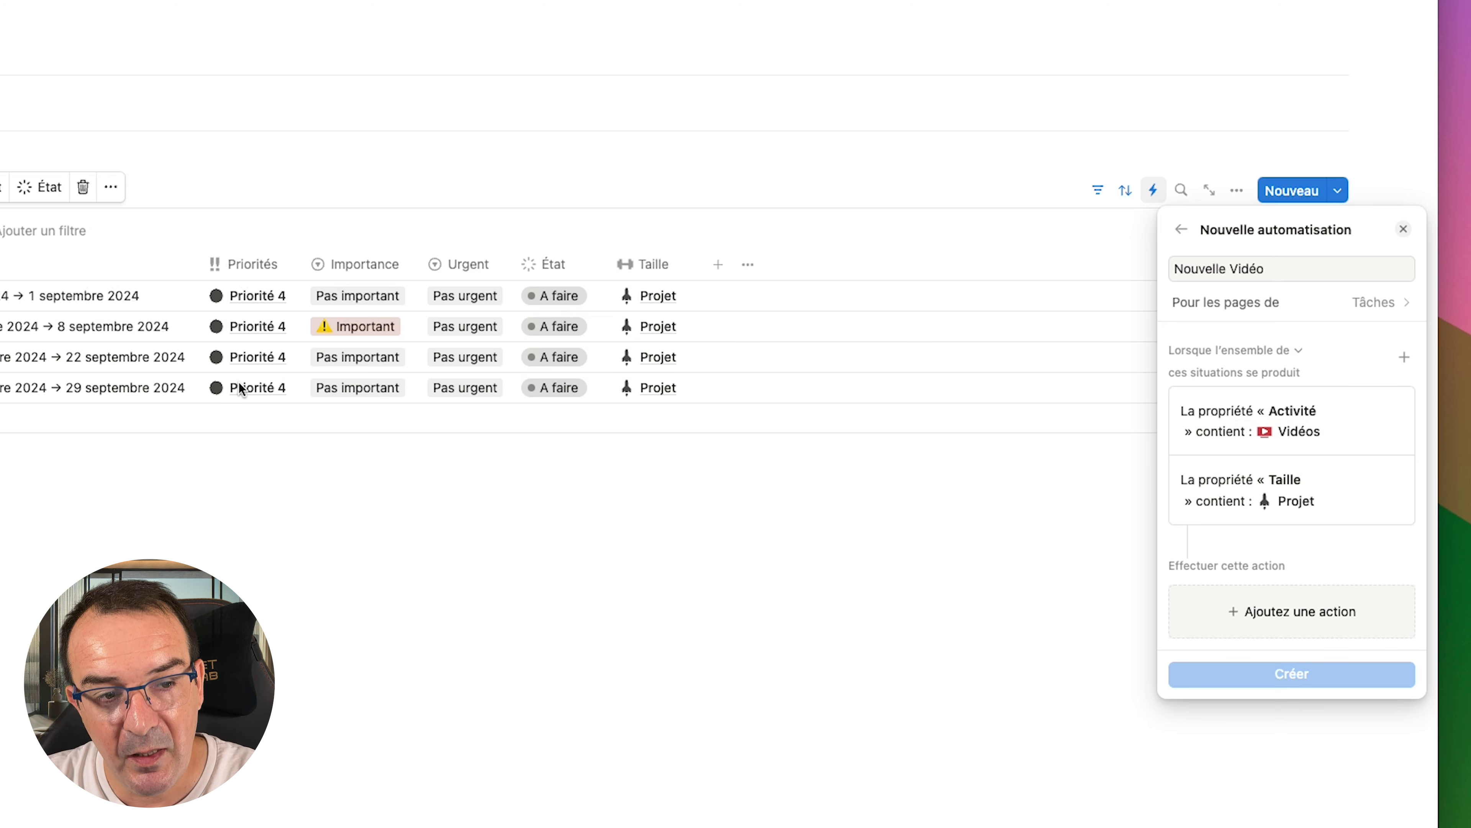
- Add an action to the automation that adds a page to the Tâches database
left_click(1312, 608)
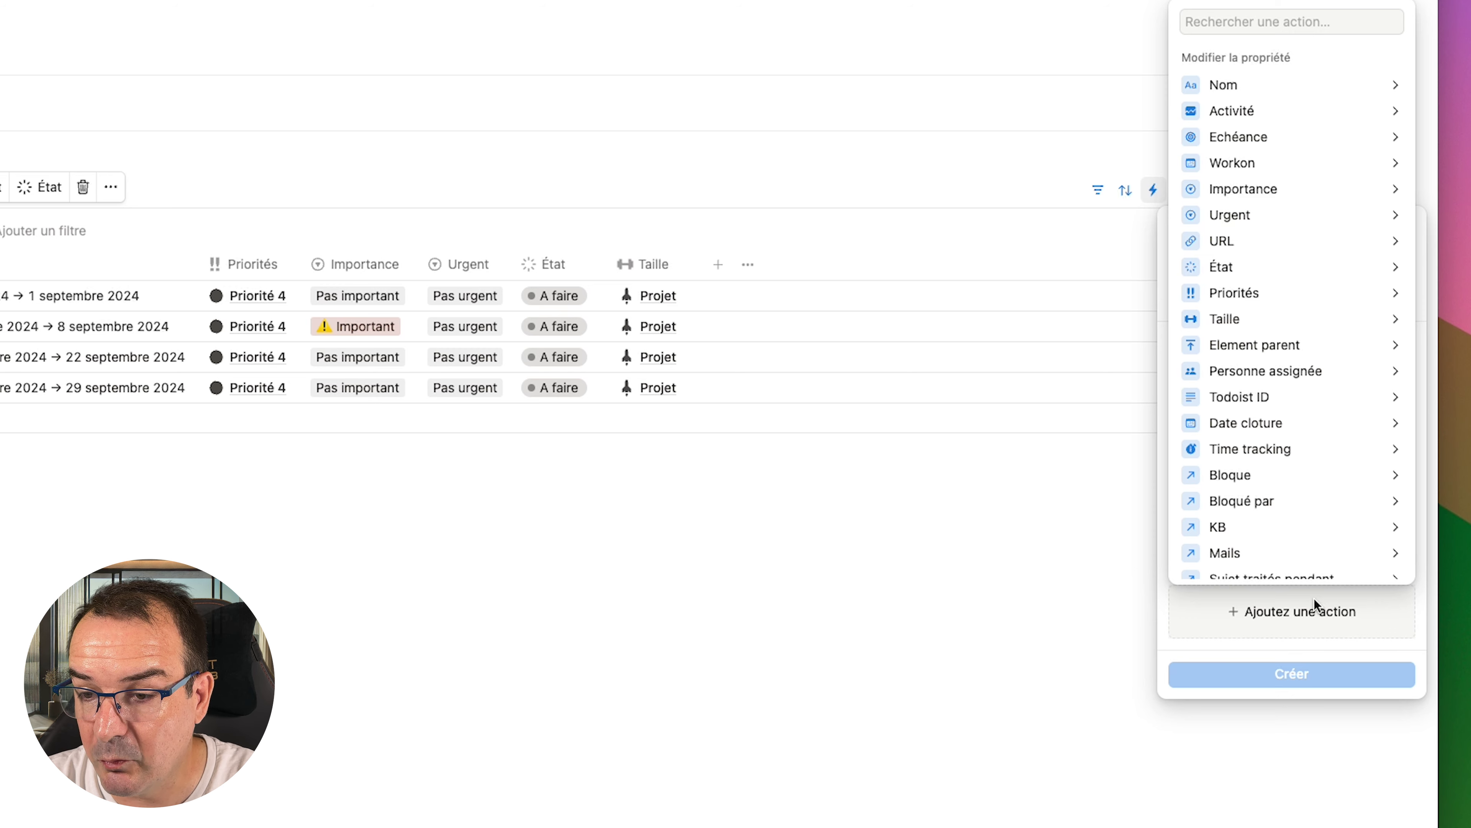
scroll(1327, 446, "down", 5)
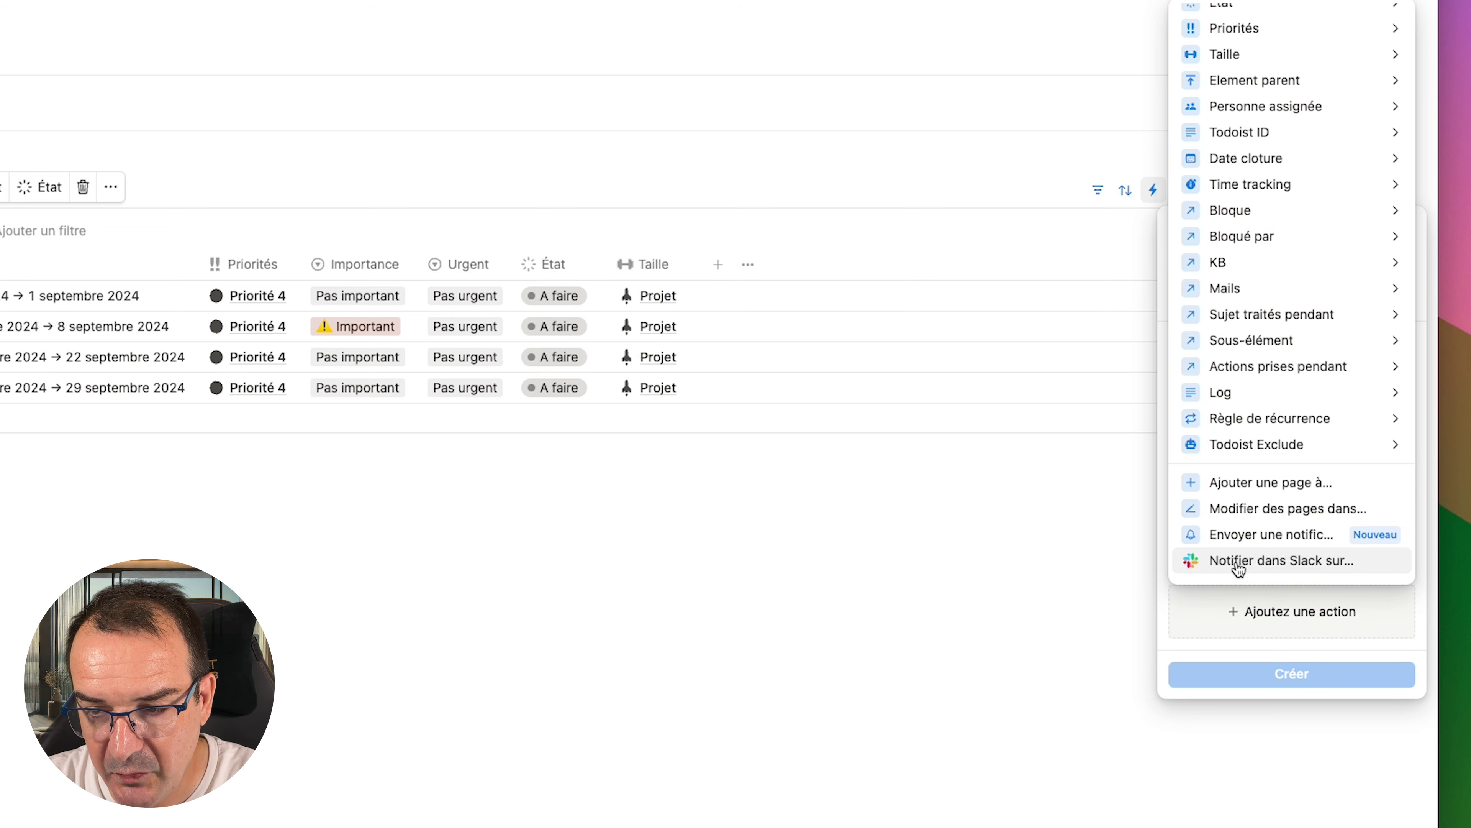
scroll(1311, 527, "up", 10)
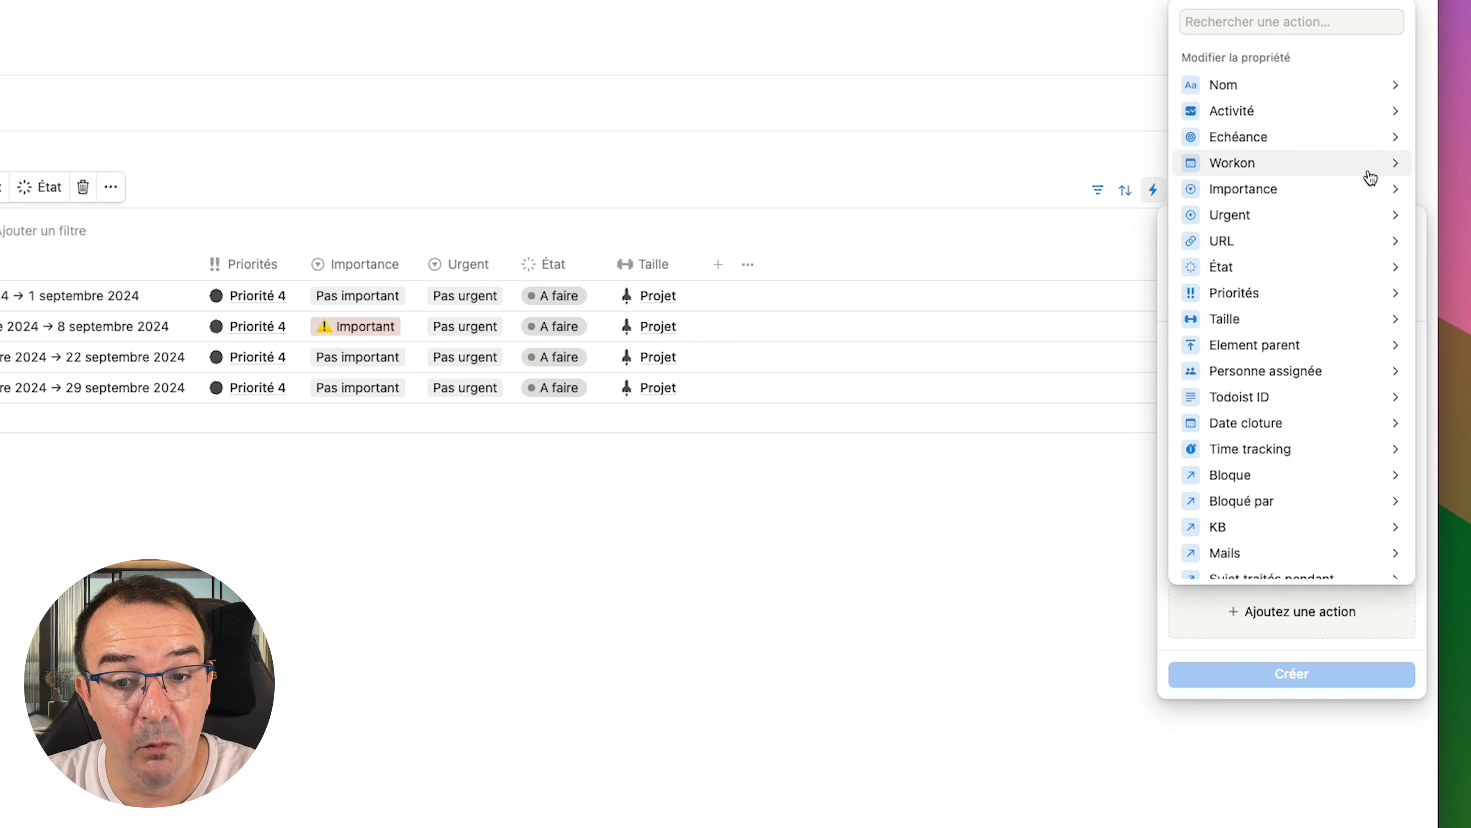
scroll(1303, 197, "down", 5)
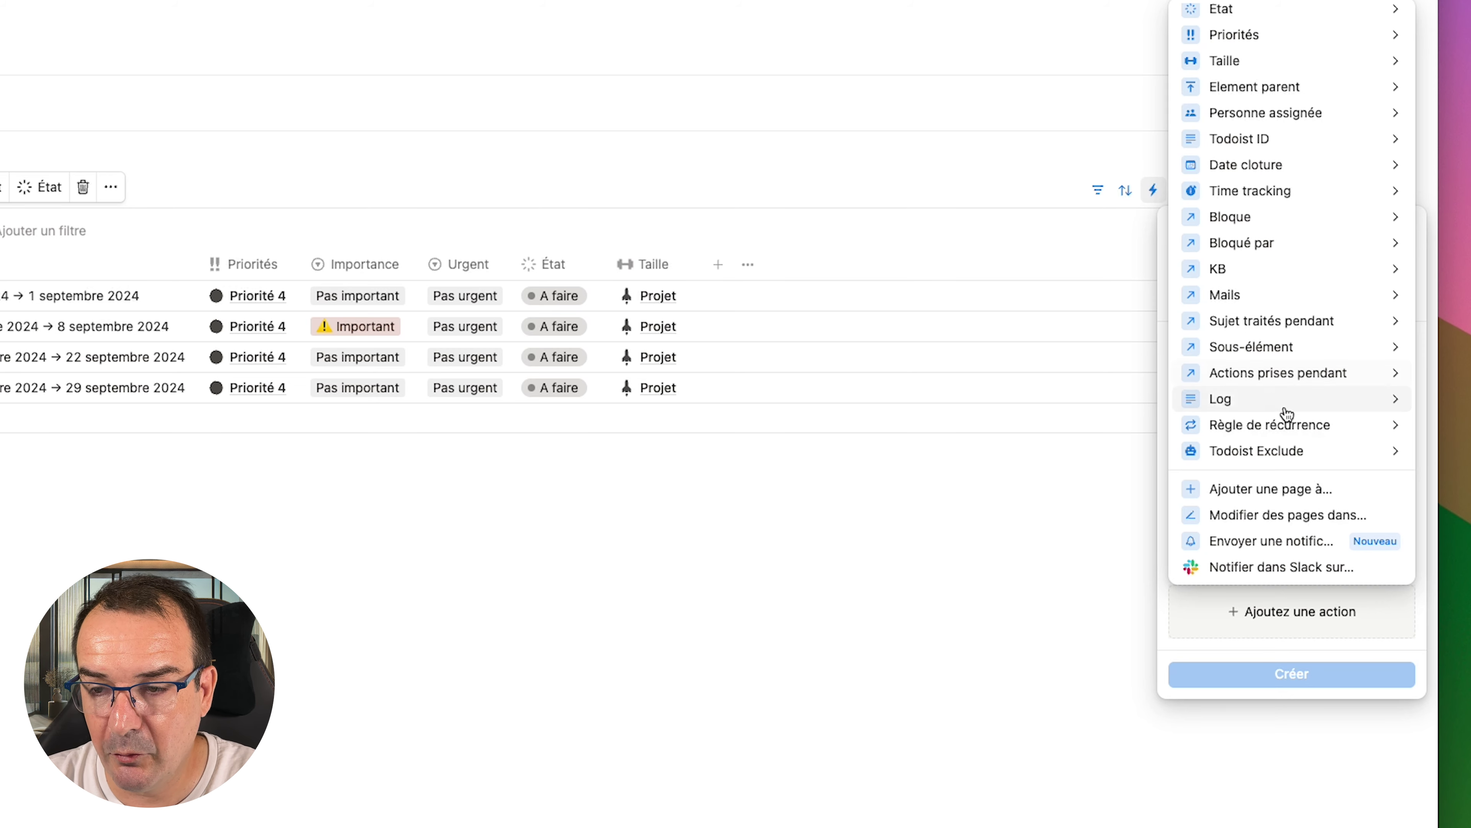
left_click(1304, 493)
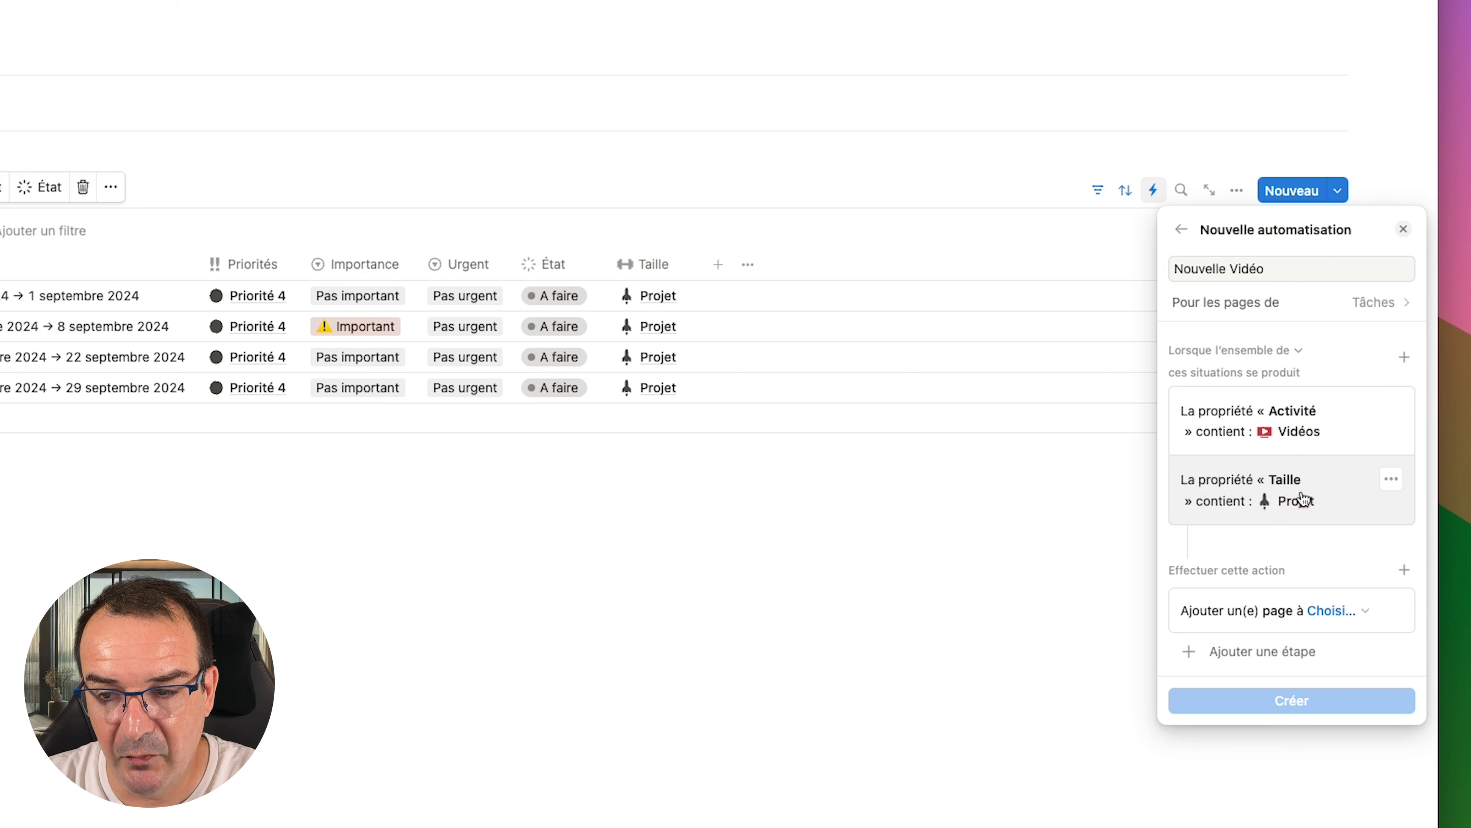
left_click(1364, 613)
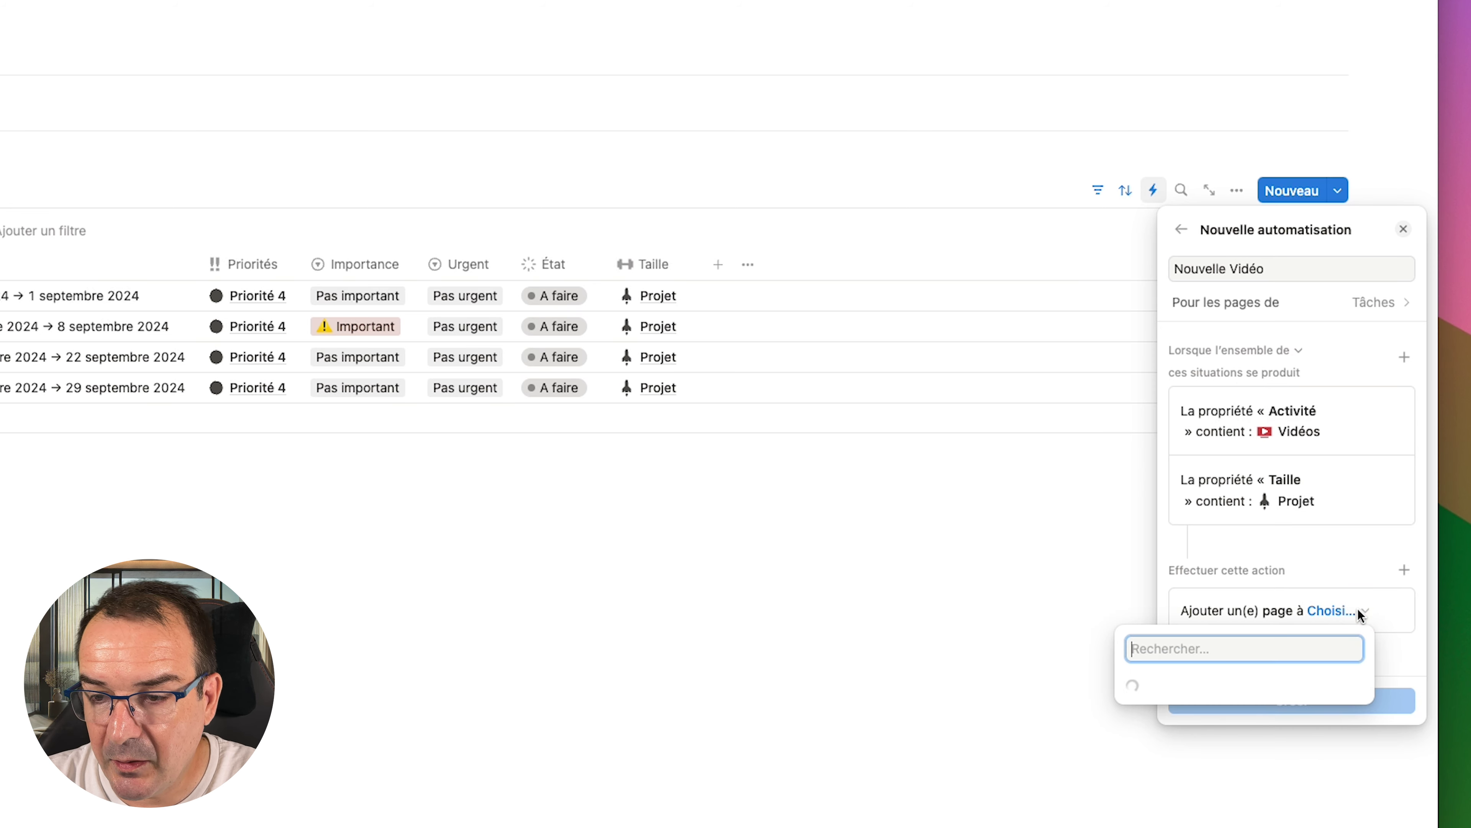
left_click(1225, 380)
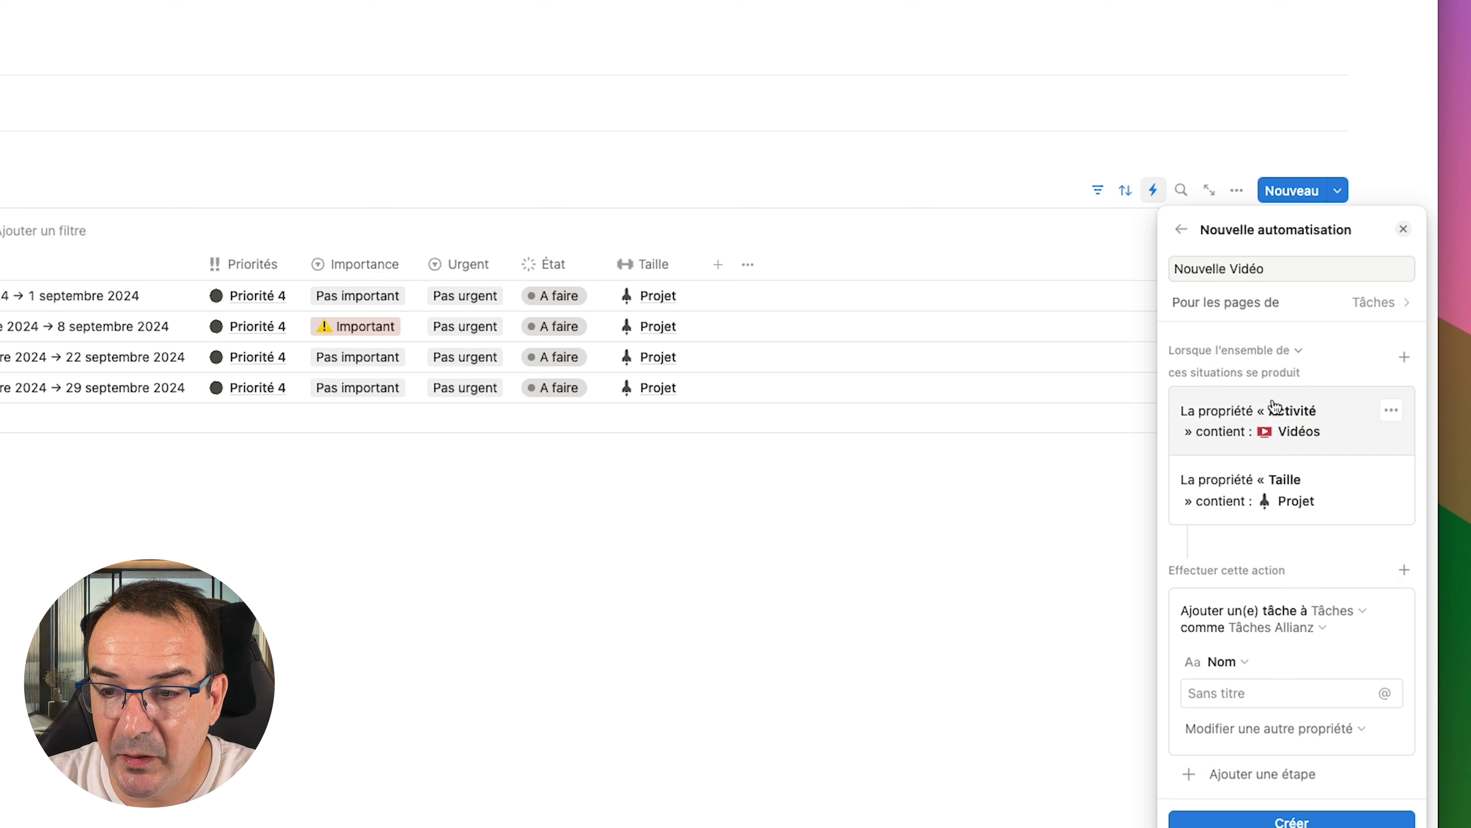
- Name the task created by the action "Prise de vue" and set its Taille property to S
left_click(1292, 689)
type("Prise de vue")
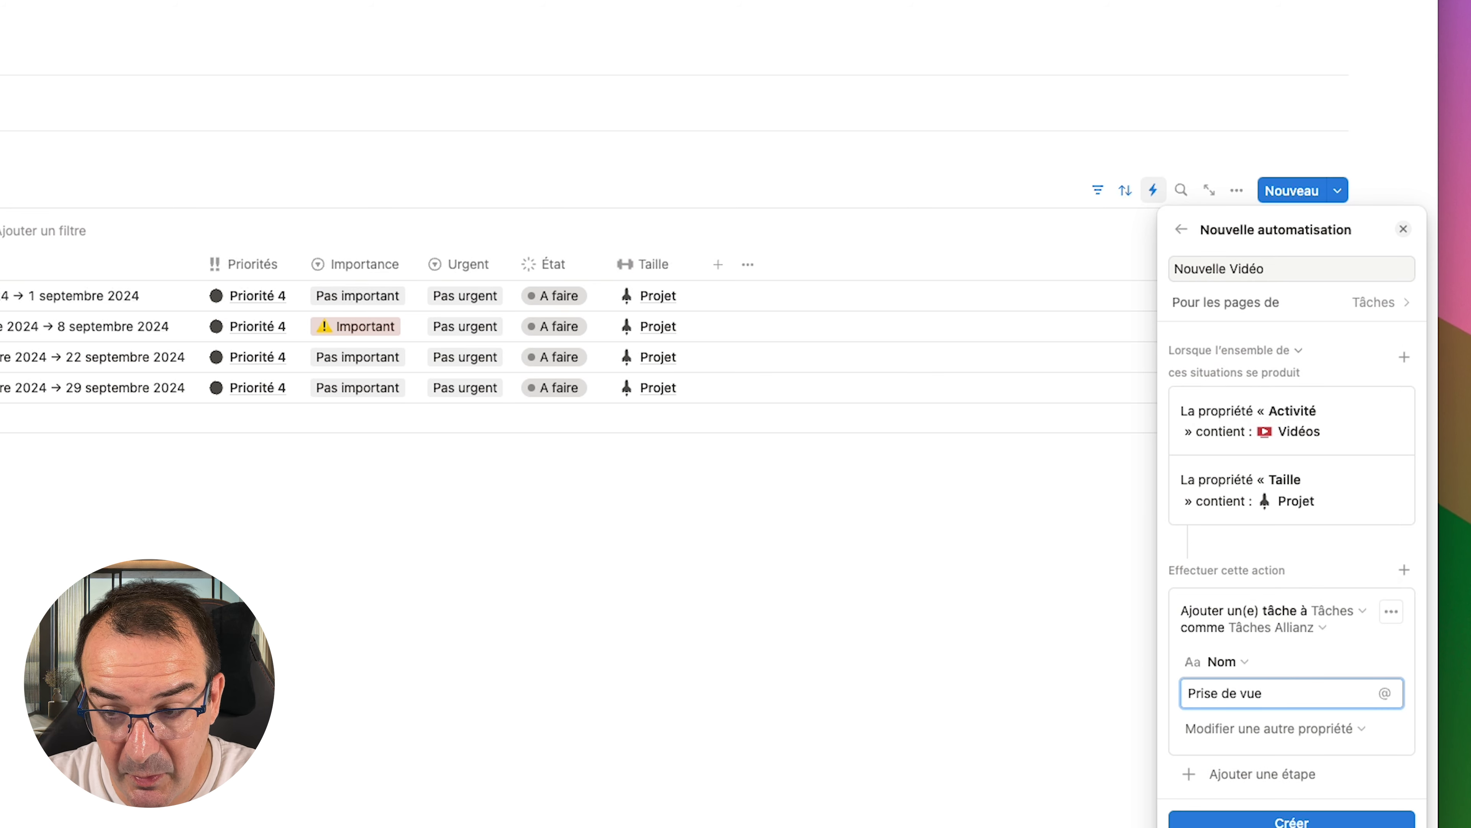
left_click(1321, 727)
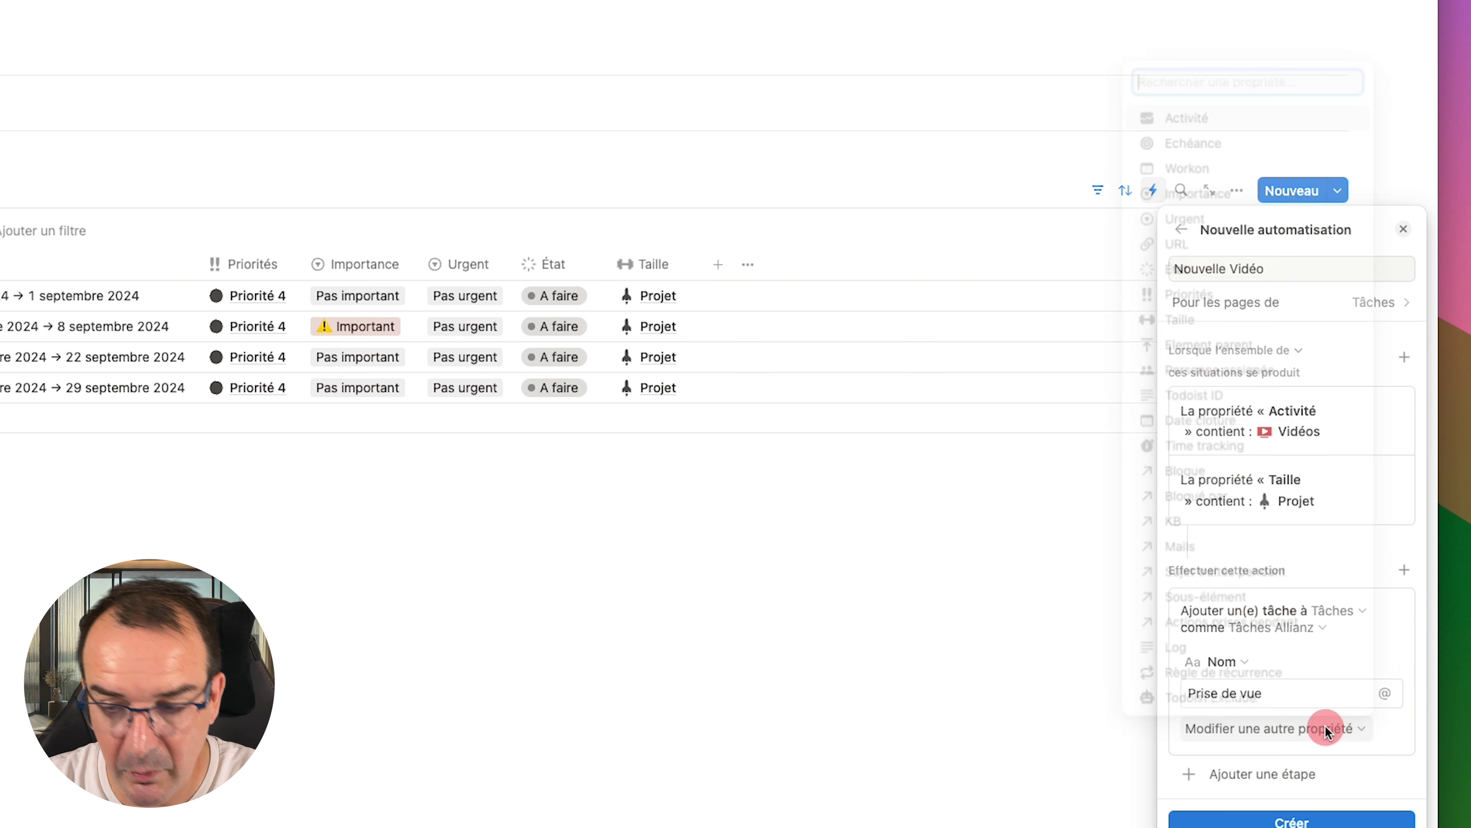
left_click(1215, 307)
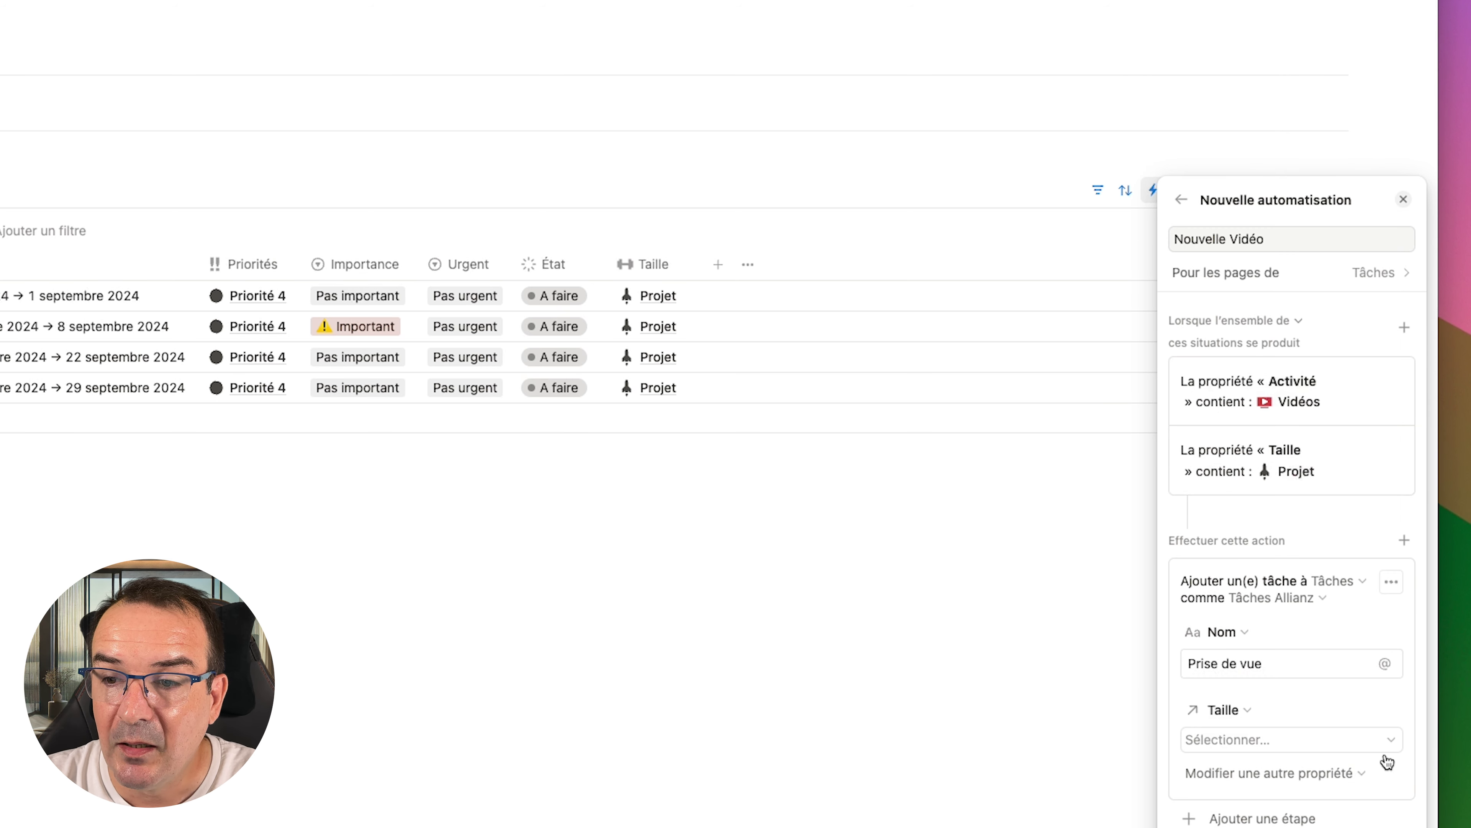
left_click(1373, 740)
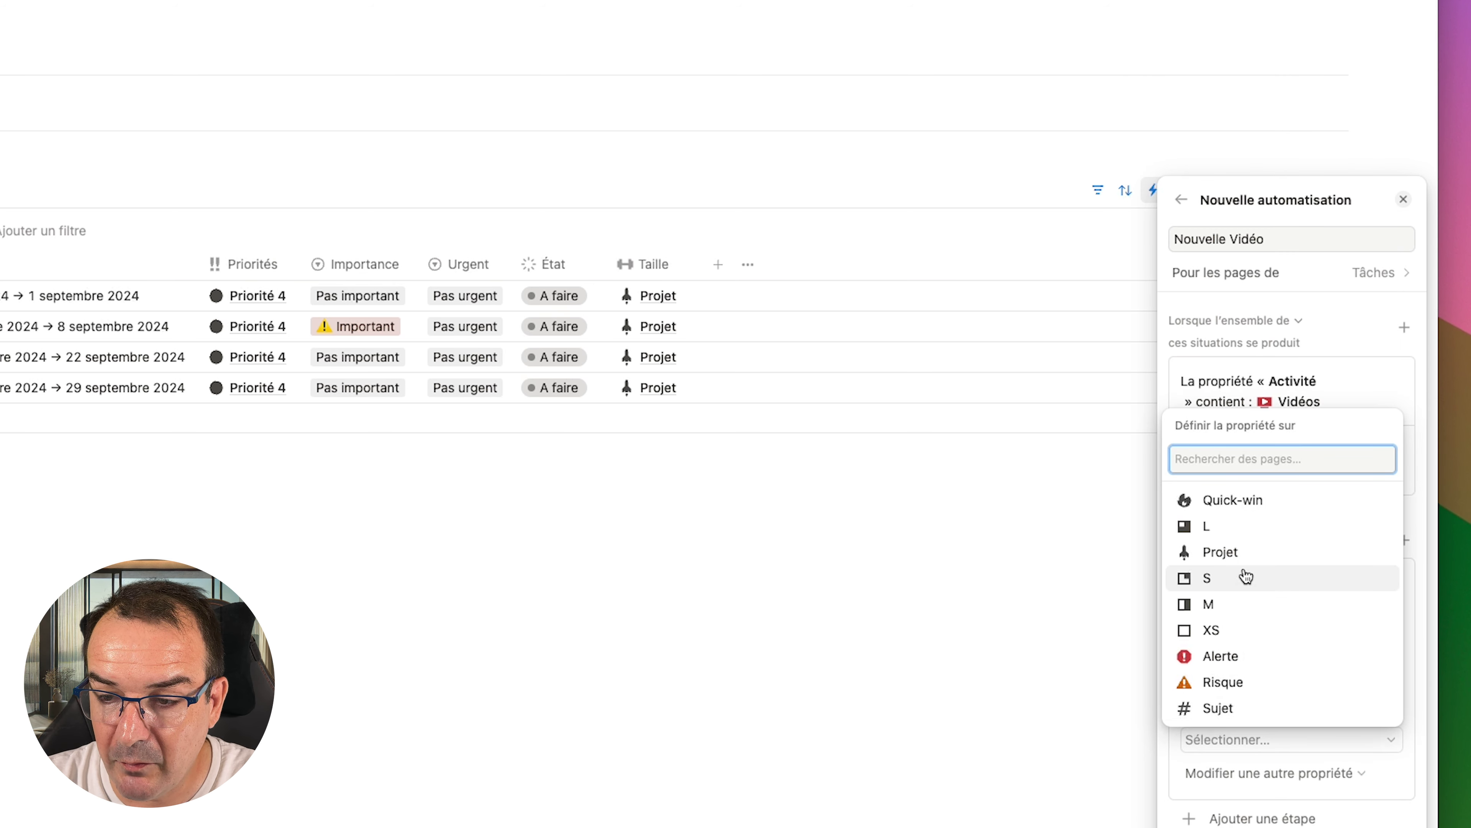
left_click(1246, 576)
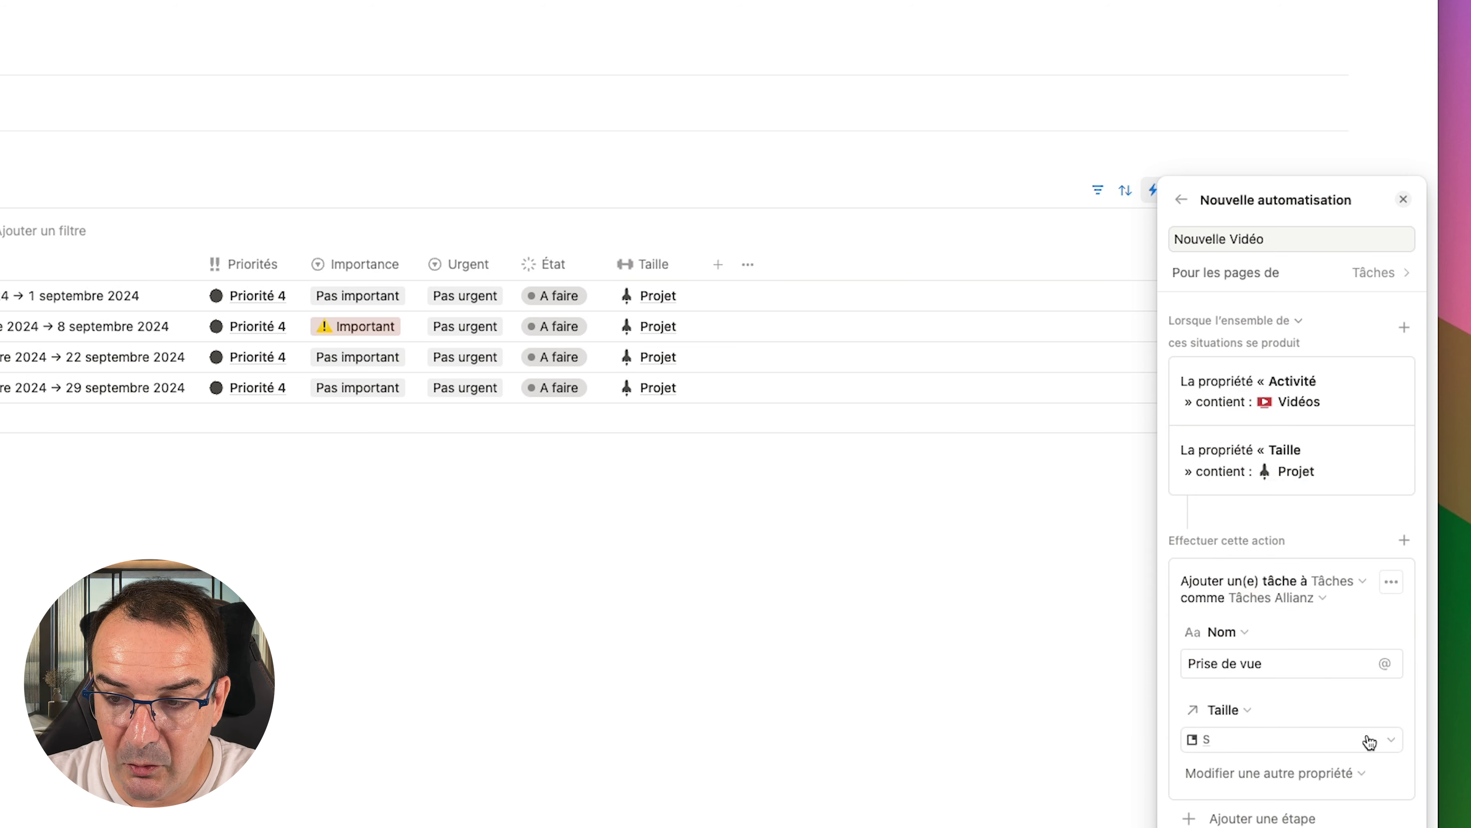
- Add the Activité property to the "Prise de vue" task action and set it to Vidéos
left_click(1360, 775)
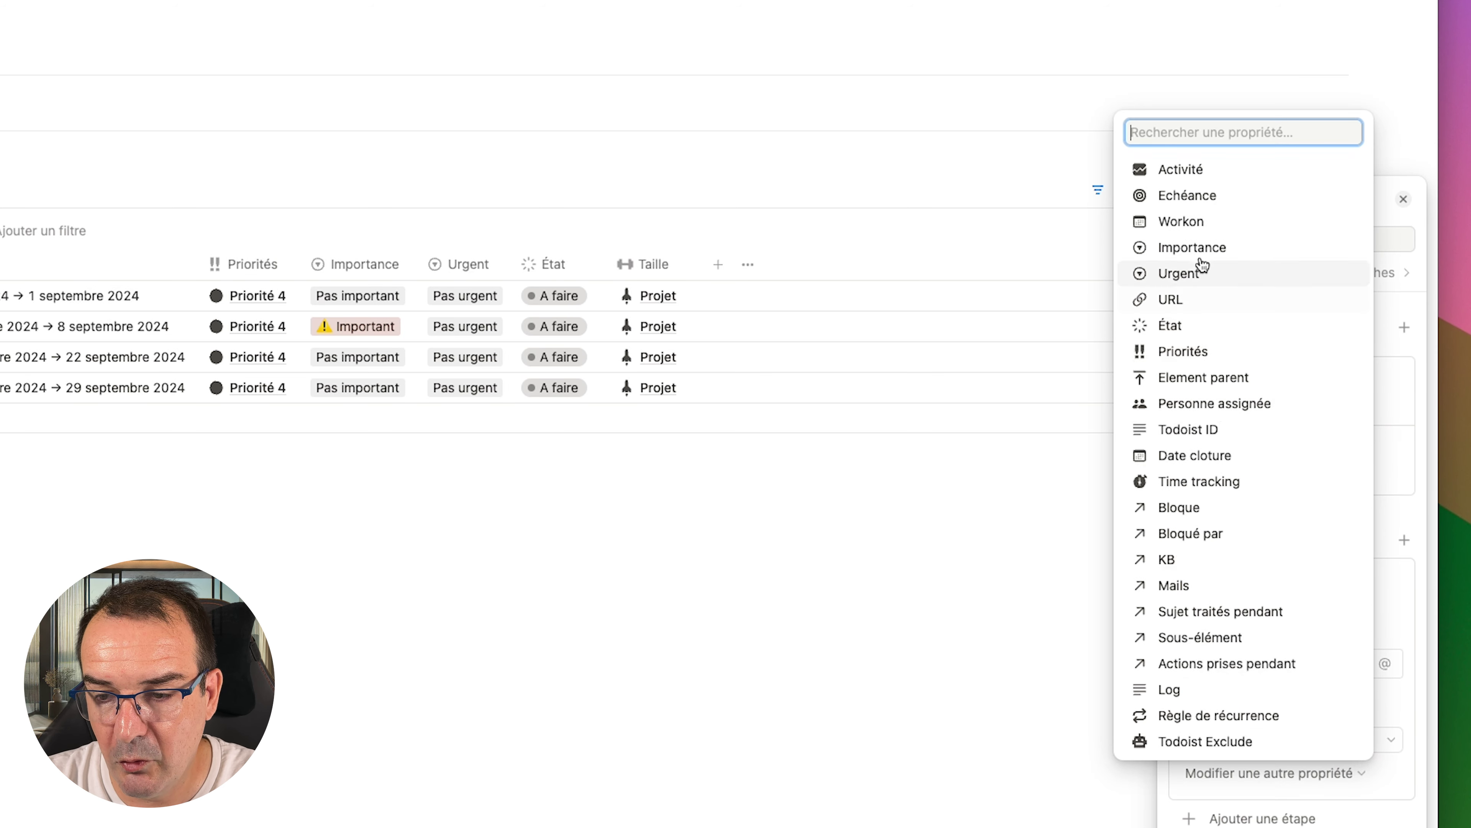
left_click(1192, 165)
left_click(1208, 745)
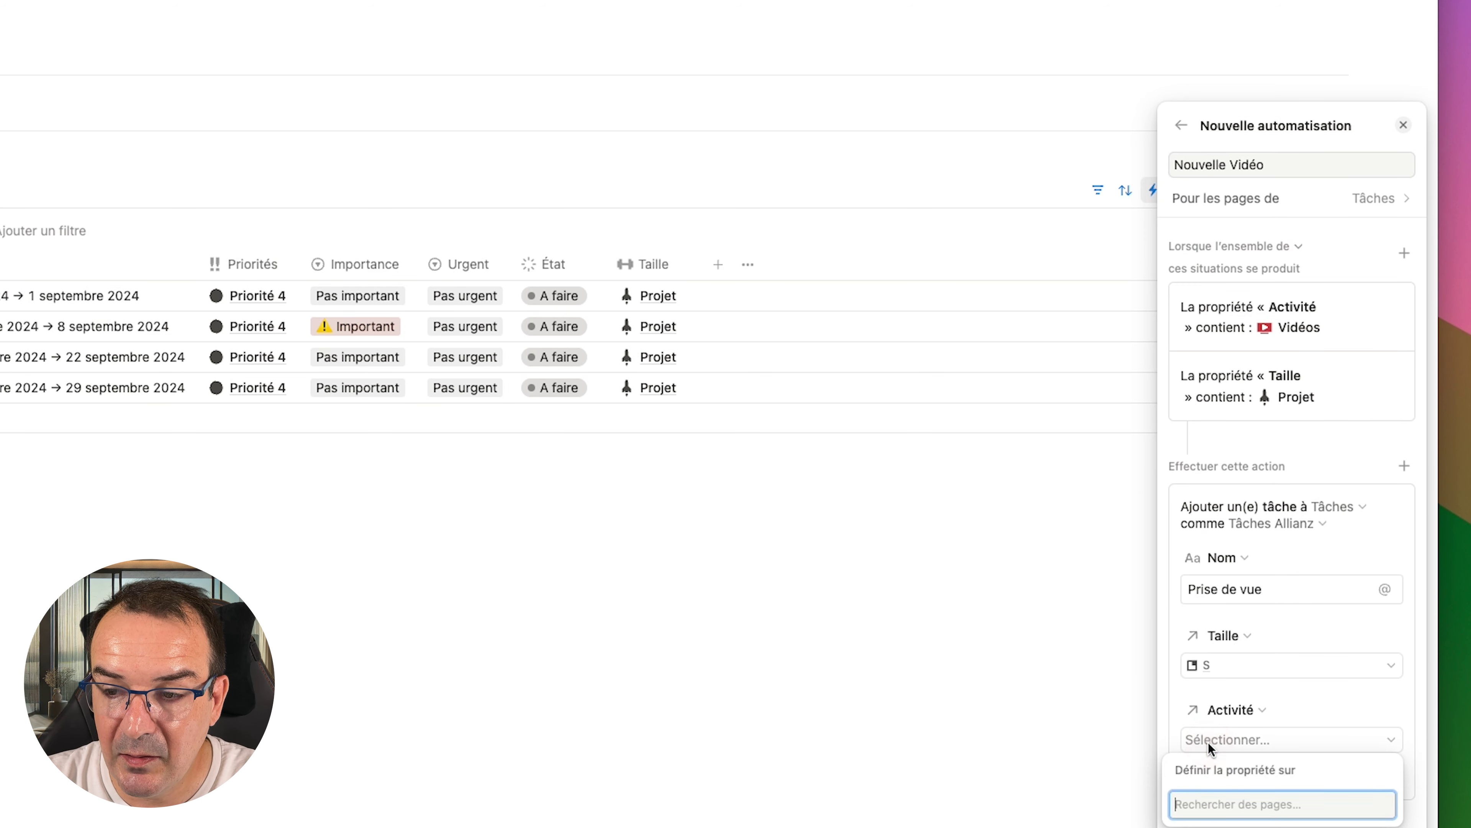
type("Vidéo")
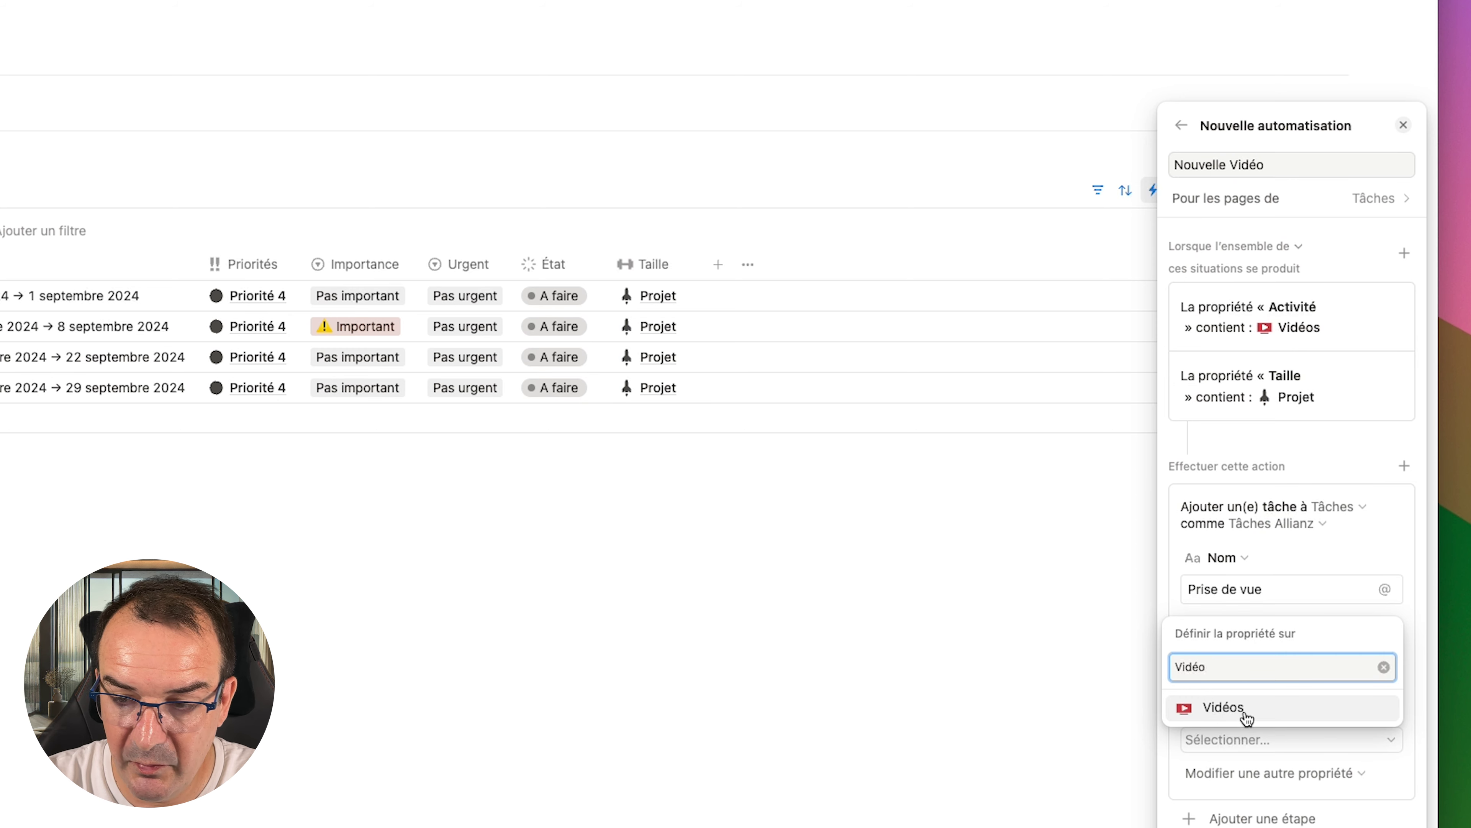
left_click(1245, 714)
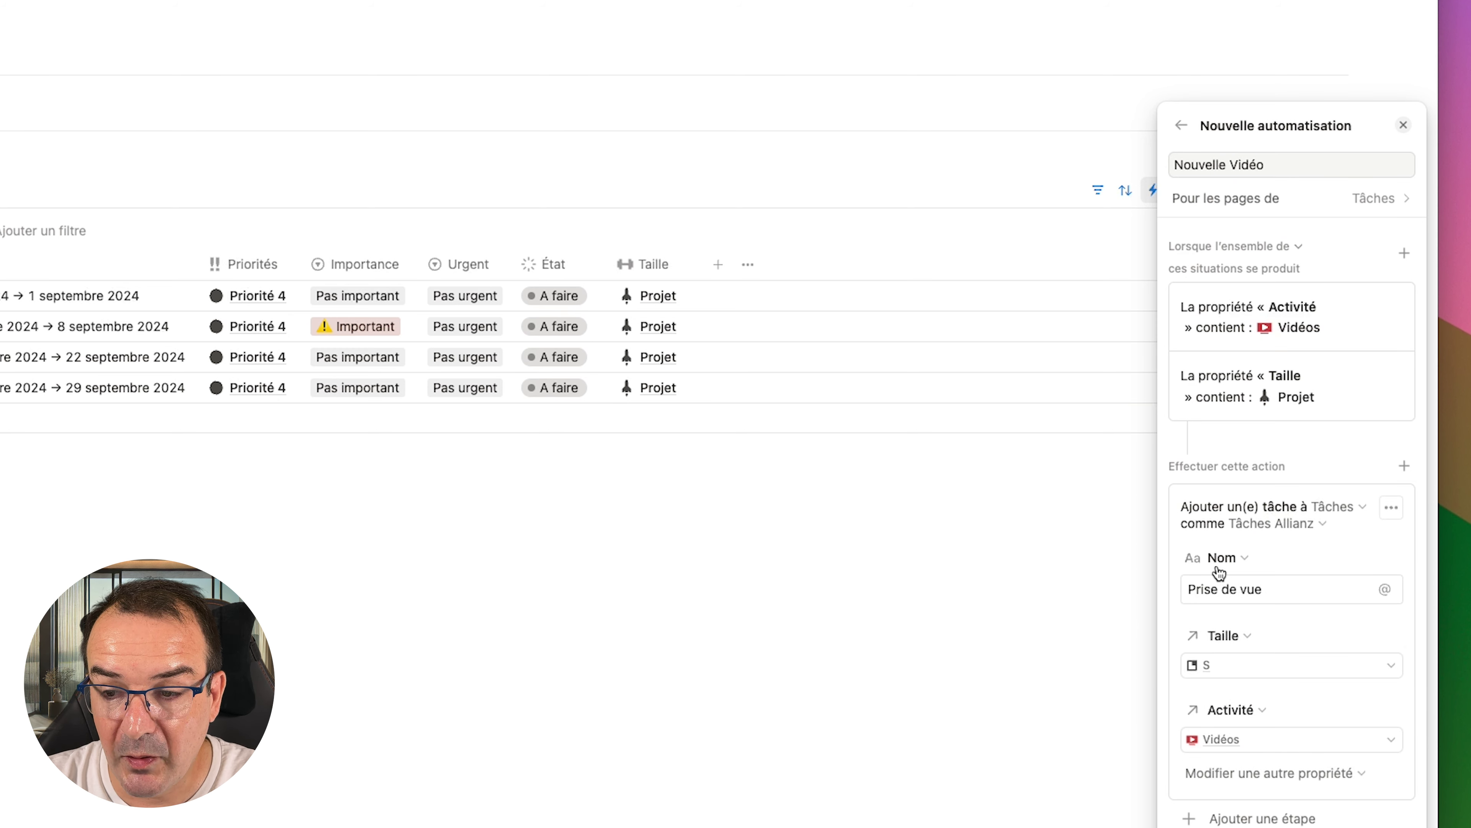
- Add the Element parent property to the "Prise de vue" task action and set it to Cette page
left_click(1298, 777)
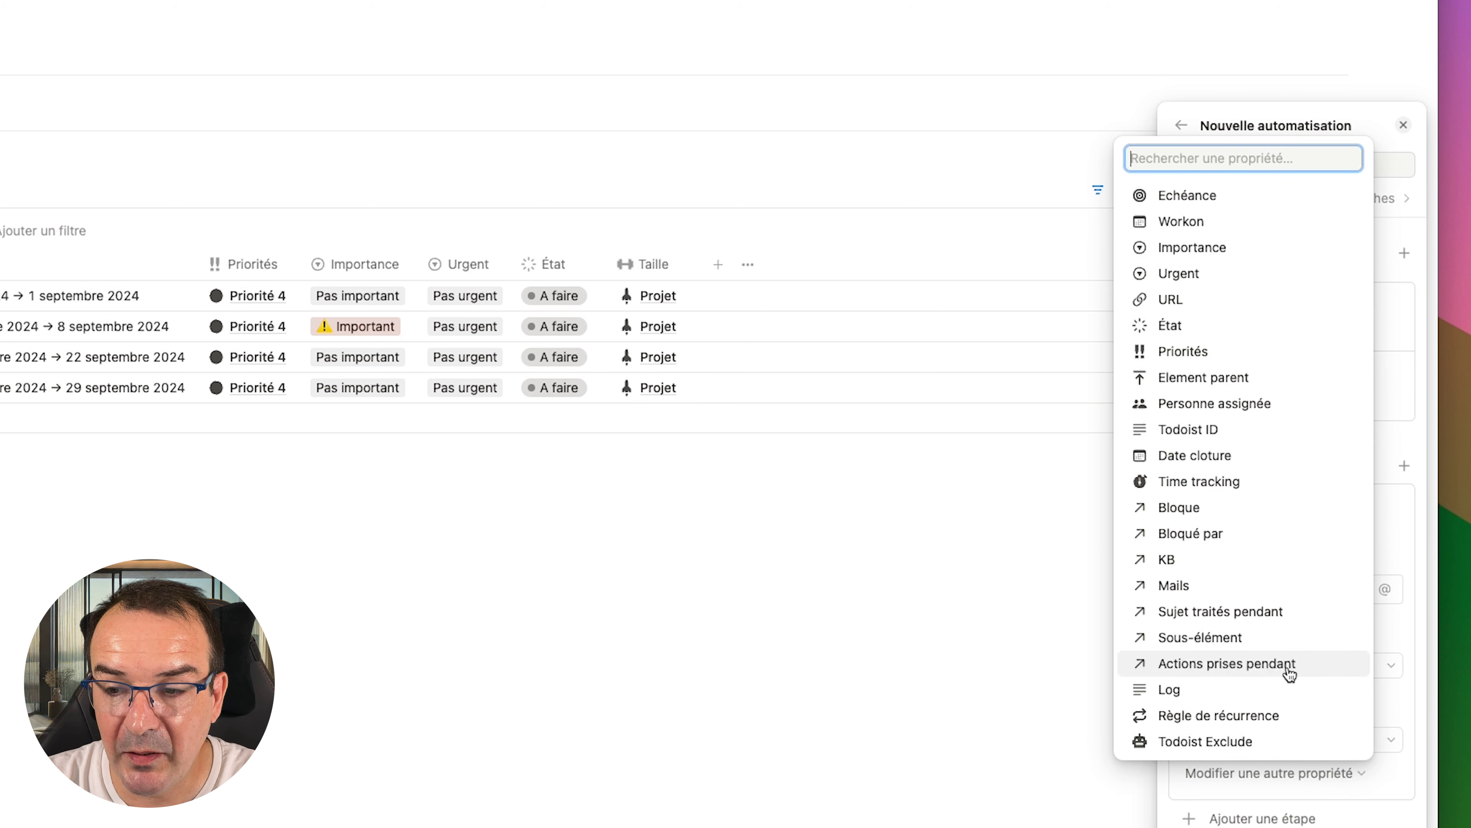
left_click(1216, 378)
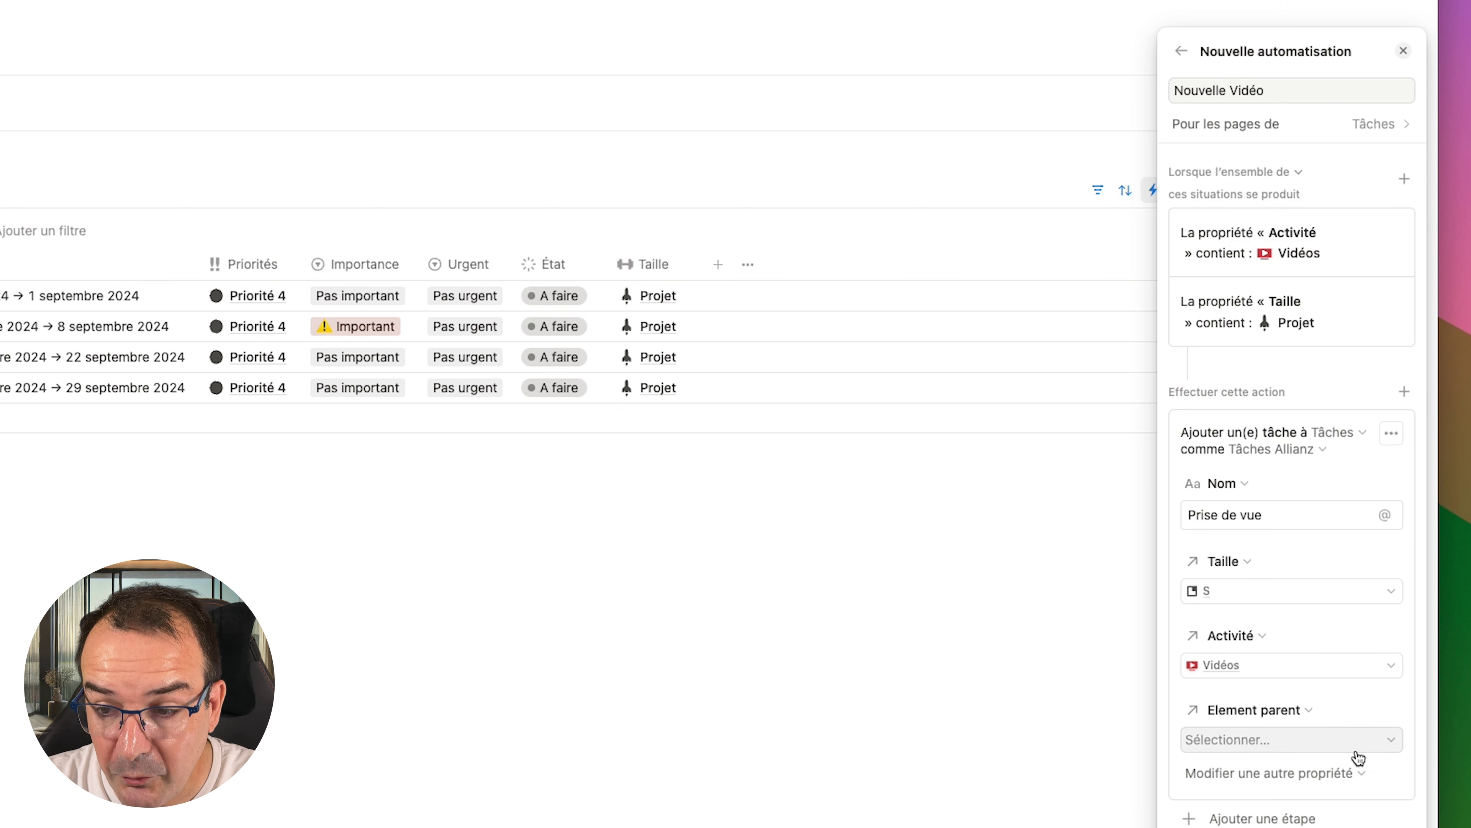
left_click(1376, 741)
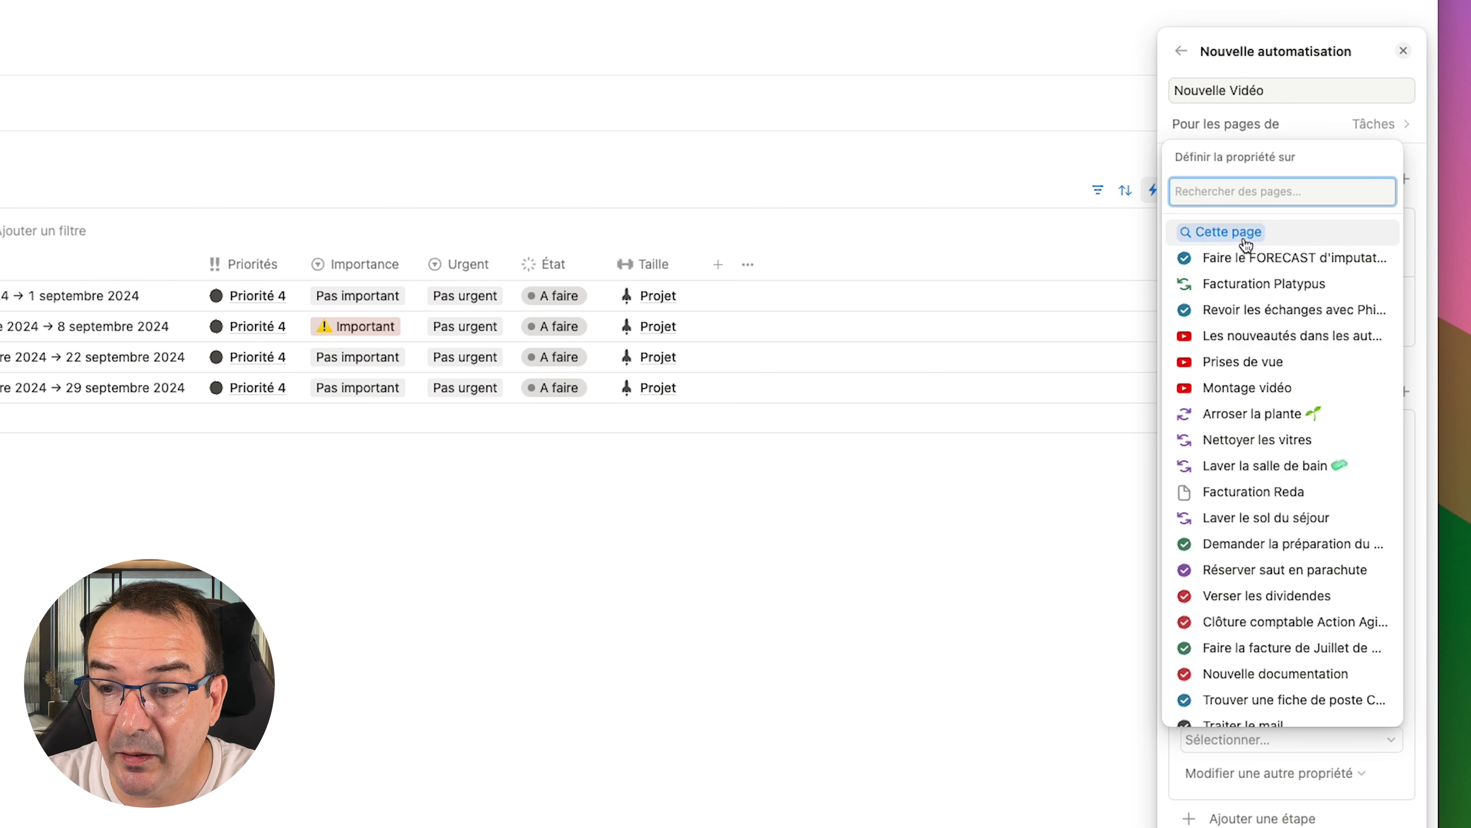
left_click(1224, 235)
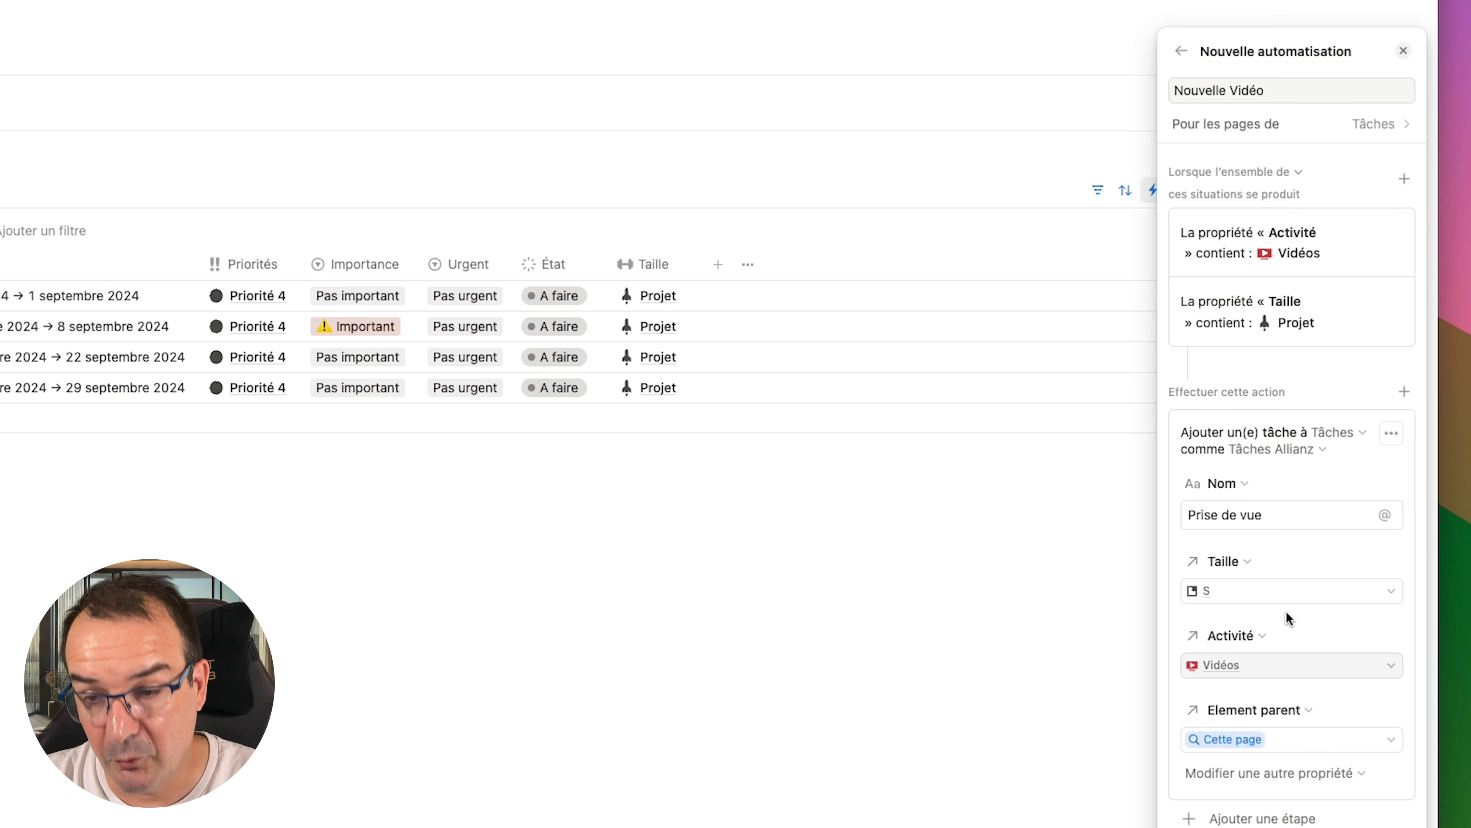
- Add a second action that adds a page to the Tâches database and name its task "Montage vidéo"
left_click(1279, 819)
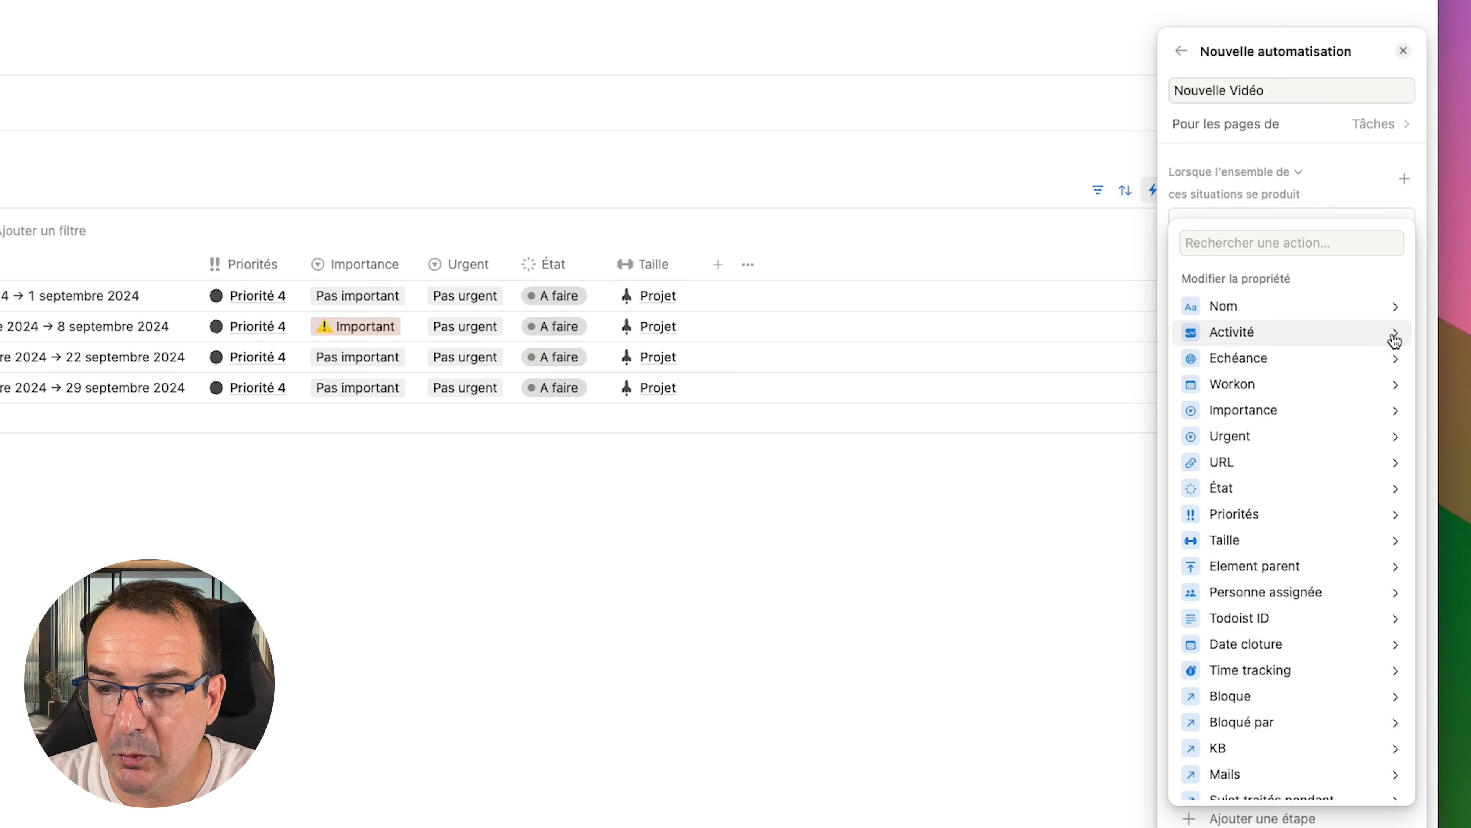
scroll(1252, 626, "down", 5)
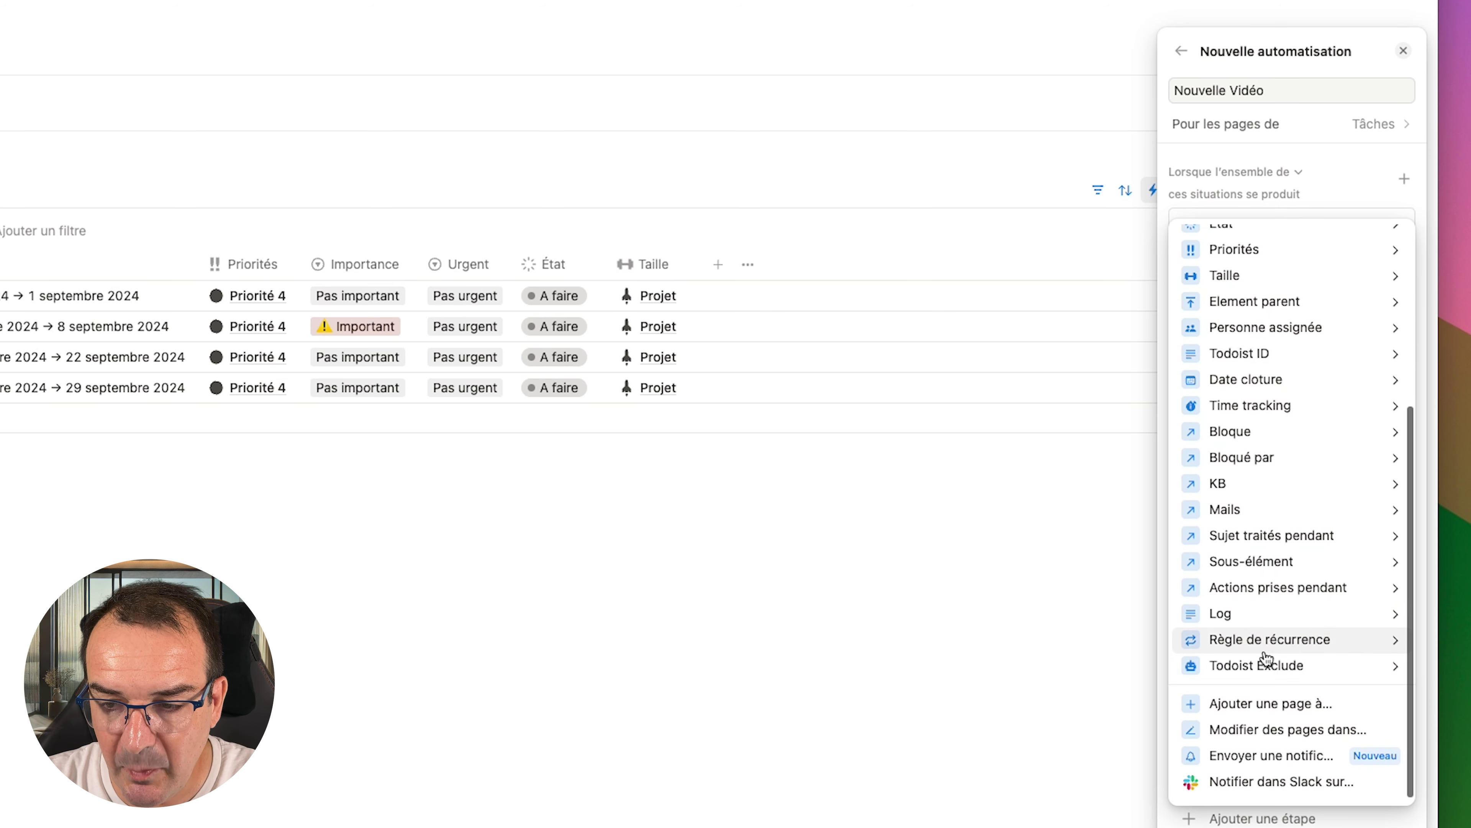
left_click(1279, 702)
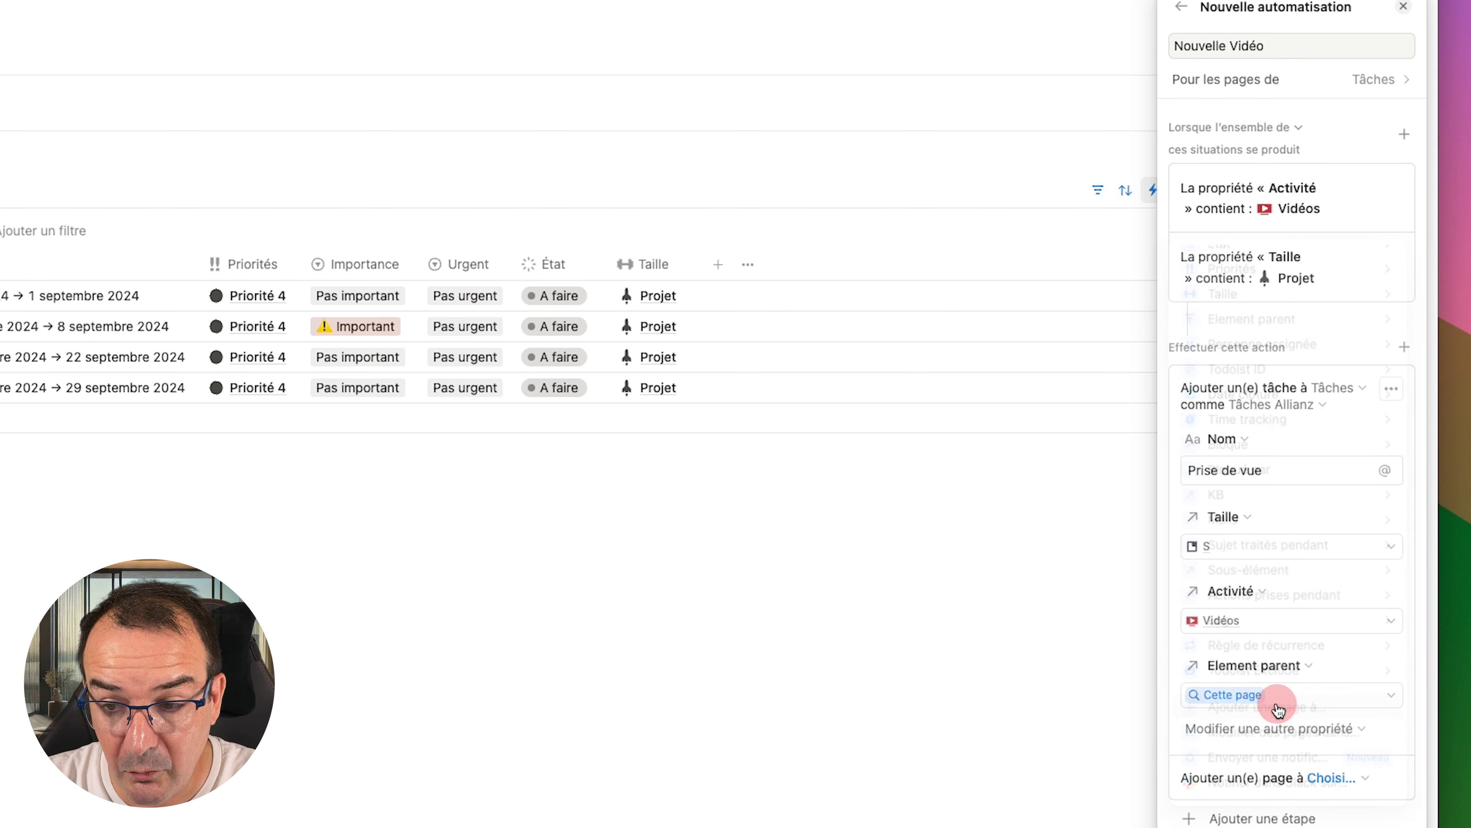
left_click(1359, 783)
left_click(1305, 705)
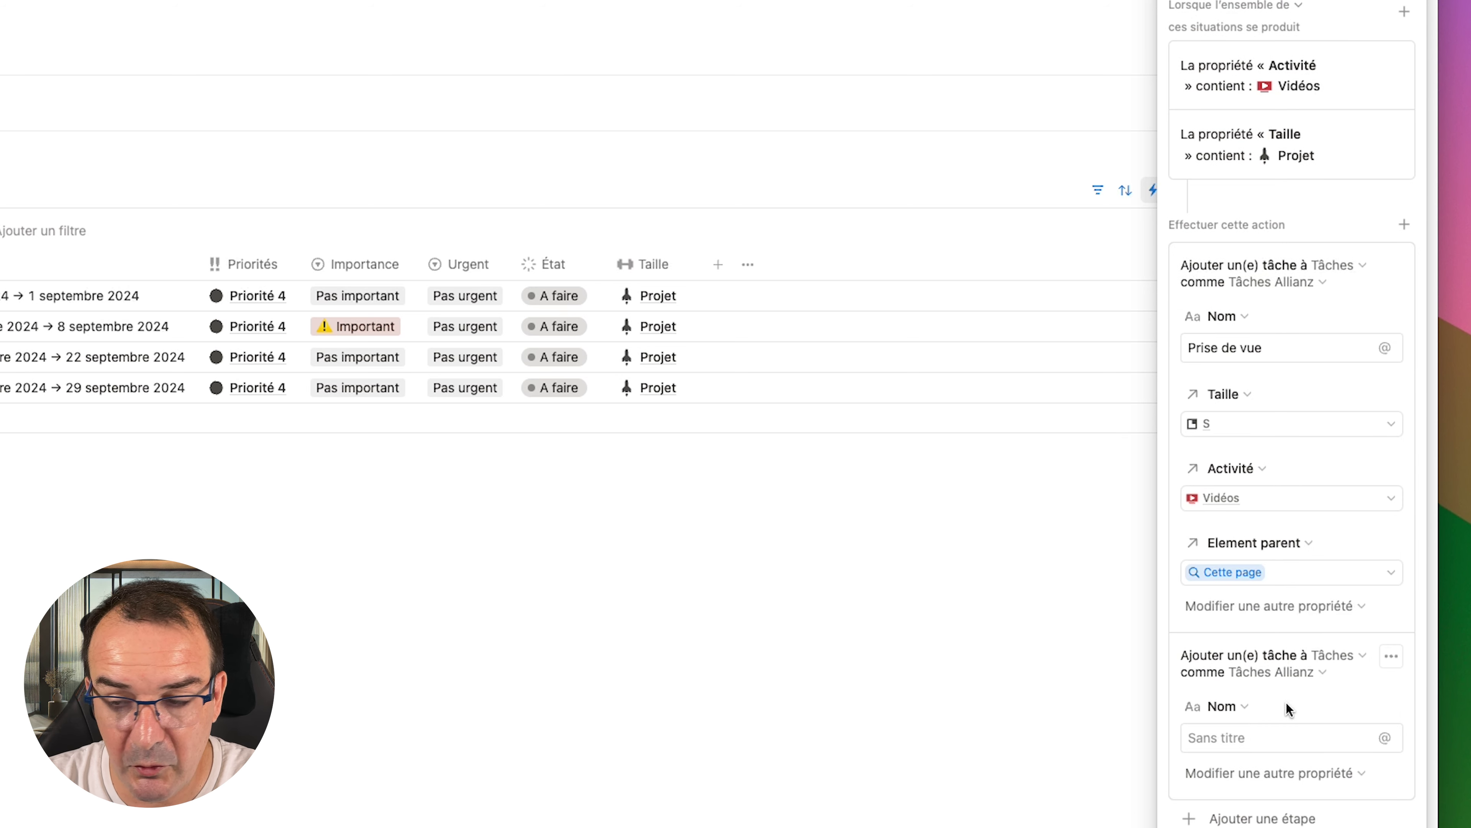
left_click(1284, 736)
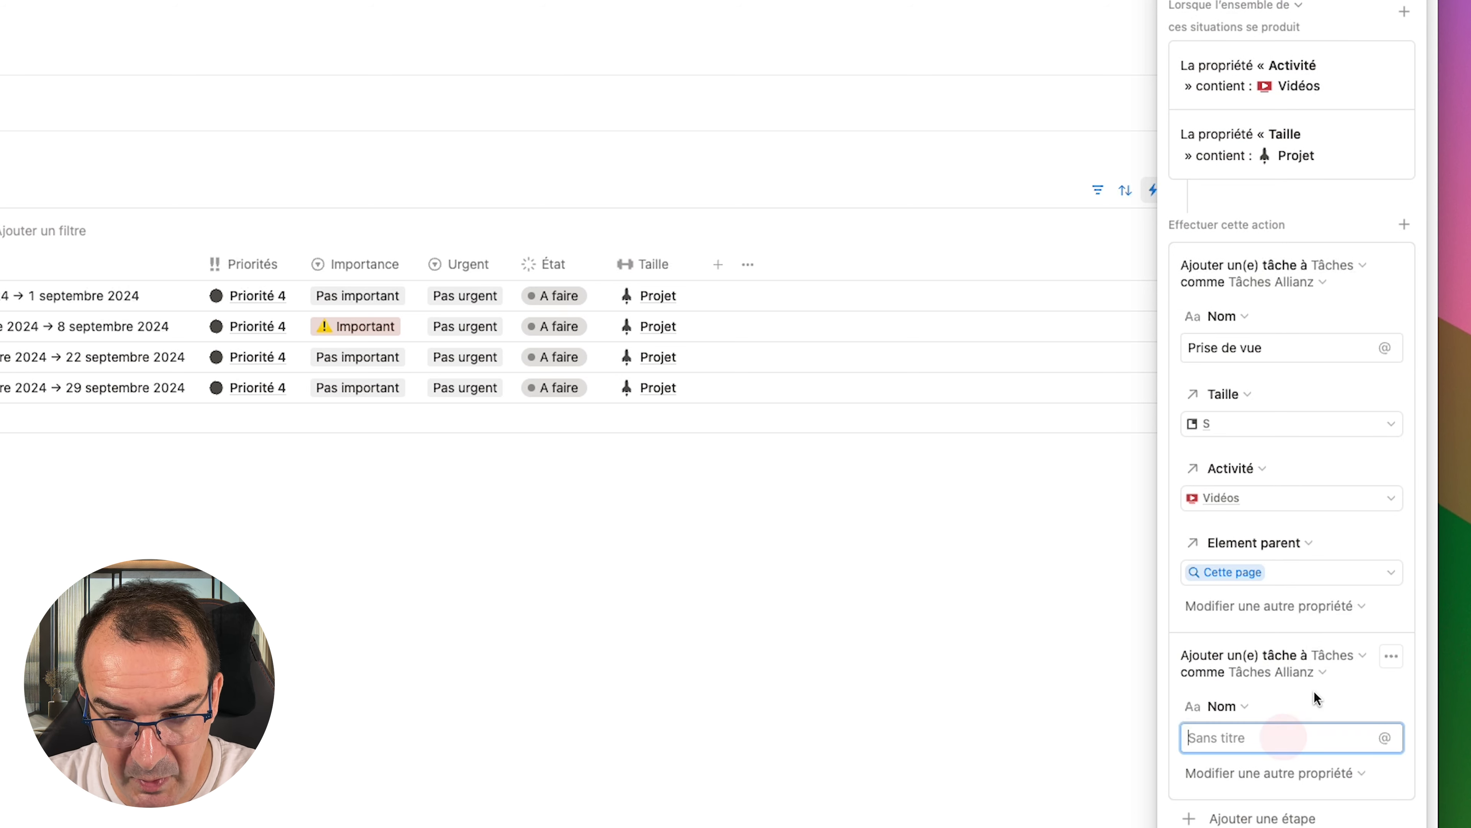
type("Montage vidéo")
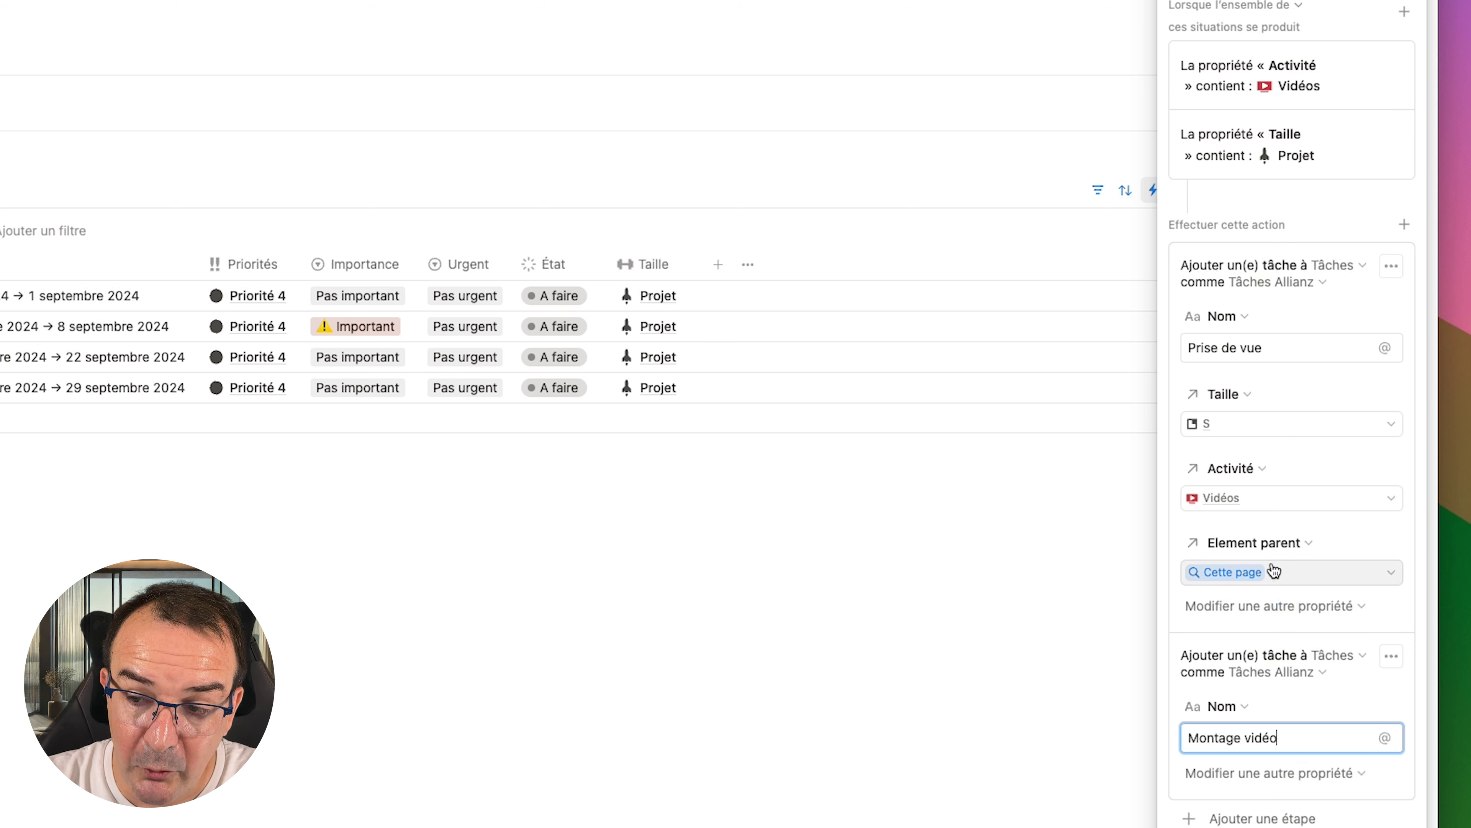
- Add the Activité property to the "Montage vidéo" task action and set it to Vidéos
left_click(1303, 777)
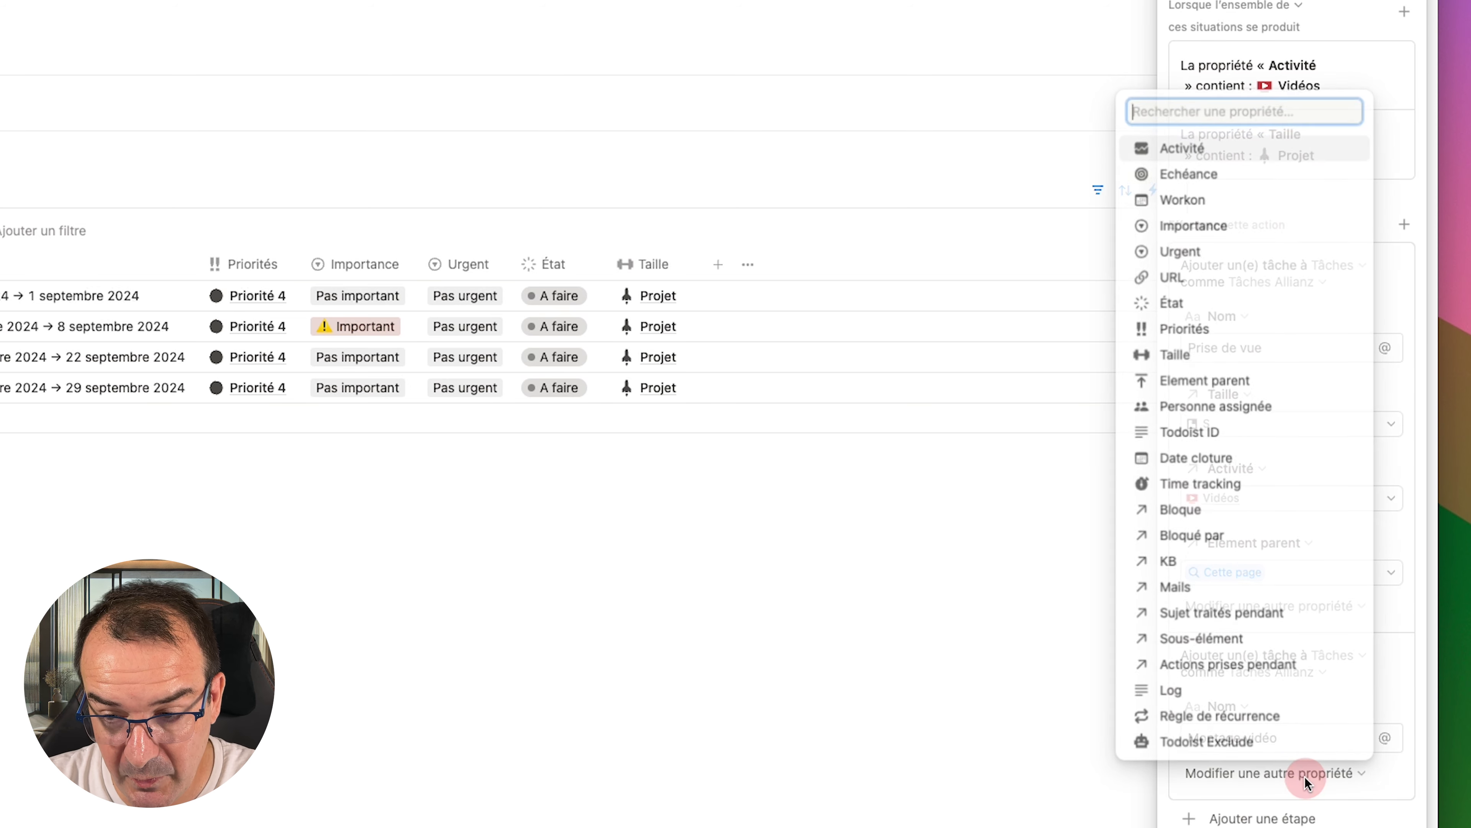
left_click(1227, 144)
left_click(1240, 817)
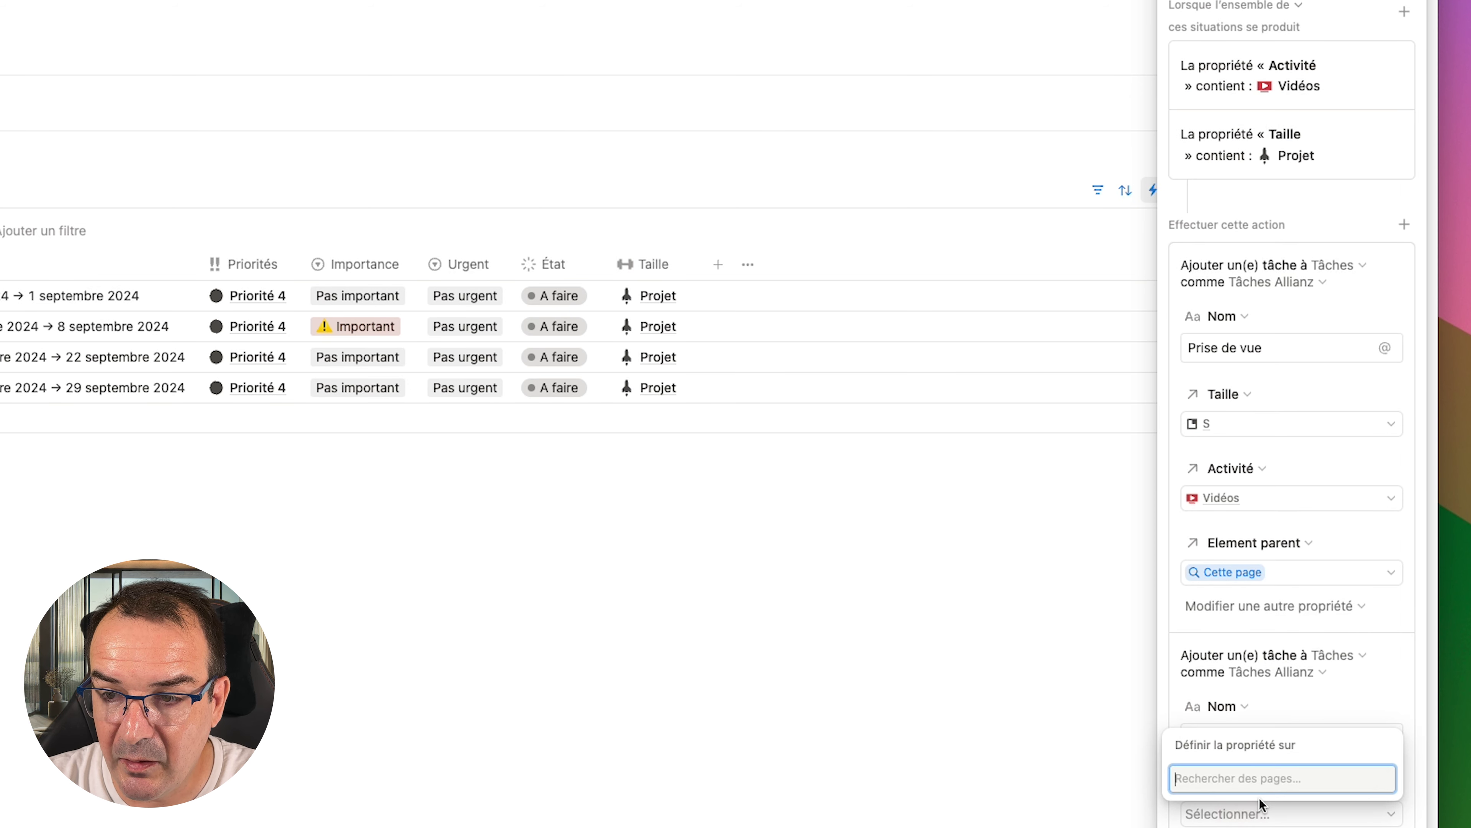
type("V")
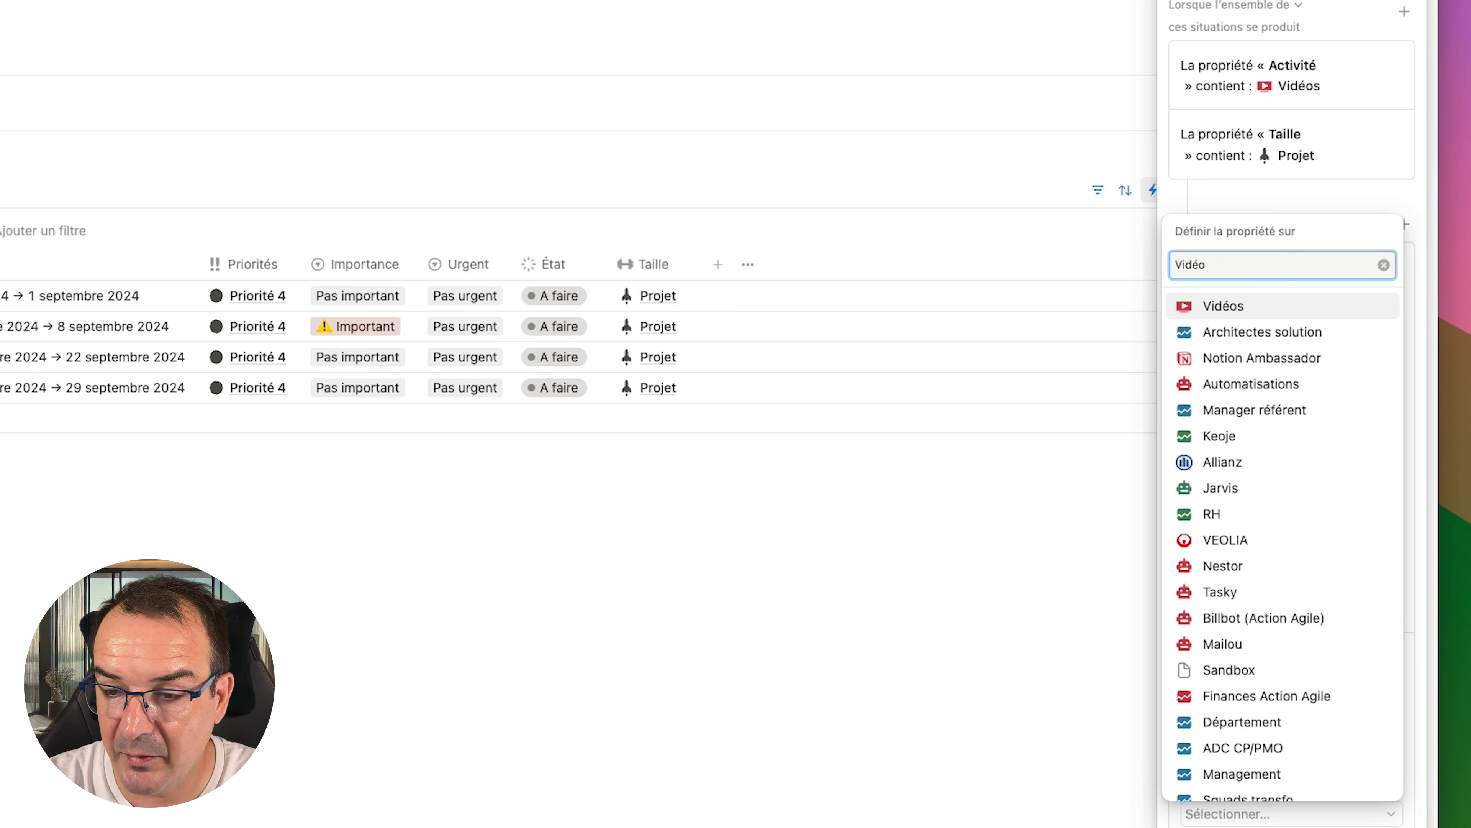
type("idéo")
left_click(1308, 782)
scroll(1347, 724, "down", 3)
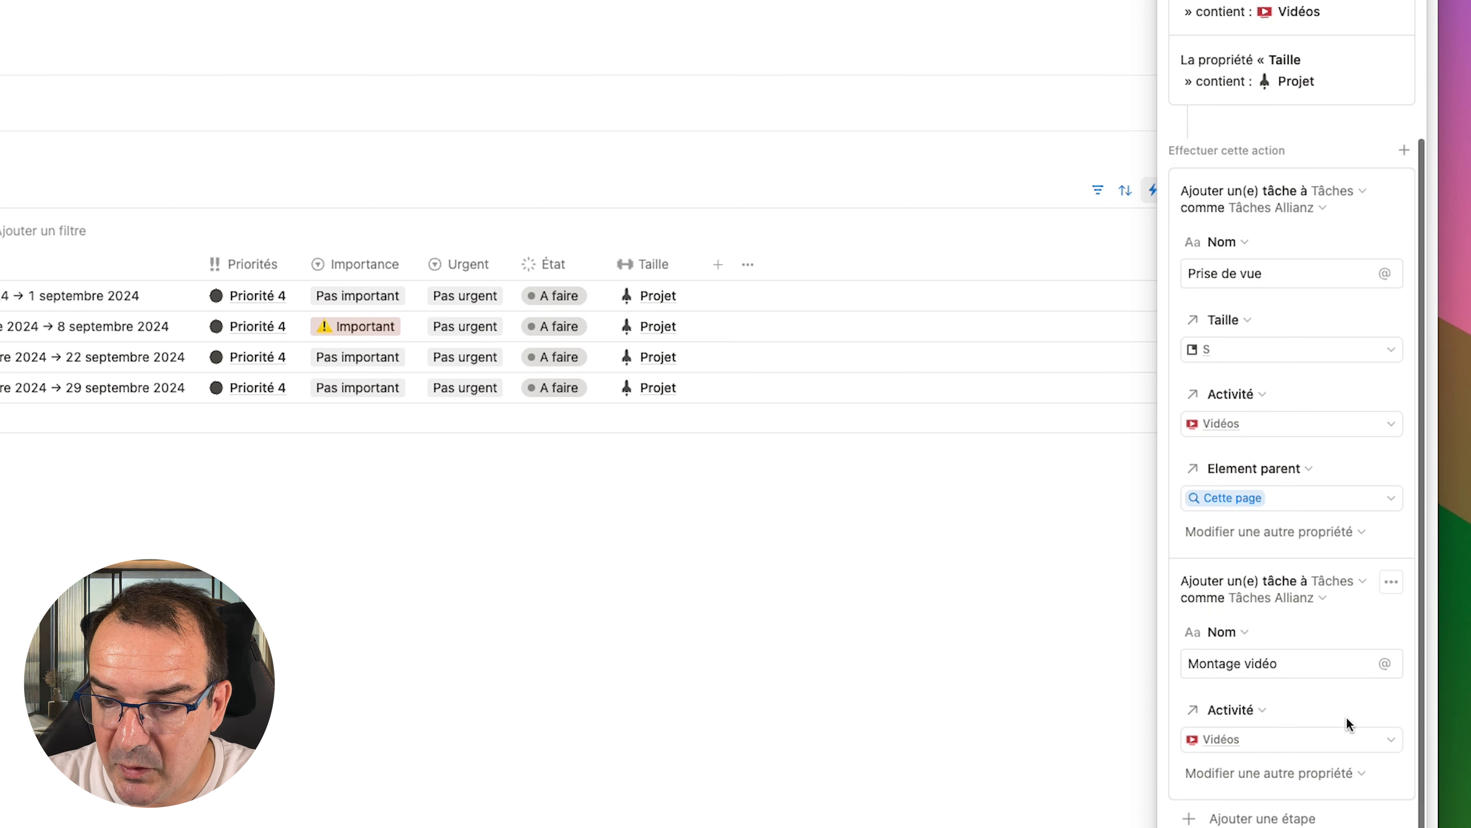
- Add the Taille property to the "Montage vidéo" task action and set it to M
left_click(1294, 783)
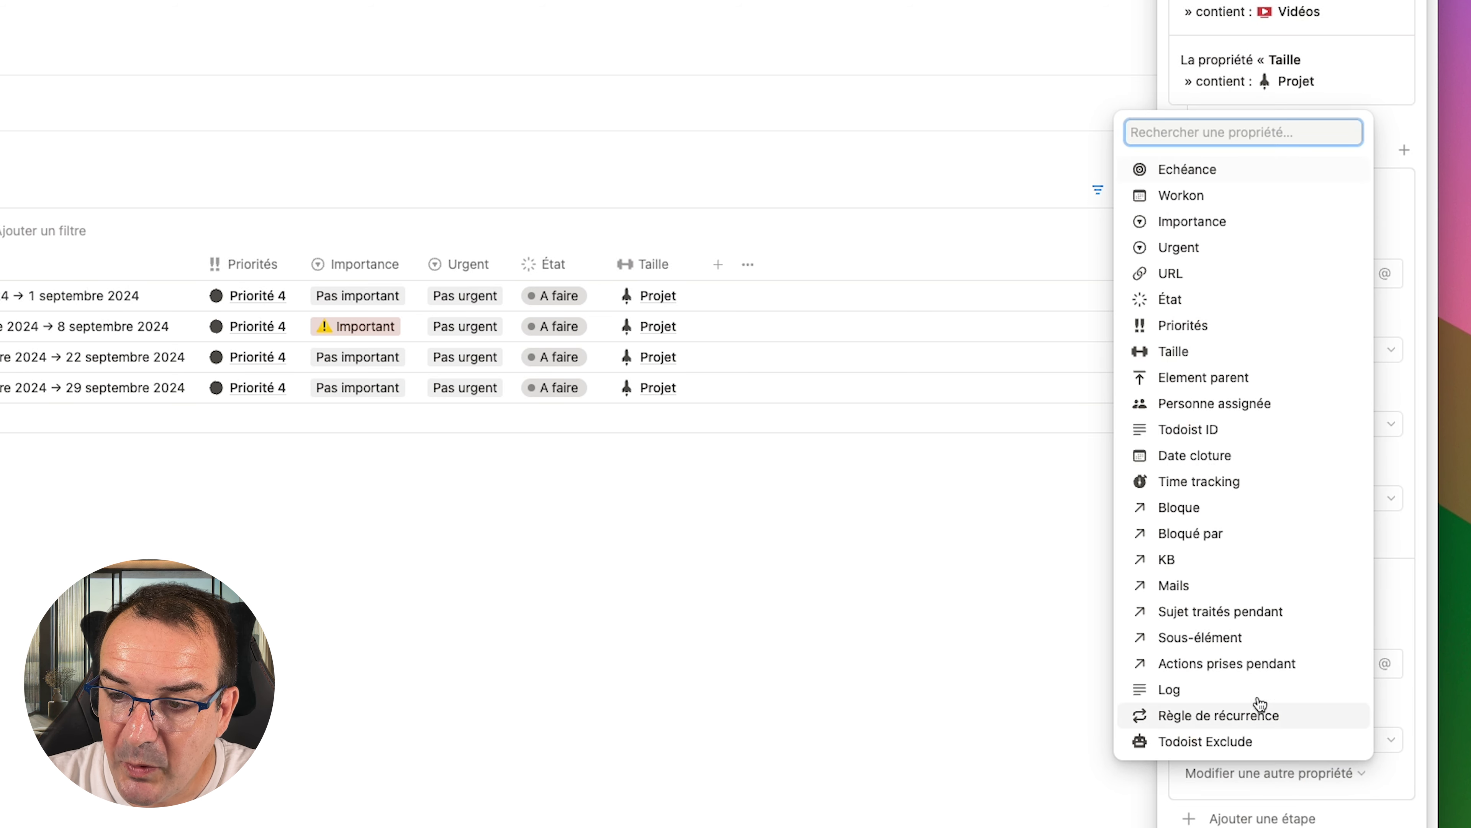
left_click(1203, 377)
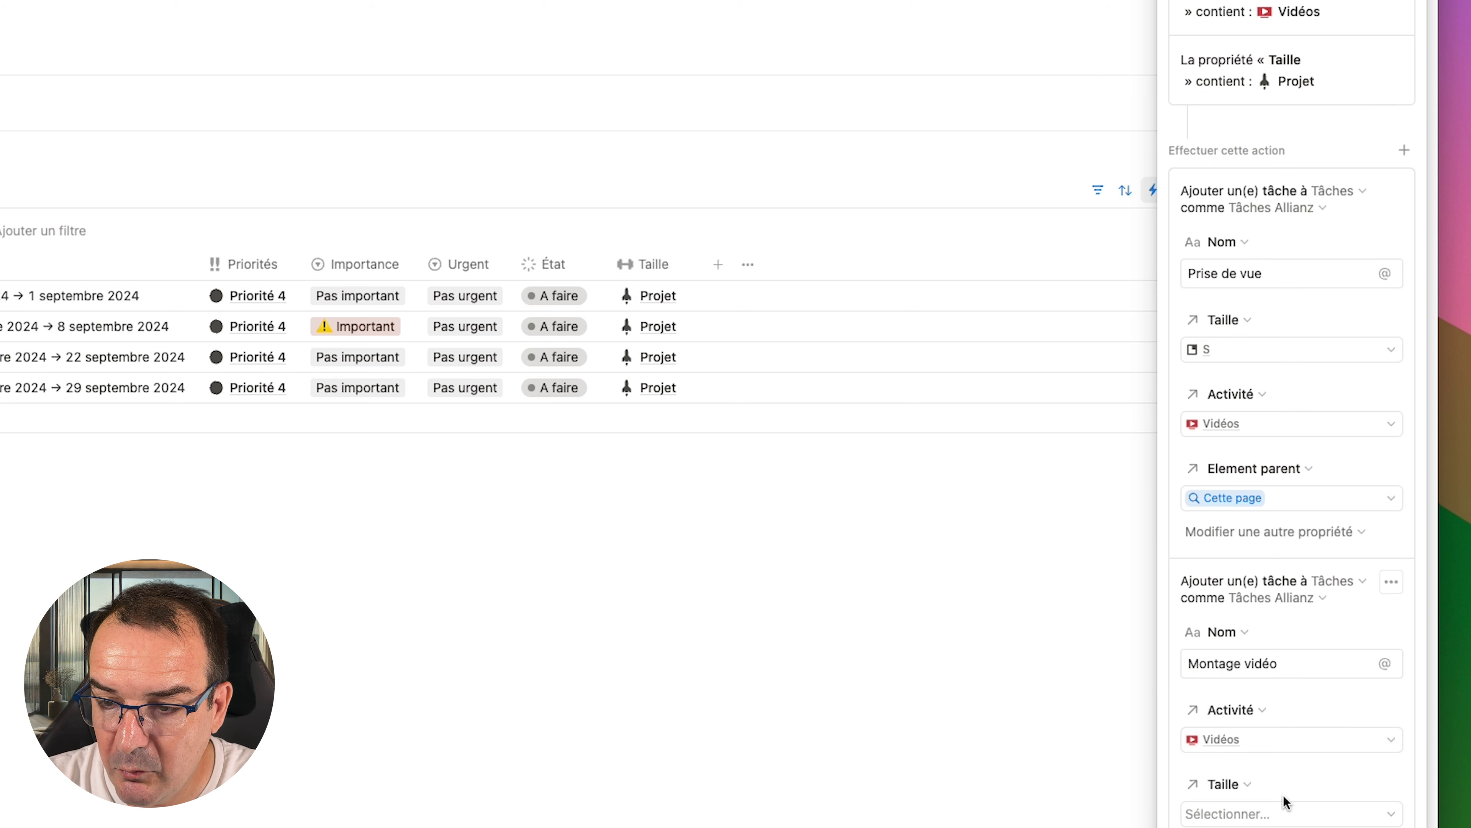
left_click(1291, 814)
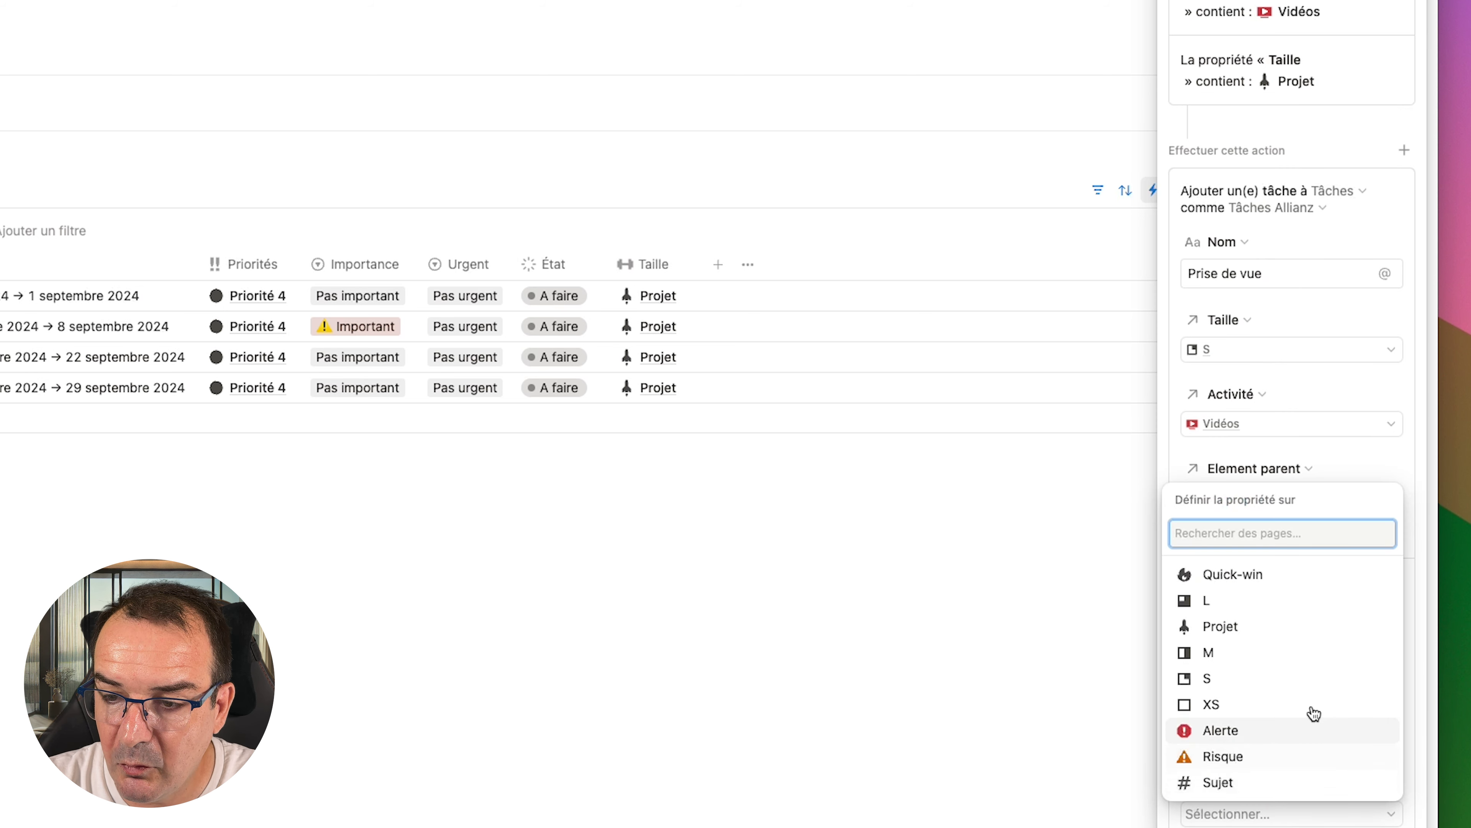
left_click(1226, 653)
scroll(1342, 704, "down", 2)
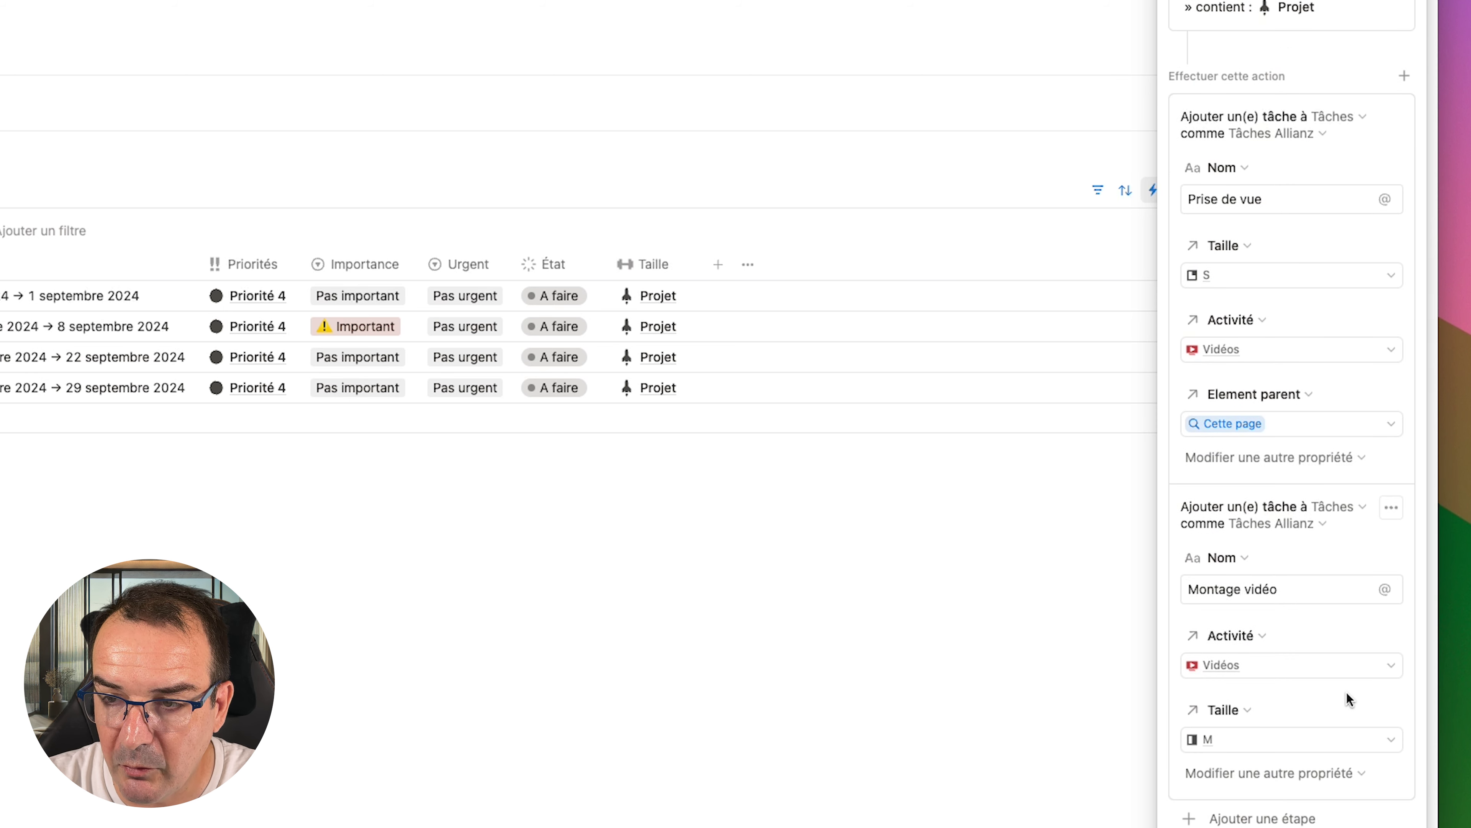
- Add the Element parent property to the "Montage vidéo" task action and set it to Cette page
left_click(1312, 776)
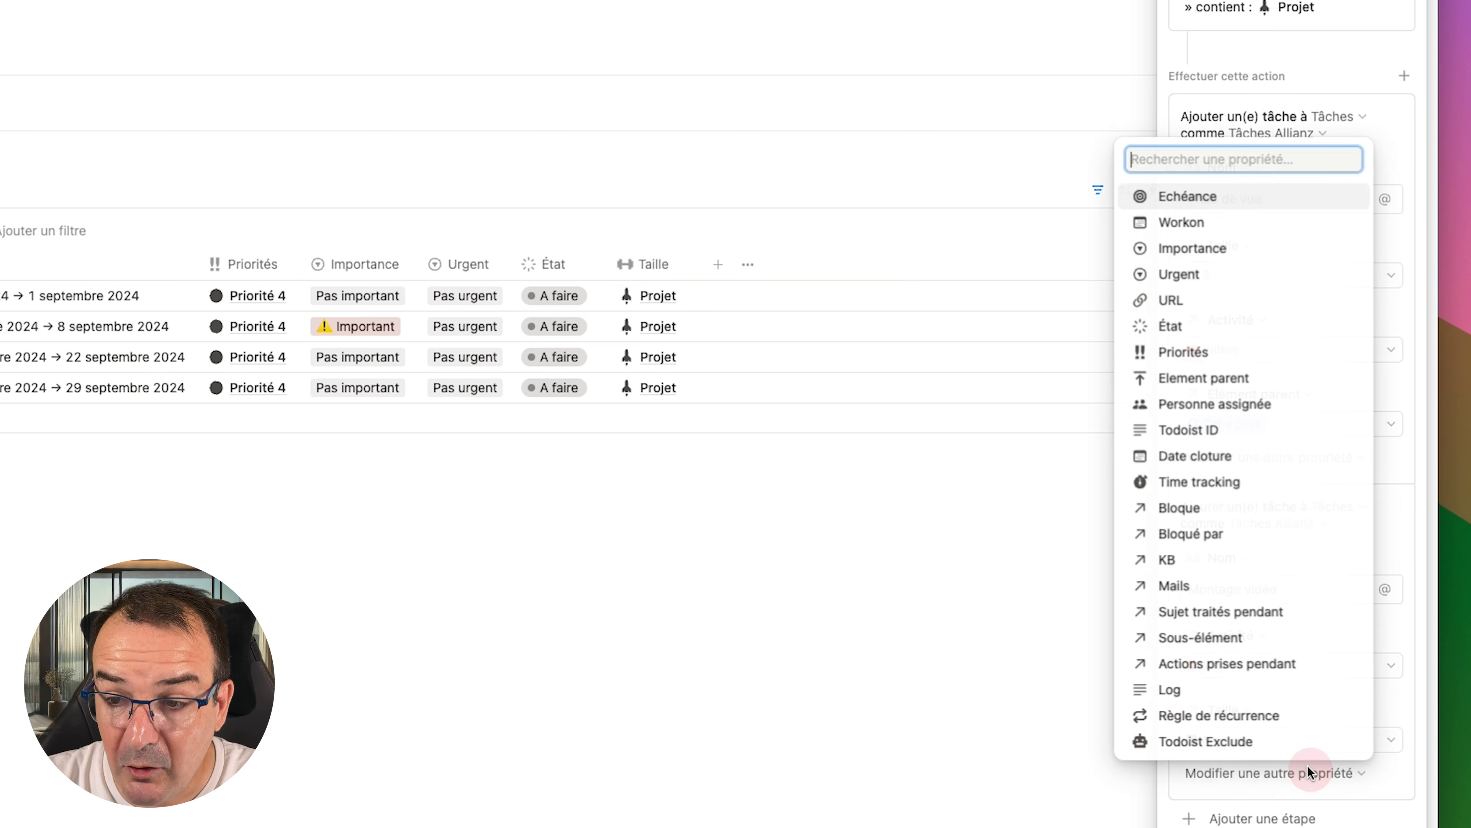
left_click(1227, 380)
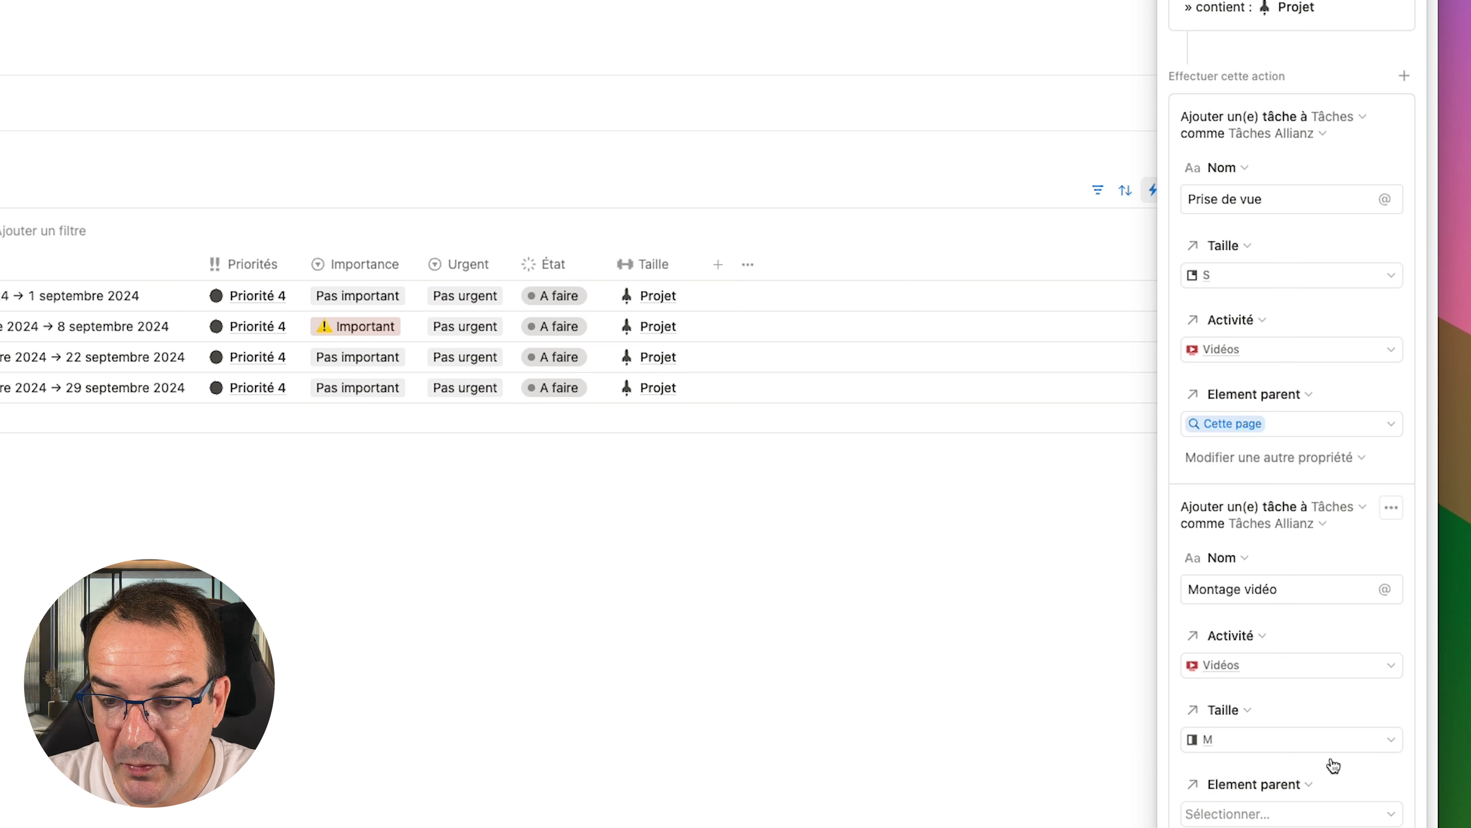
left_click(1314, 814)
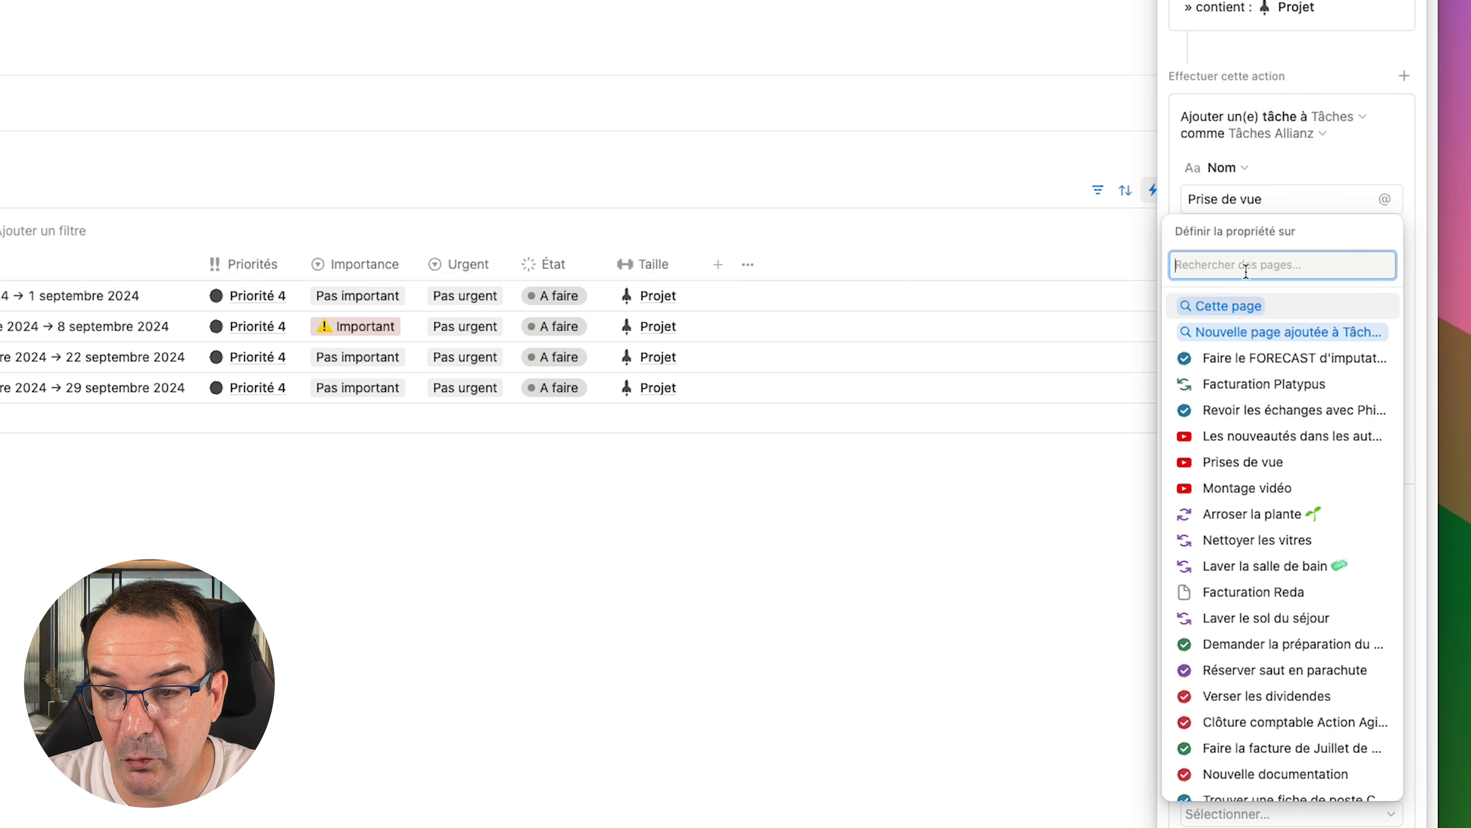
left_click(1239, 306)
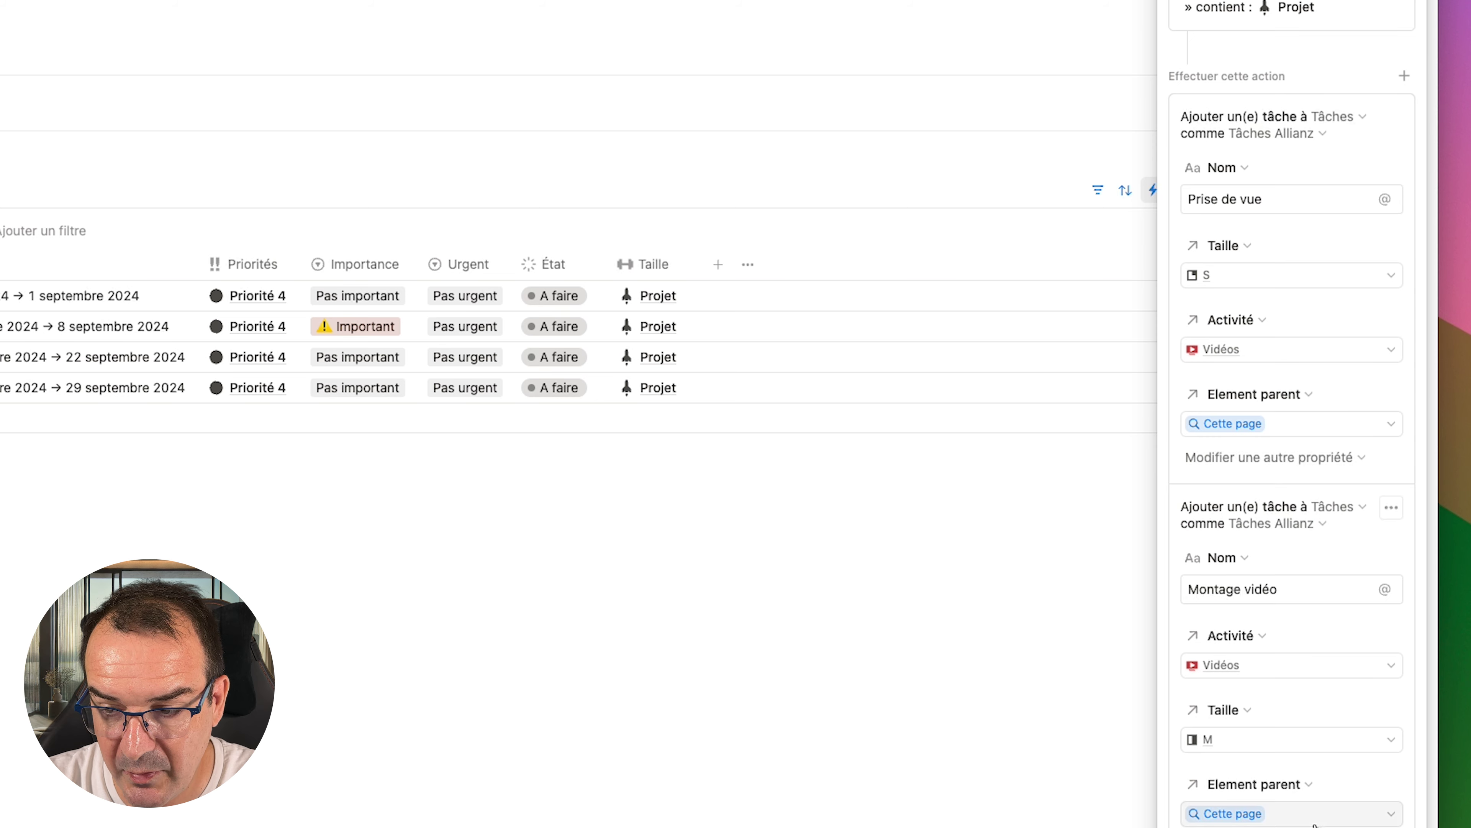
- Add the Bloqué par property to the "Montage vidéo" task action and set it to the new page added to Tâches
scroll(1307, 817, "down", 2)
left_click(1308, 776)
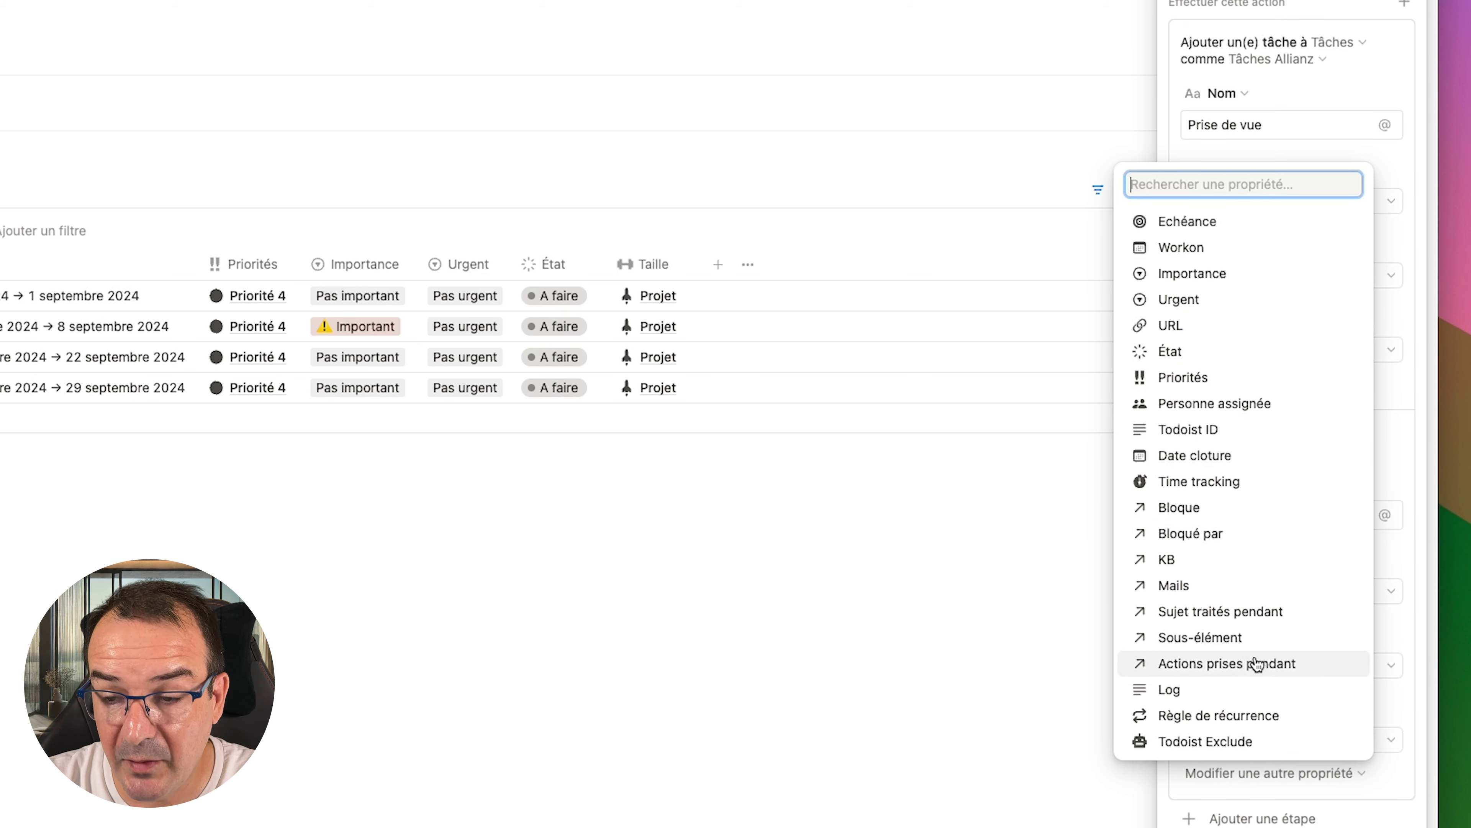
left_click(1219, 510)
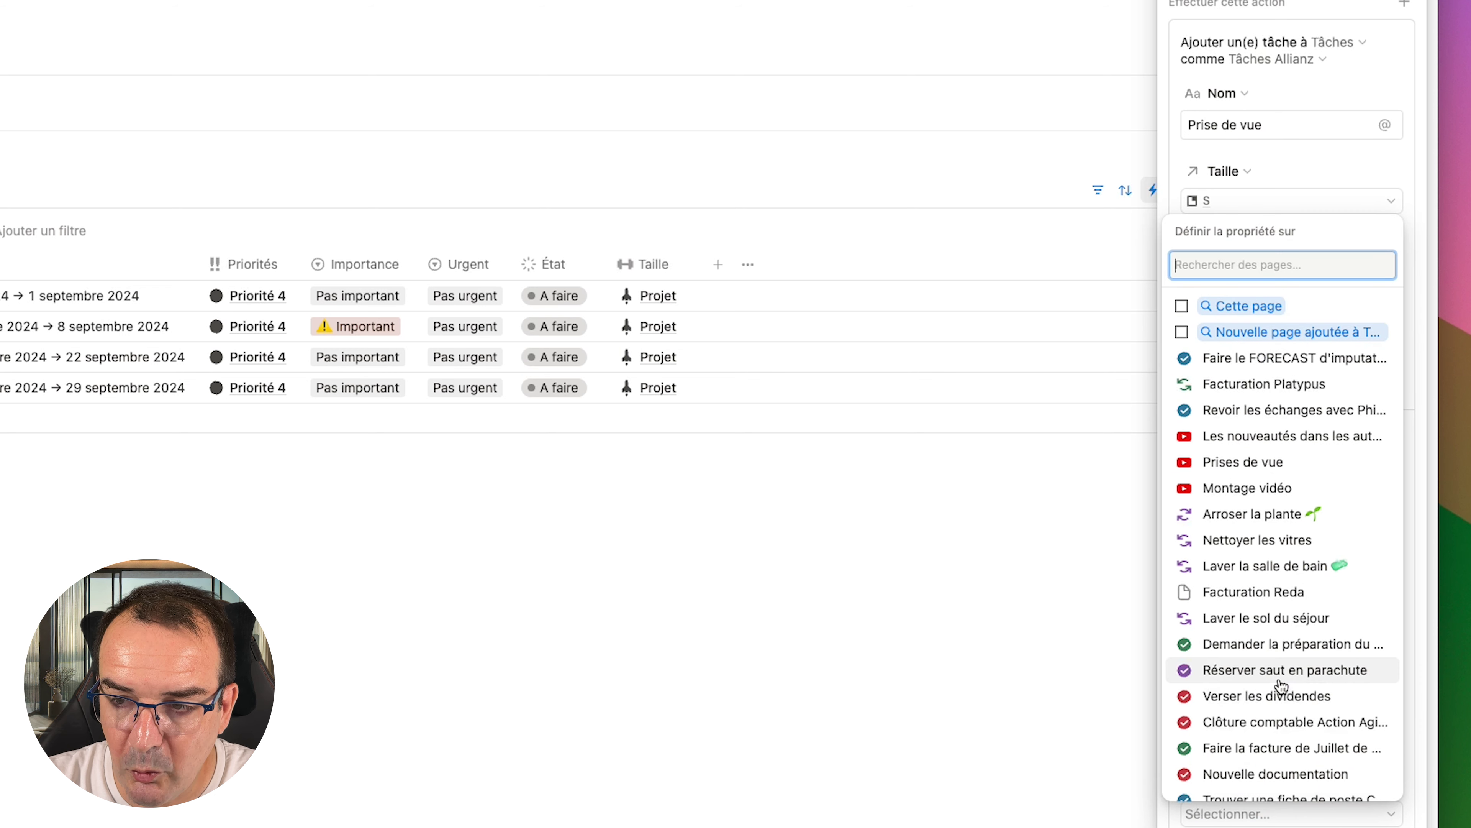
left_click(1270, 334)
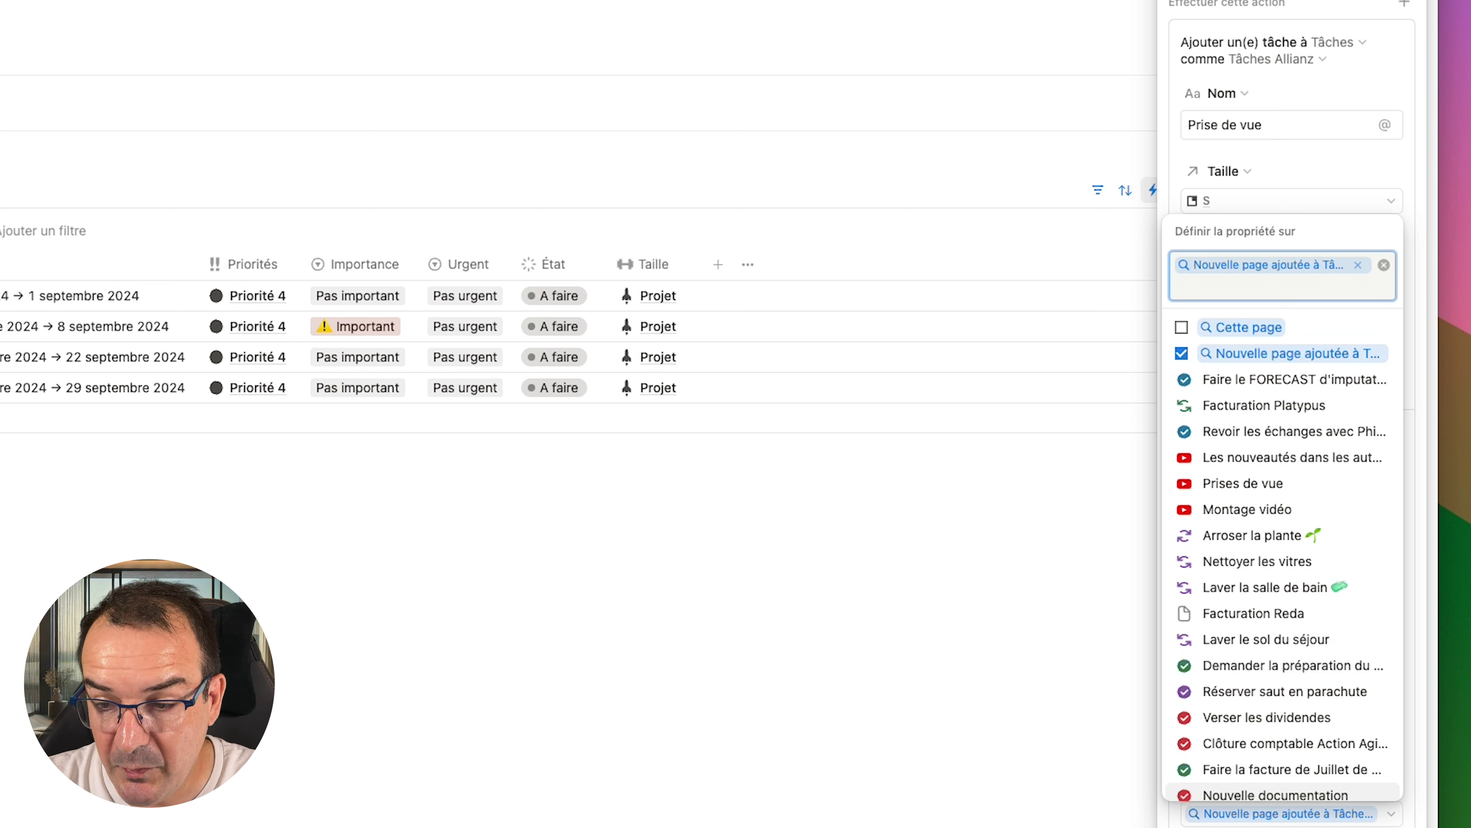
key("Escape")
scroll(1338, 617, "down", 2)
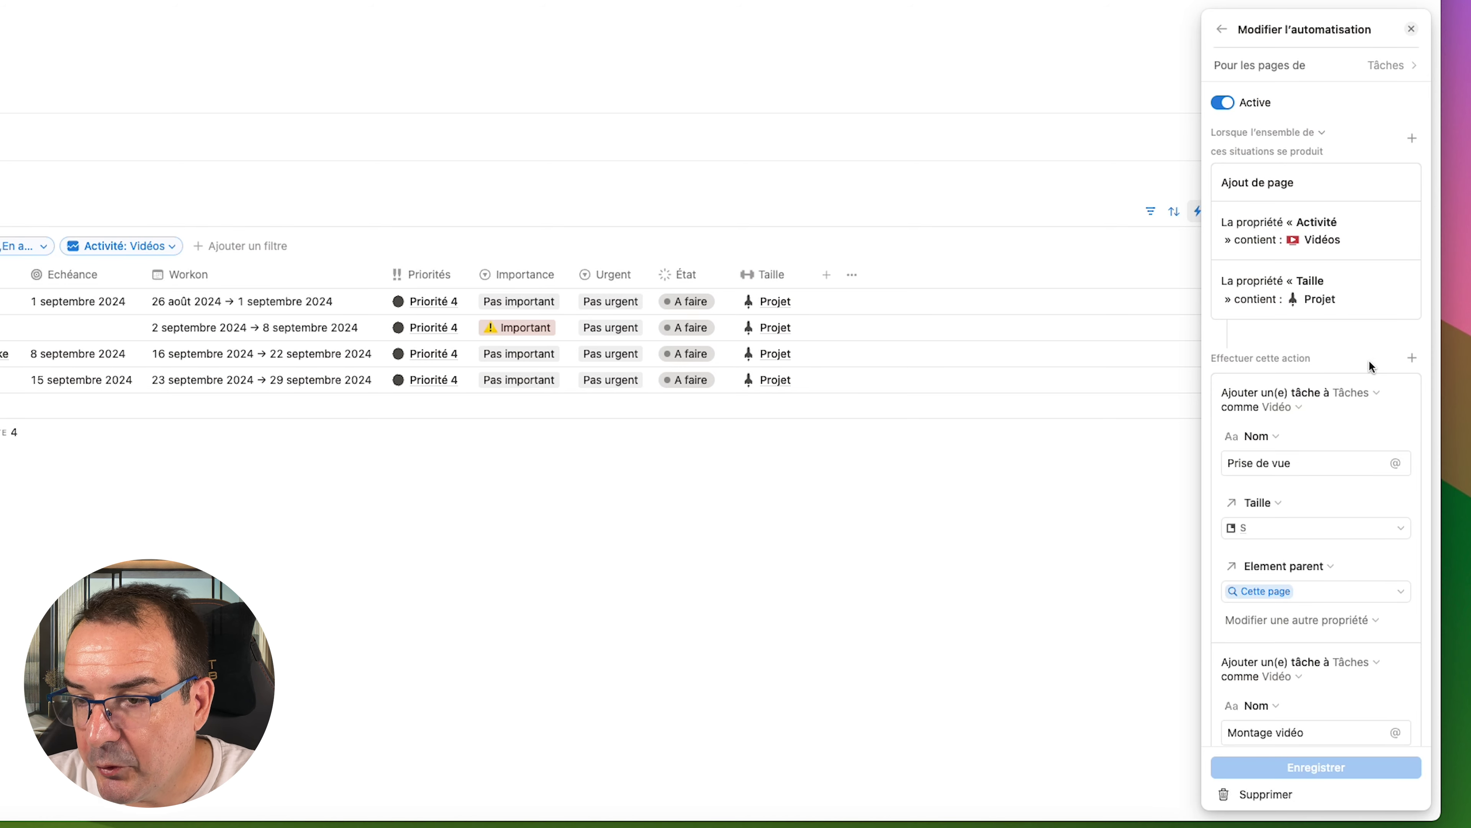
- Review the automation's task actions through "Publication réseaux sociaux" and look at the template choices for the "Publication YouTube" task
scroll(1369, 360, "down", 8)
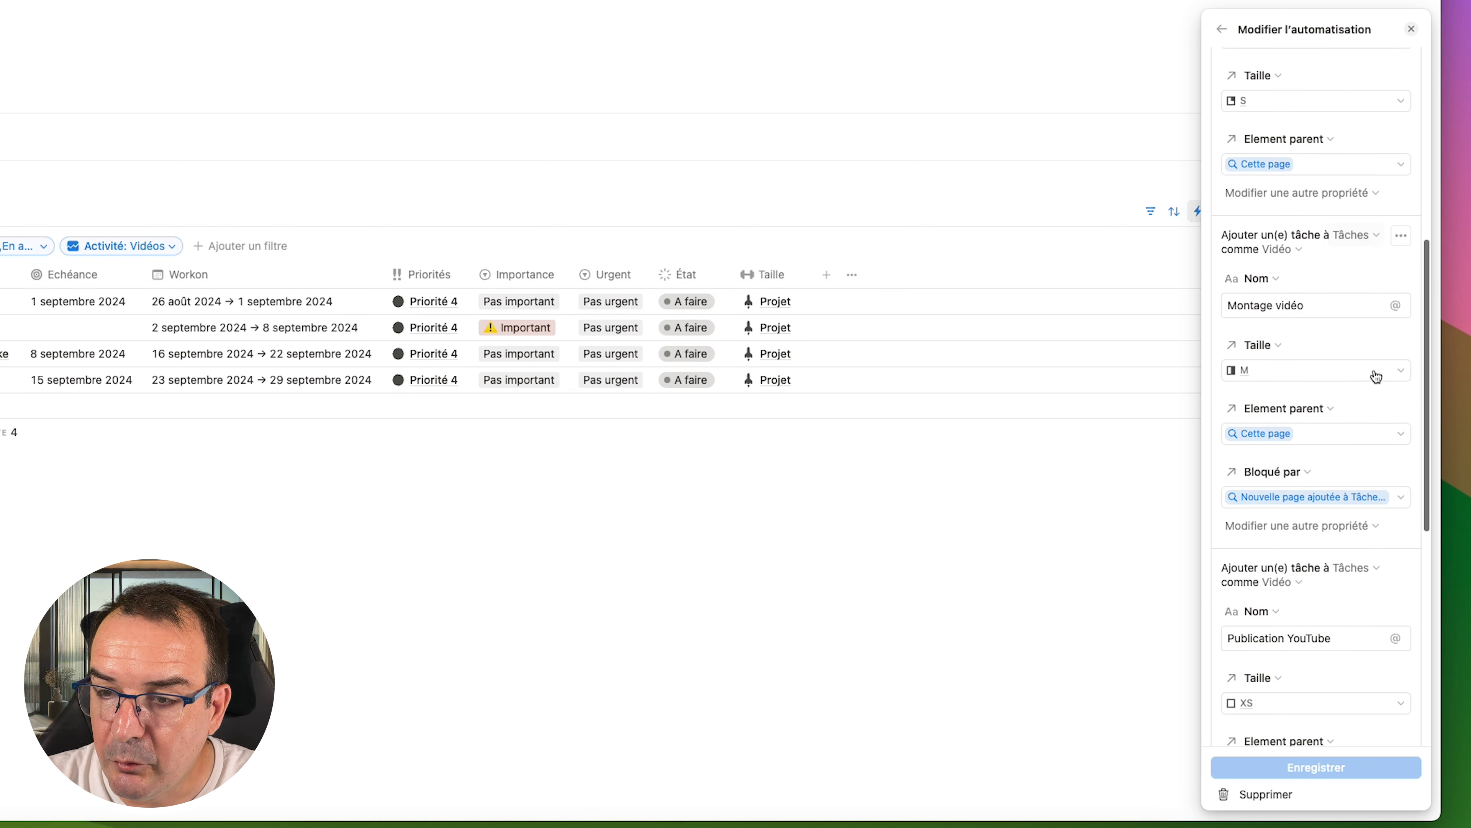
scroll(1374, 374, "down", 10)
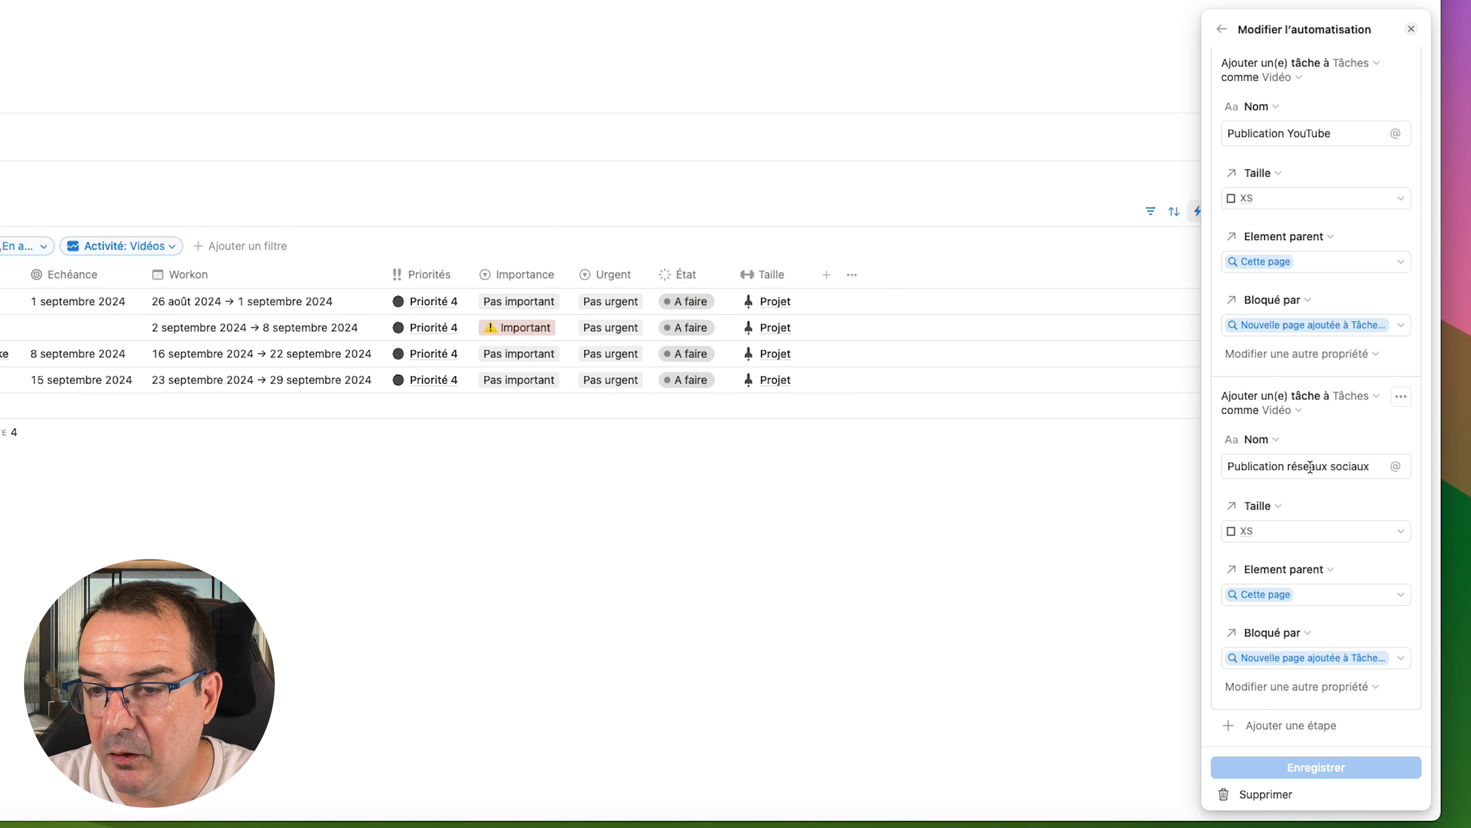
scroll(1376, 368, "up", 5)
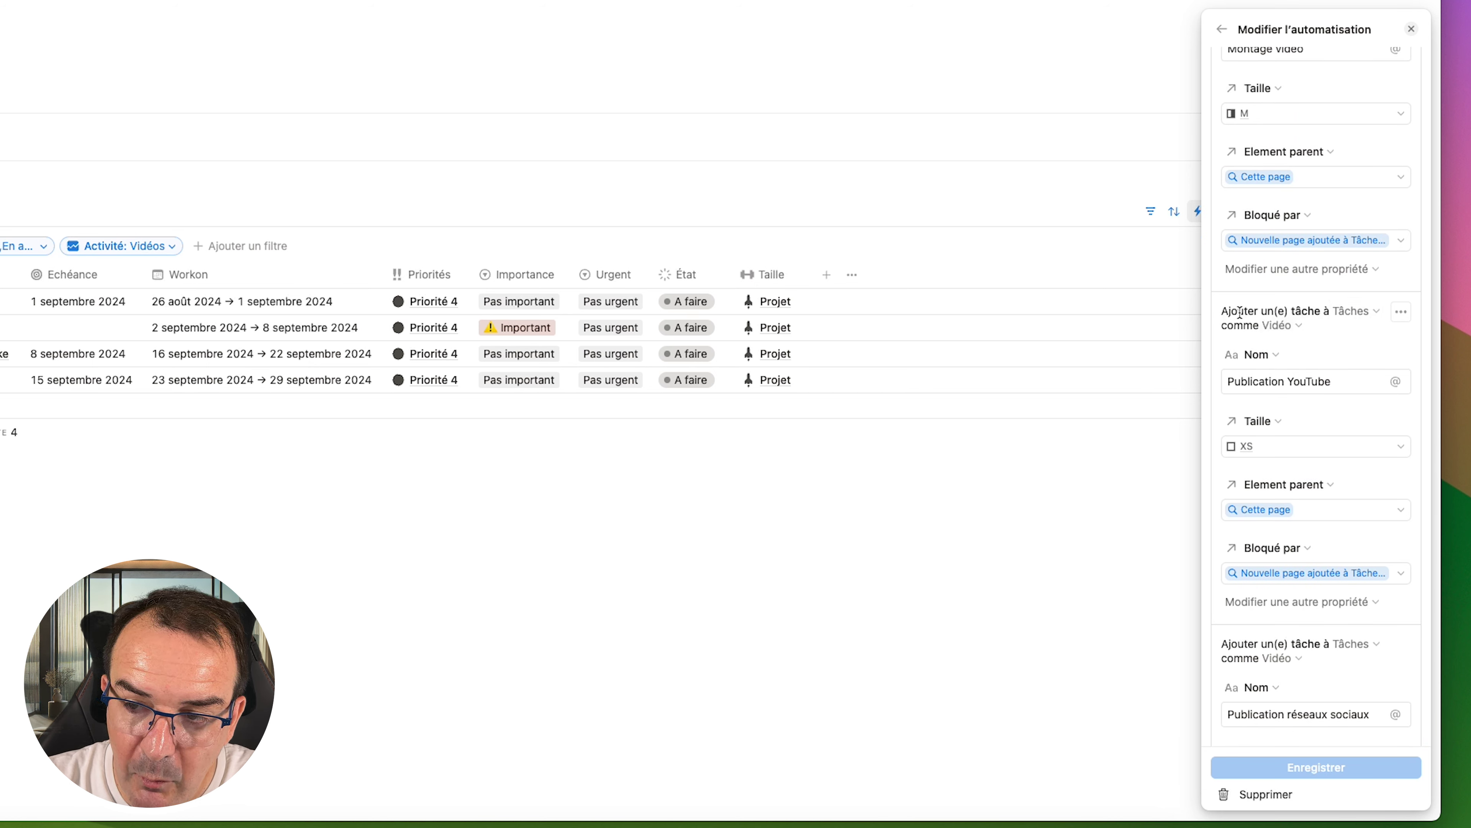
left_click(1298, 326)
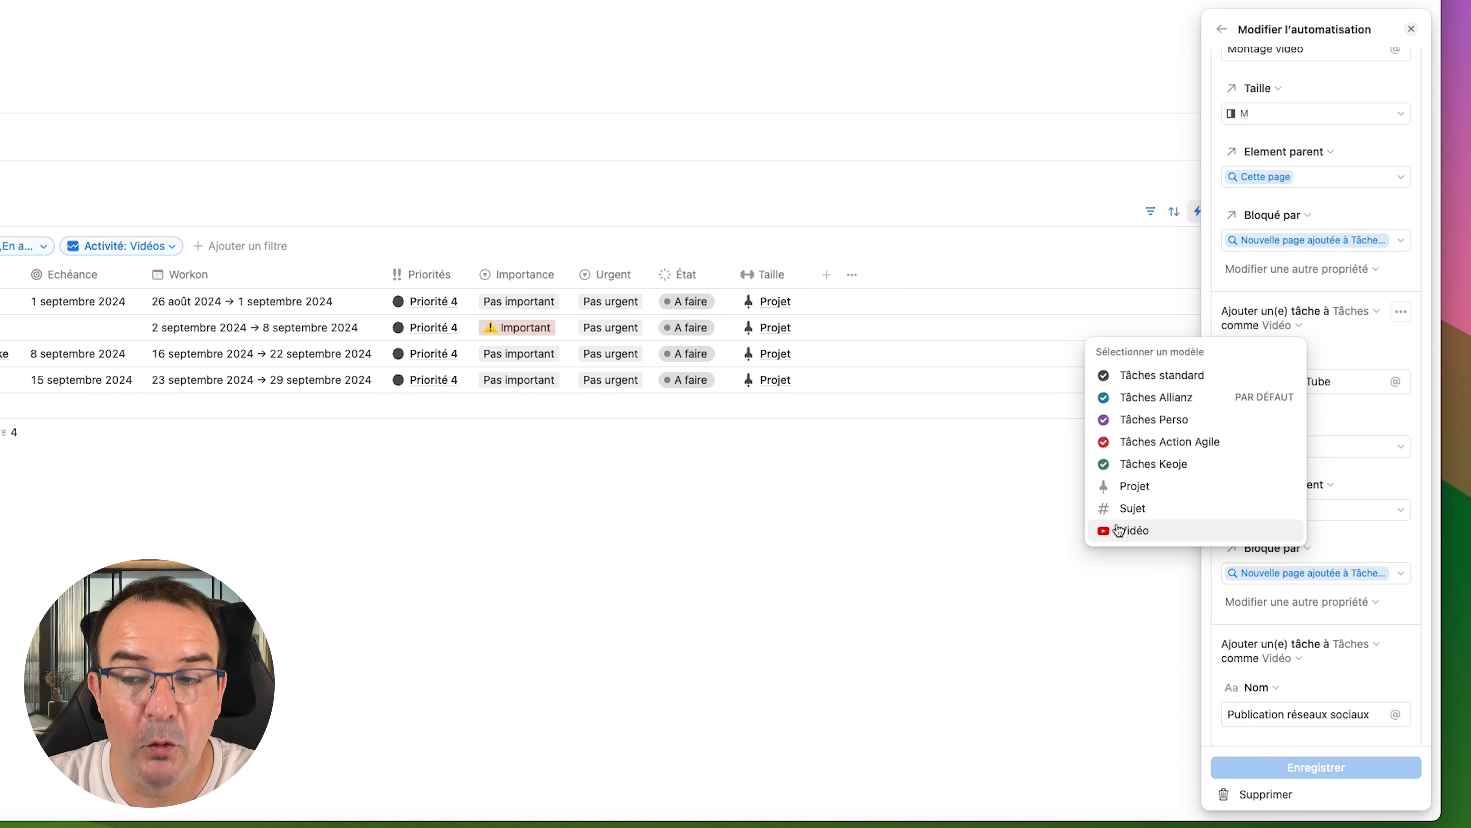
left_click(1028, 513)
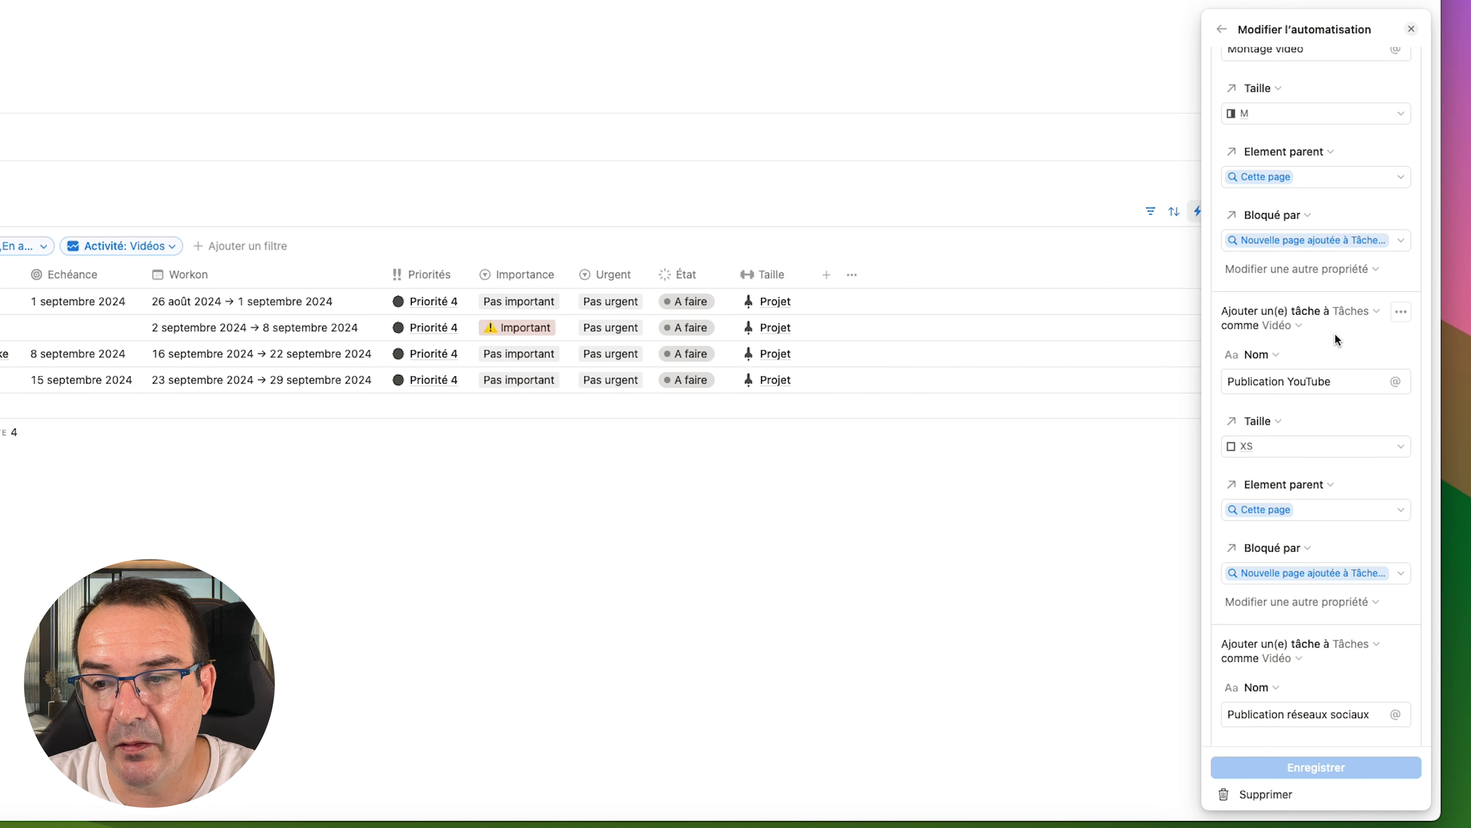
- Review the automation's remaining task actions and its trigger conditions, and close the automation editor
scroll(1340, 335, "down", 5)
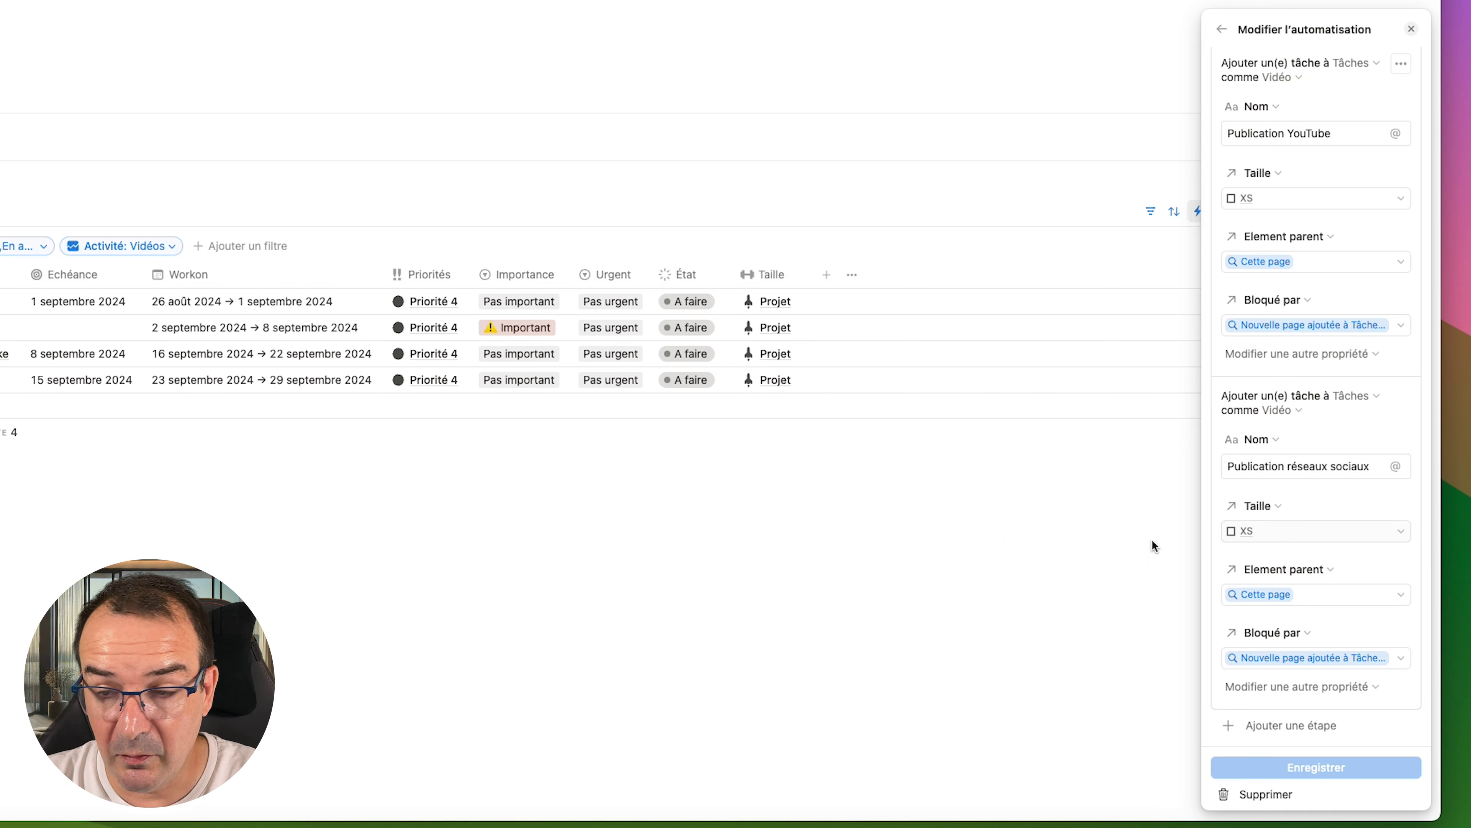
scroll(1248, 395, "up", 6)
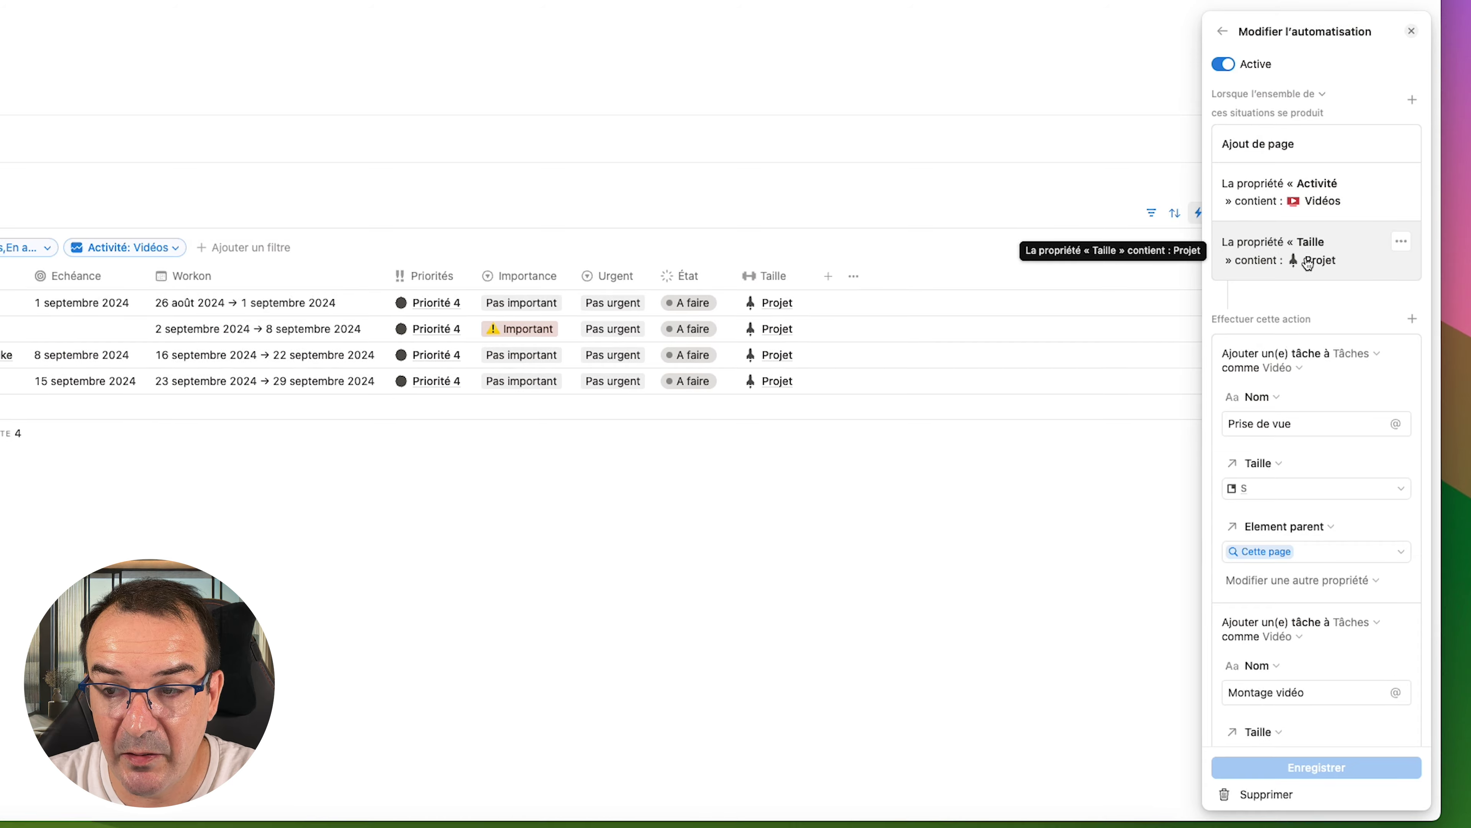
key("Escape")
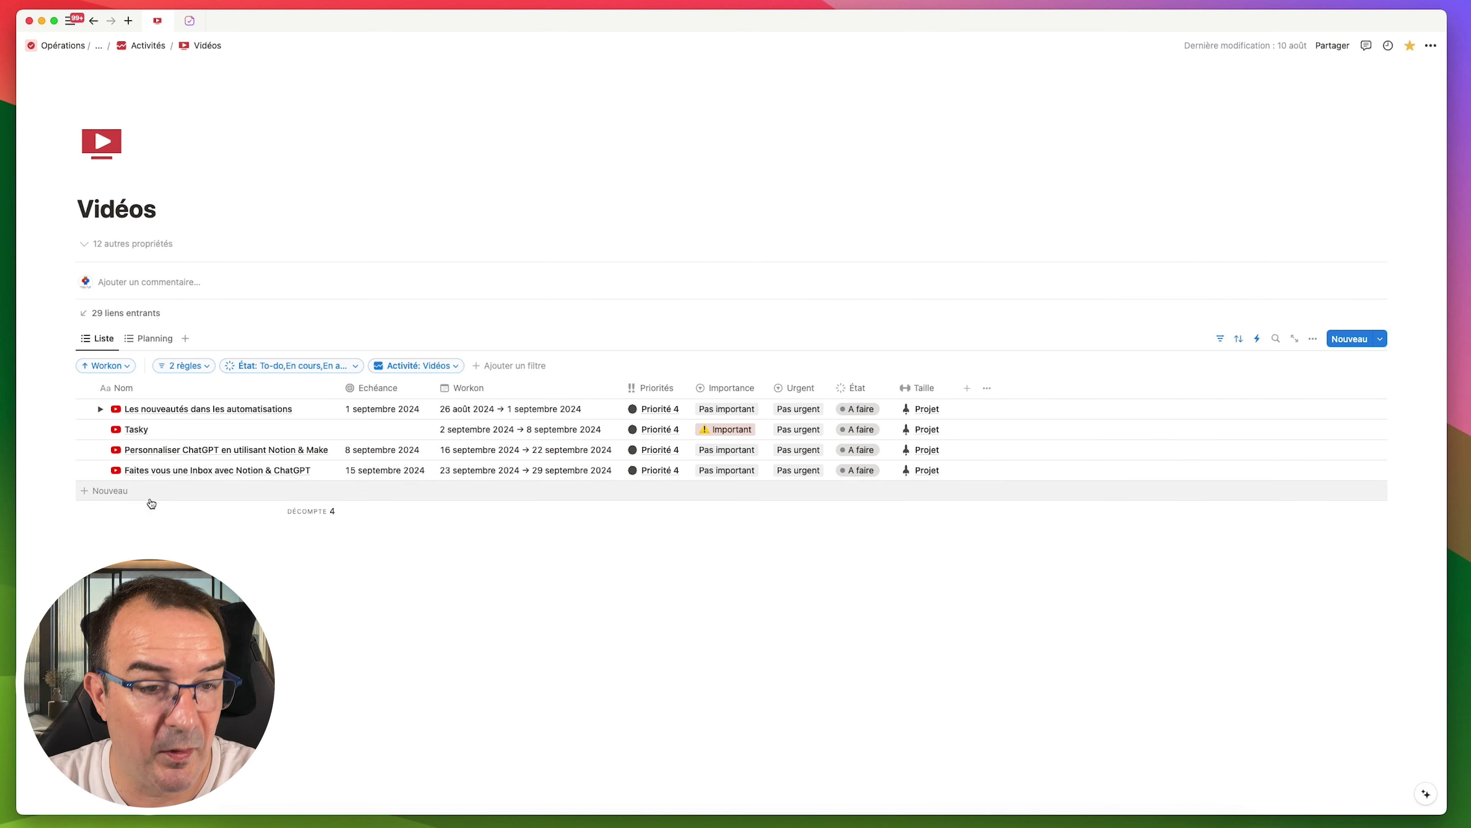
- Test the automation by adding a page named "Vidéo" to the Vidéos list and expand its sub-tasks
left_click(107, 492)
type("Vidéo")
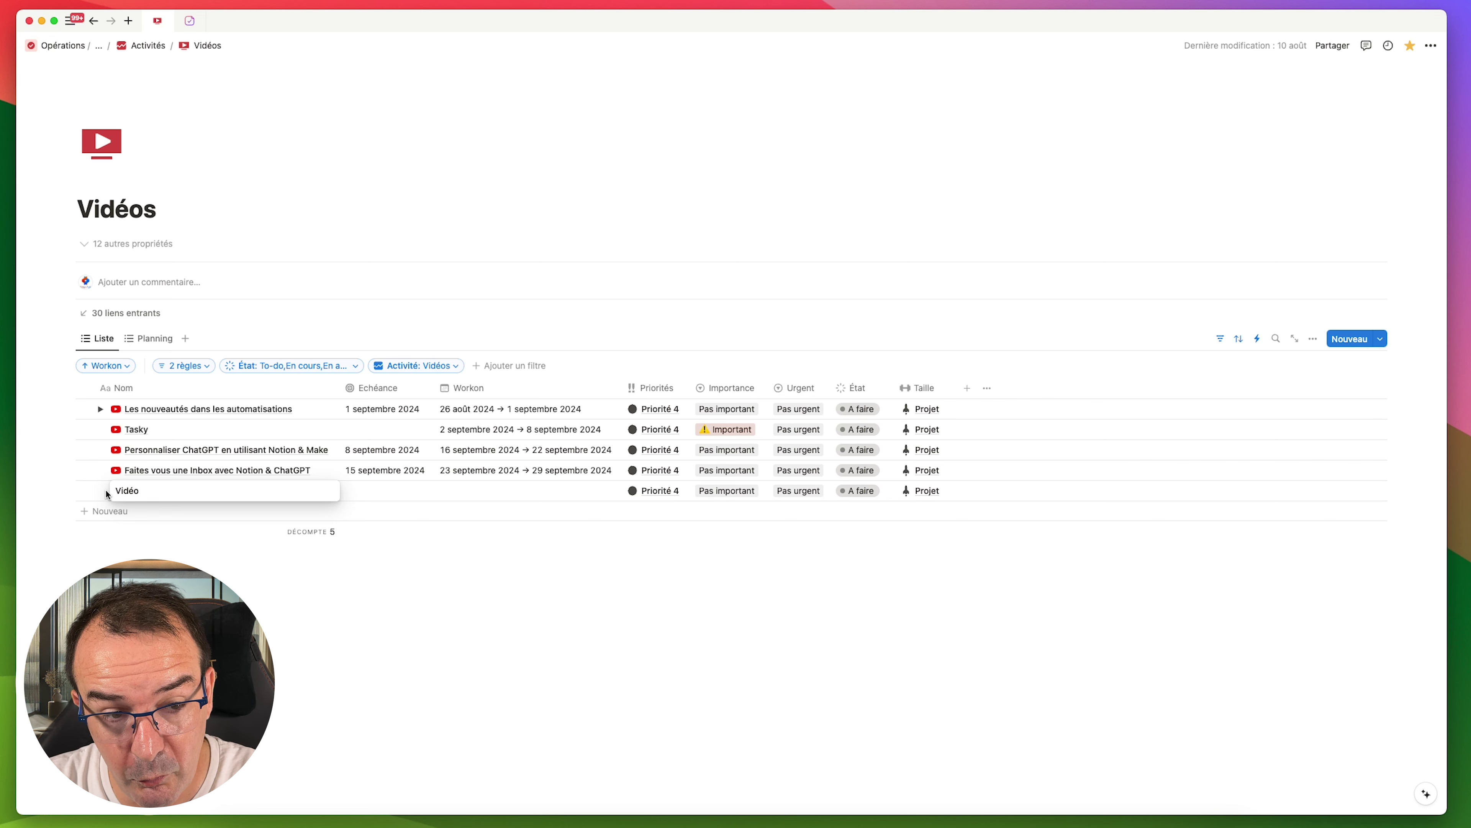
key("Return")
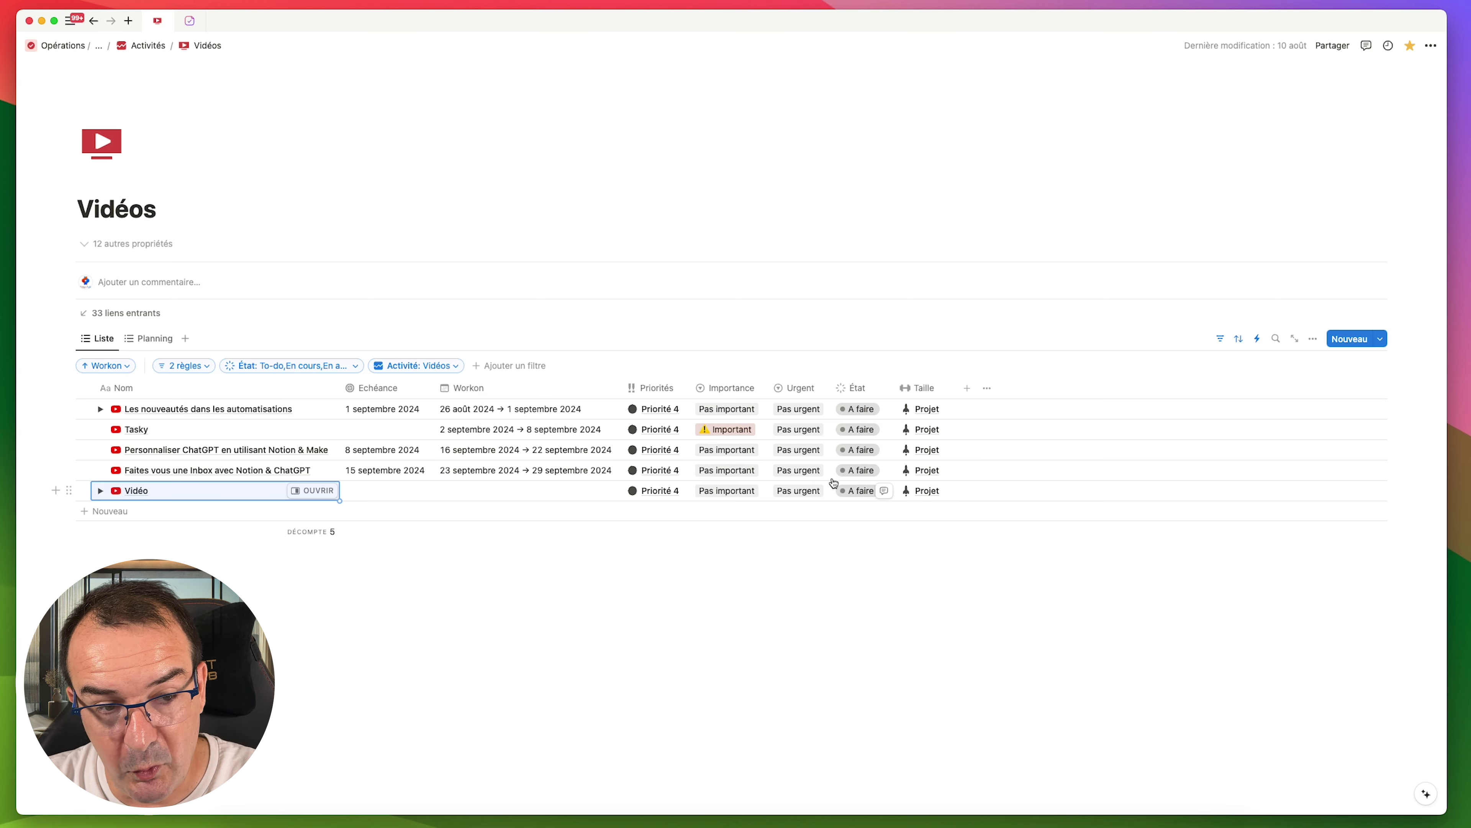
left_click(101, 491)
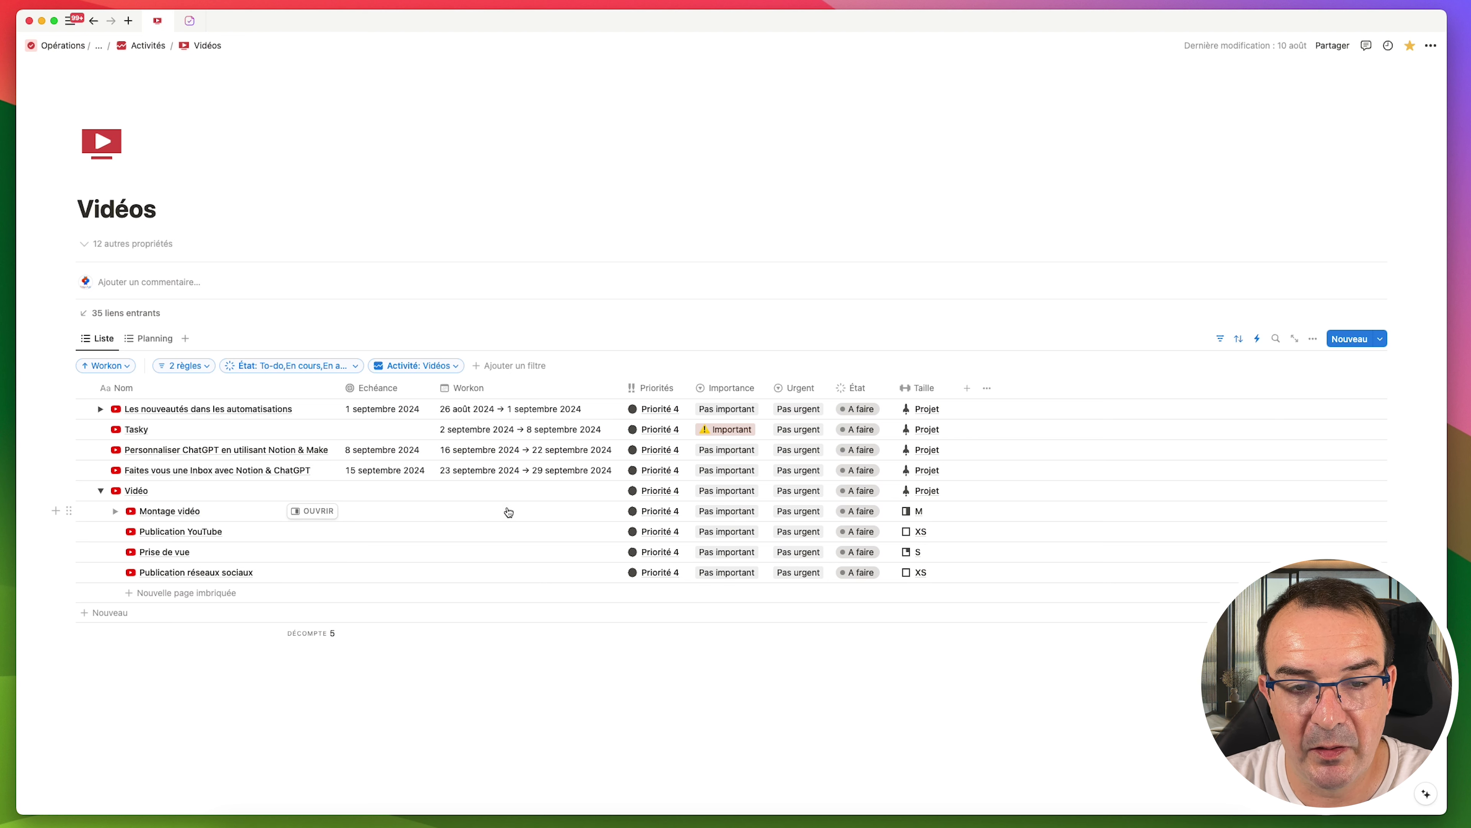
- Set the Workon dates of "Vidéo" to 23–29 September 2024 and copy them down to its four sub-tasks
left_click(487, 496)
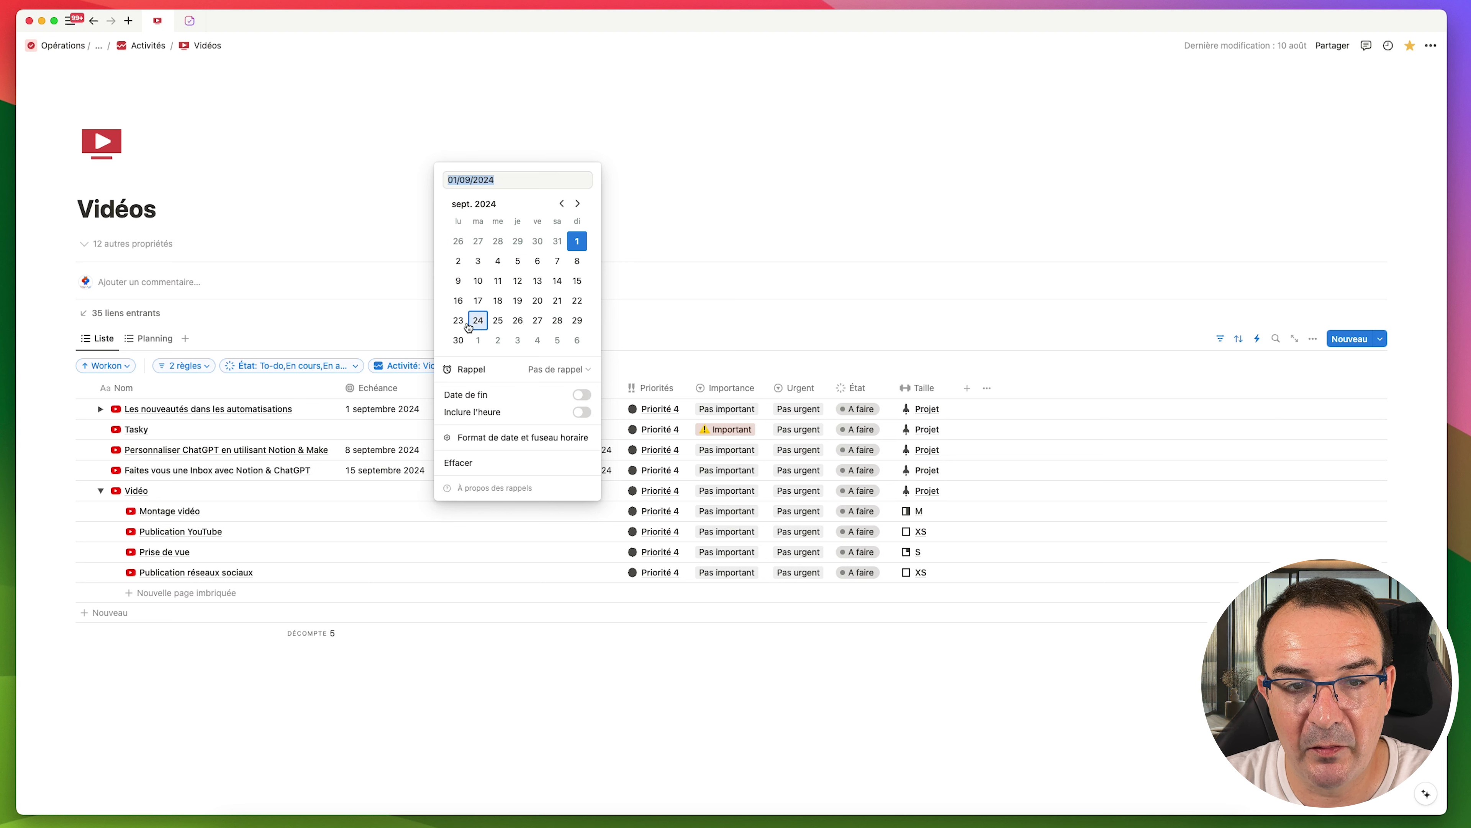
left_click(578, 397)
left_click(577, 320)
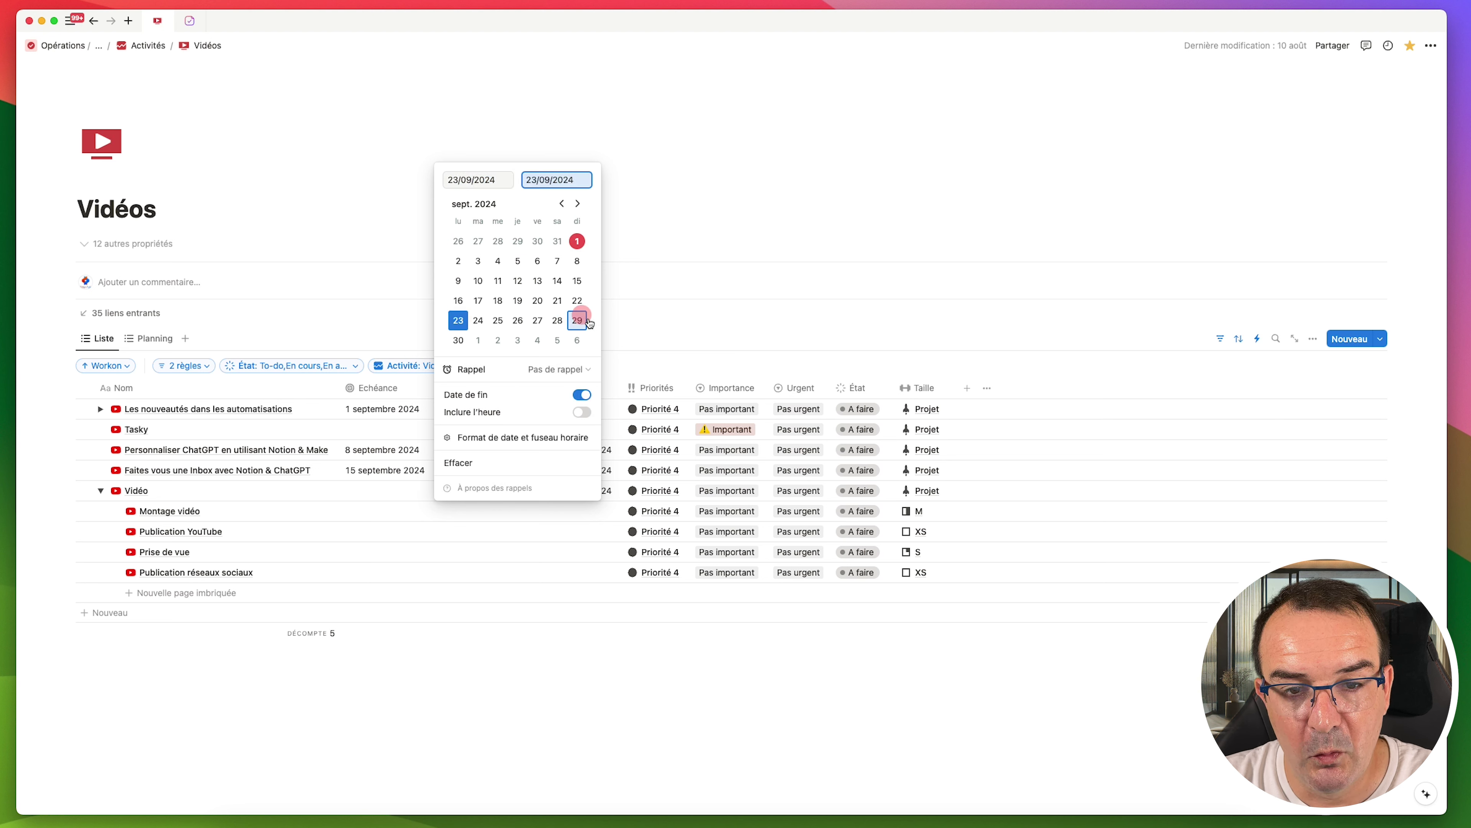
left_click(654, 332)
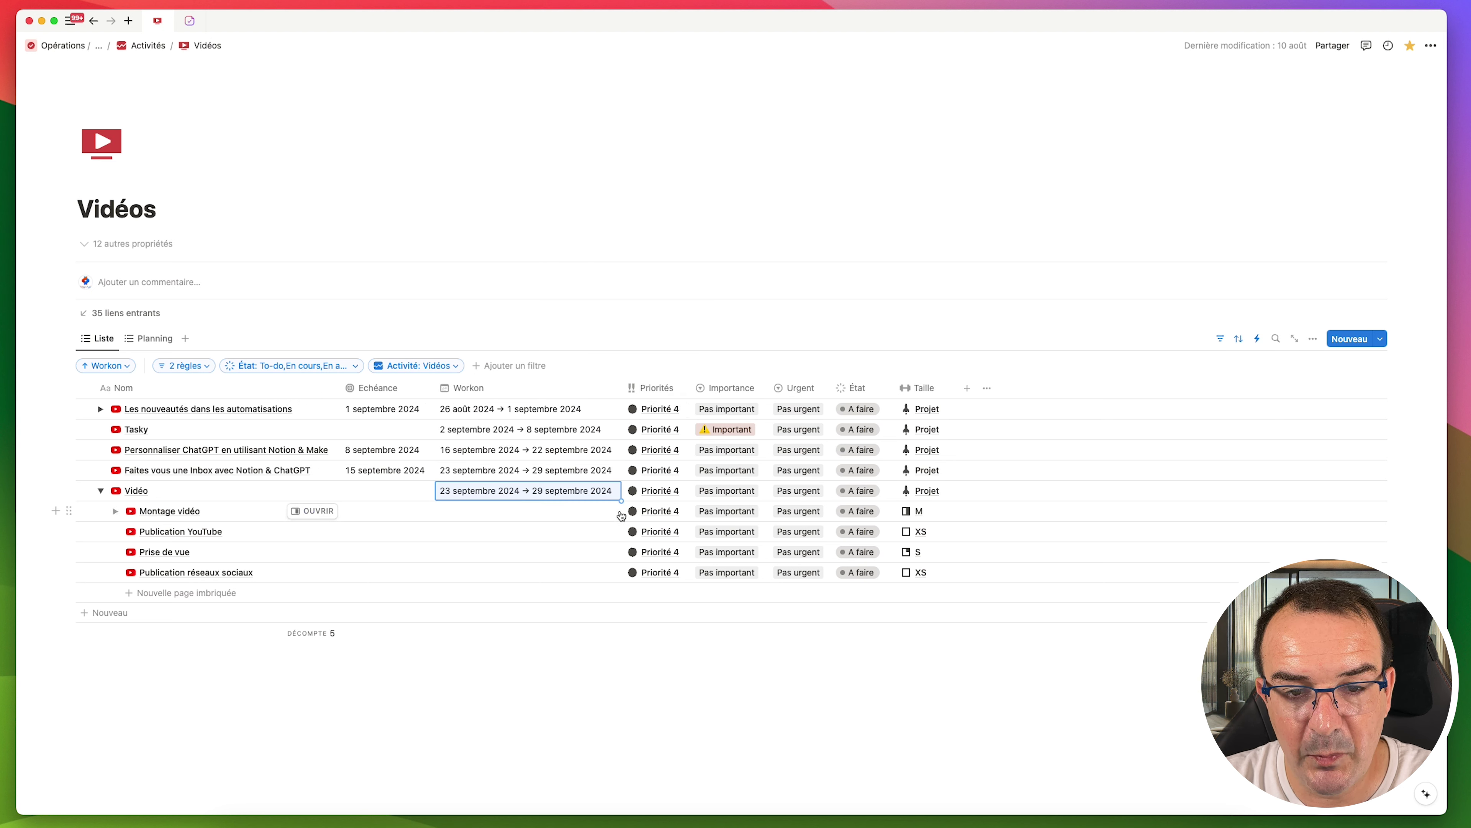
left_click_drag(622, 500, 602, 597)
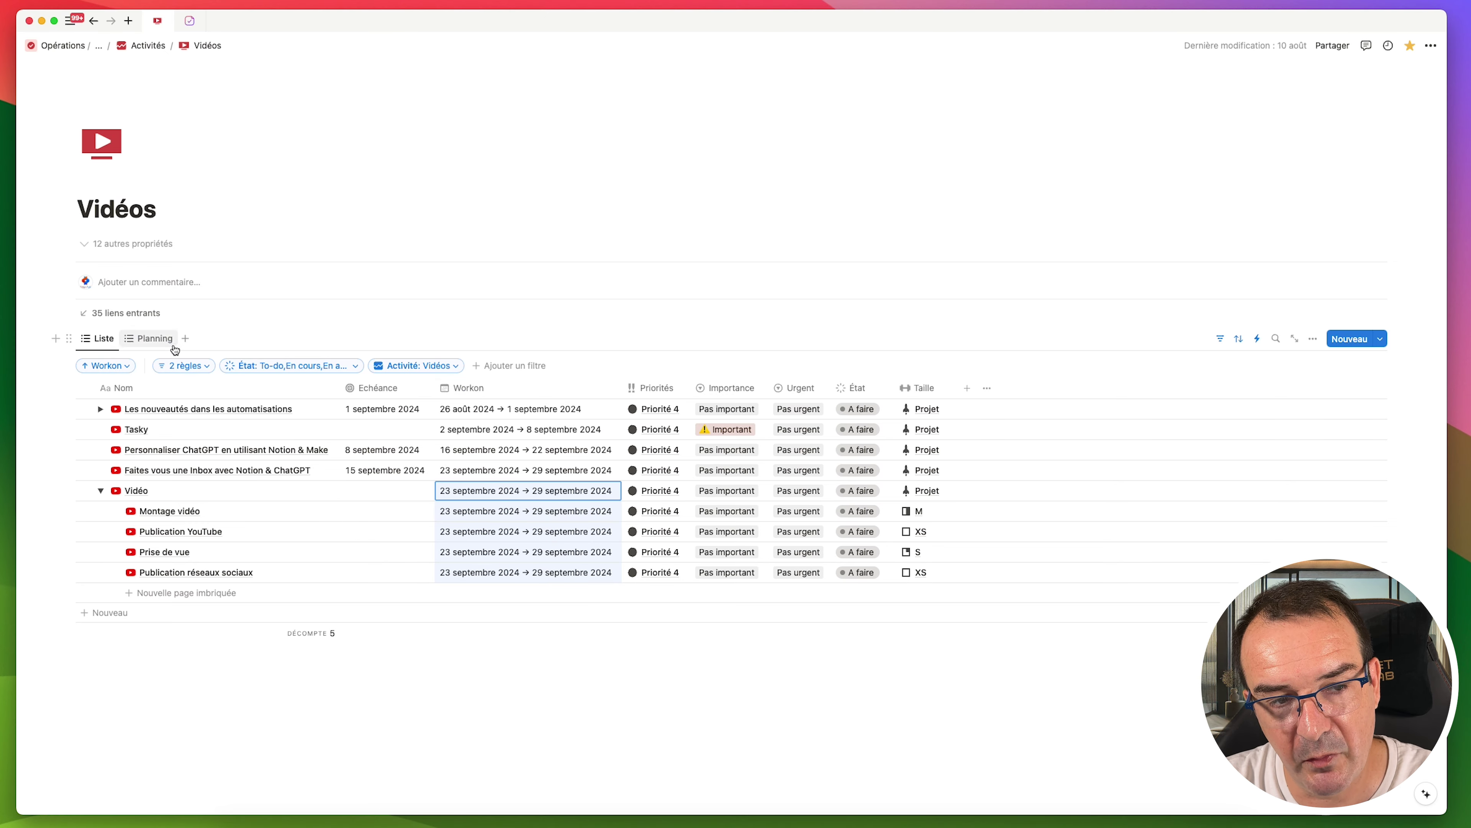
- In the Planning view, expand "Vidéo" and schedule "Prise de vue" on 23 September and "Montage vidéo" on 24–25 September
left_click(139, 342)
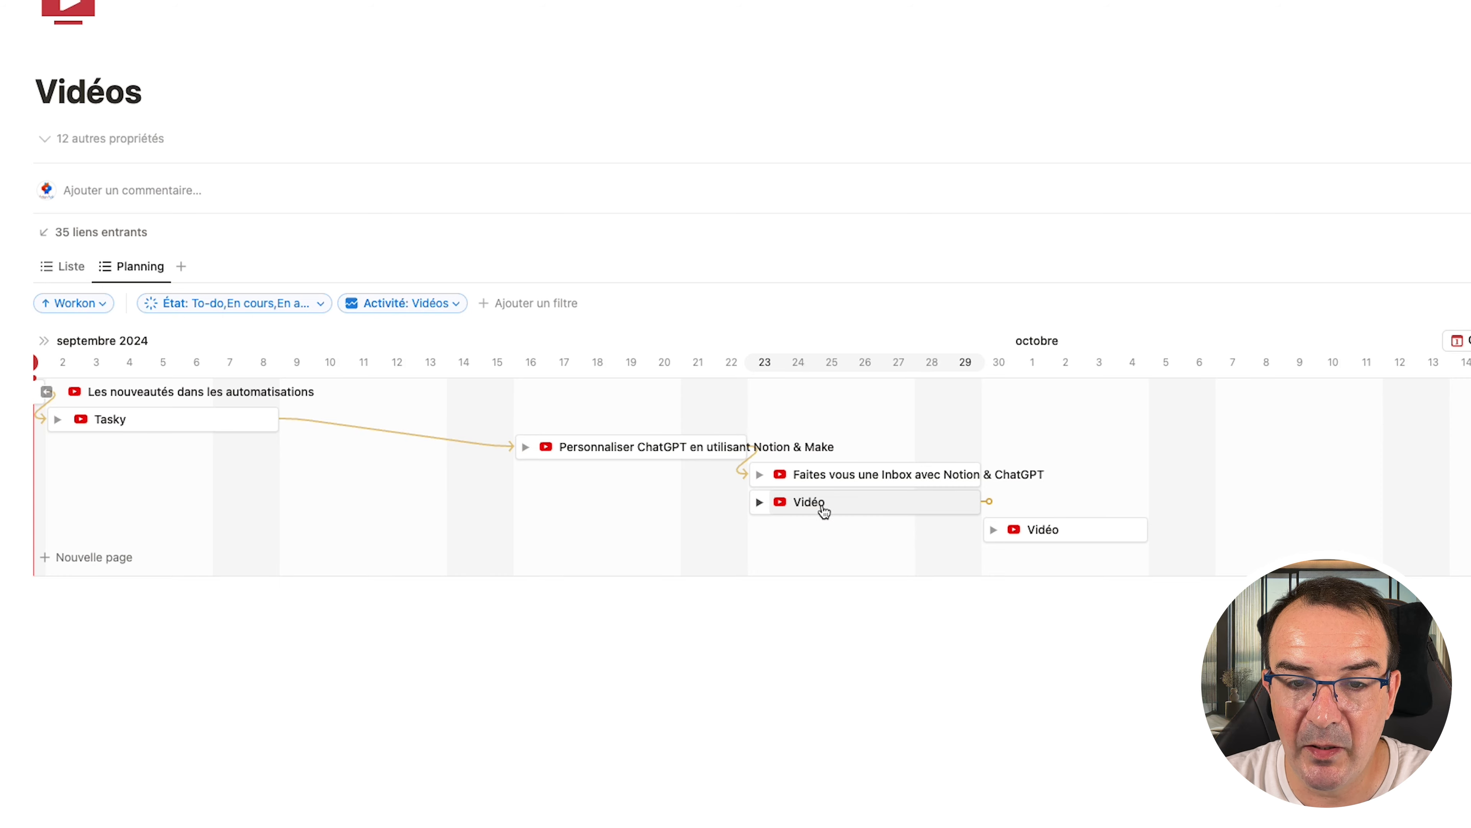
left_click(759, 501)
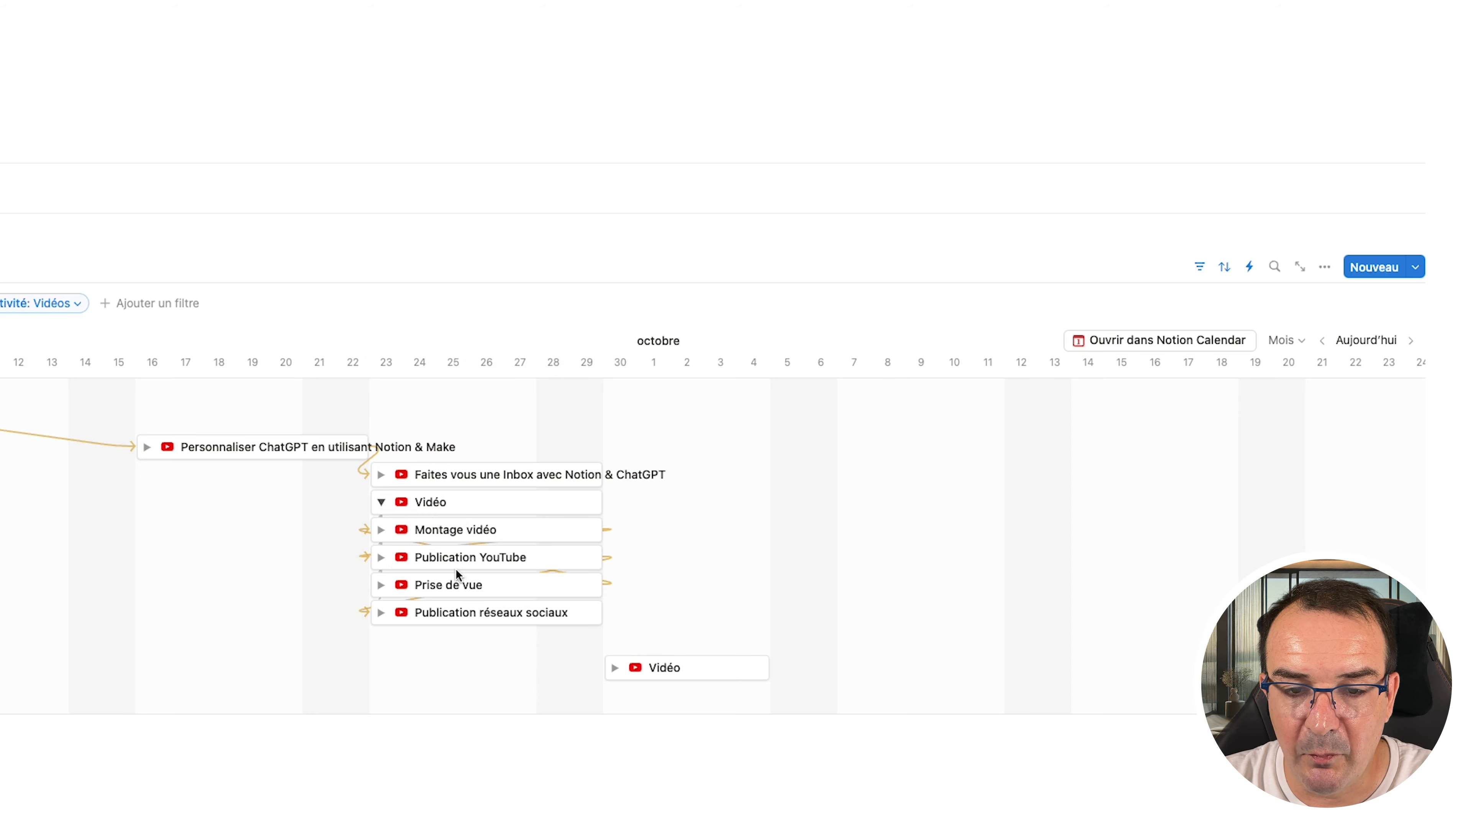
left_click_drag(371, 586, 523, 586)
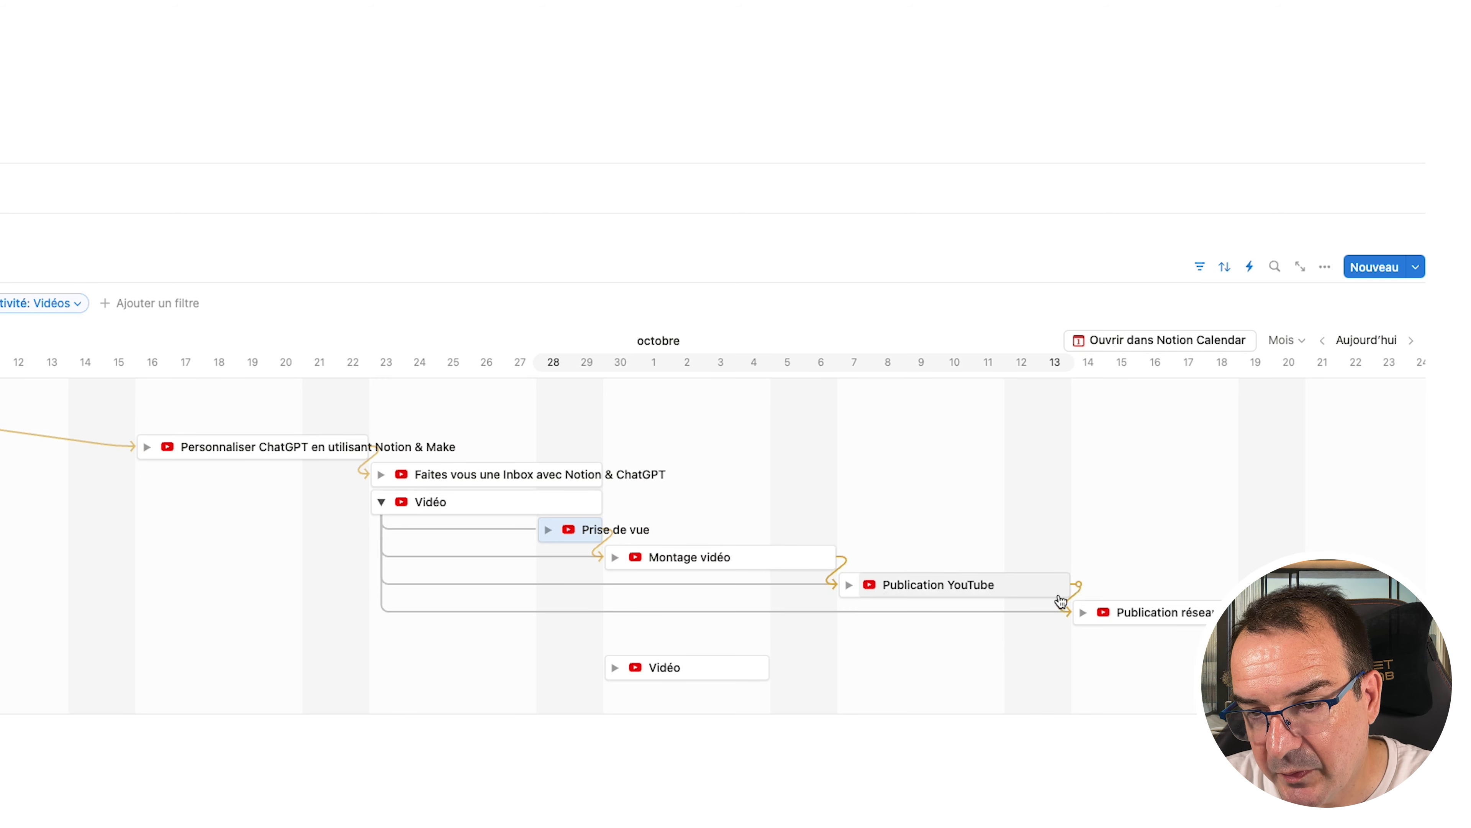
left_click_drag(584, 530, 428, 528)
left_click_drag(720, 558, 513, 558)
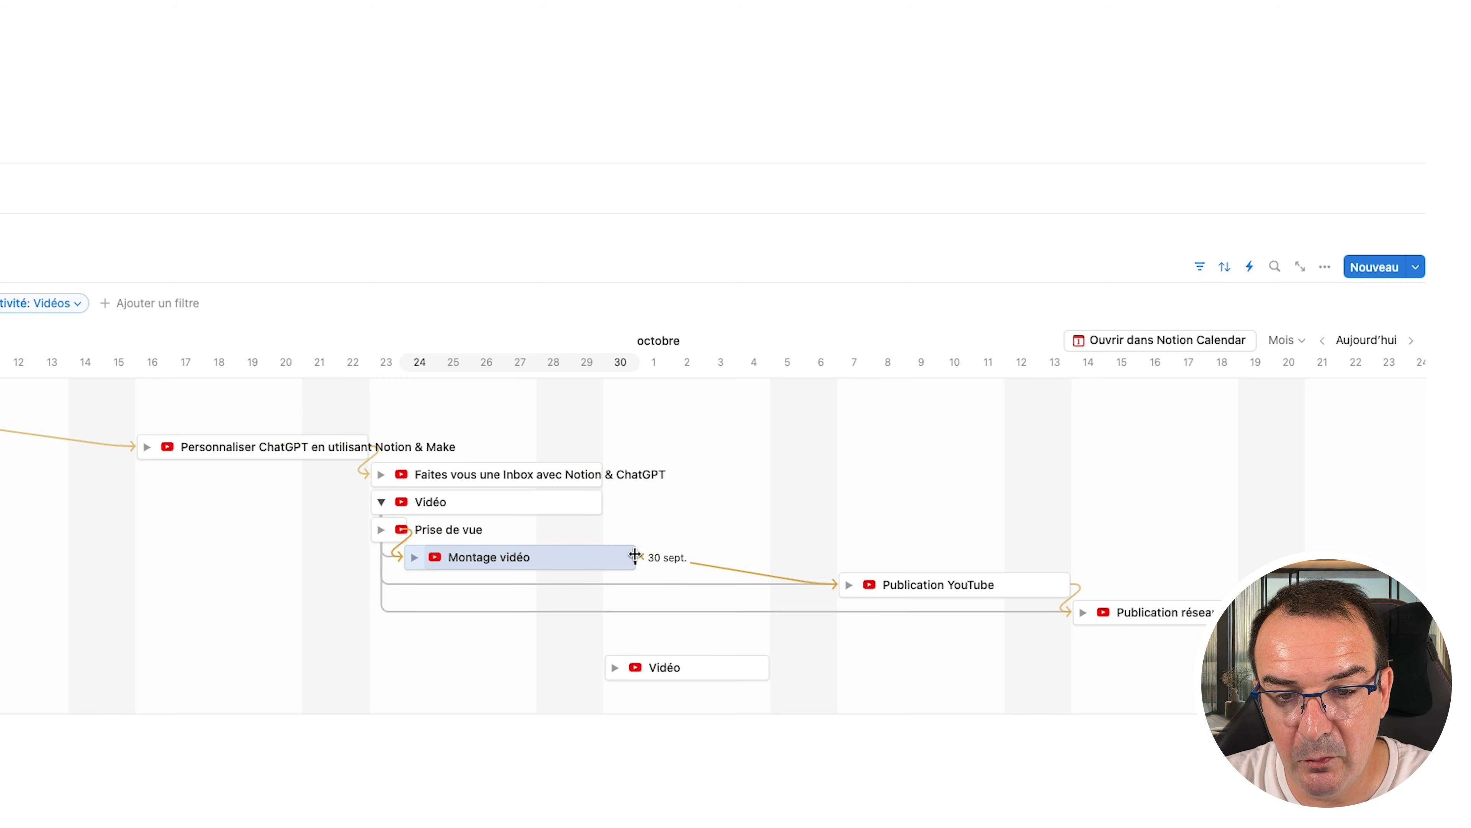
left_click_drag(635, 555, 467, 558)
- Reschedule "Publication YouTube" to 28 September only and "Publication réseaux sociaux" to 29 September only
left_click_drag(956, 592, 649, 585)
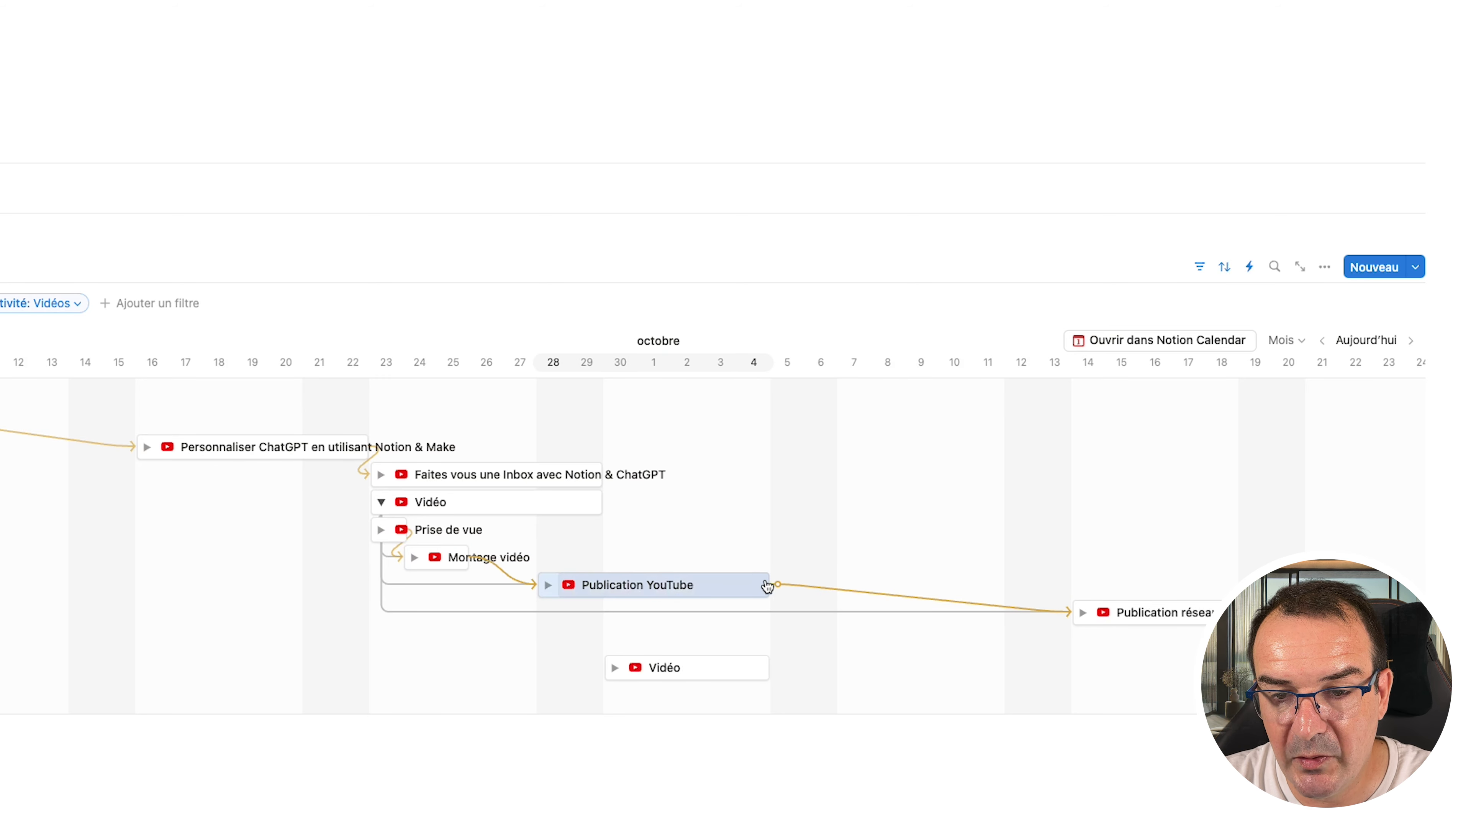
left_click_drag(767, 581, 556, 586)
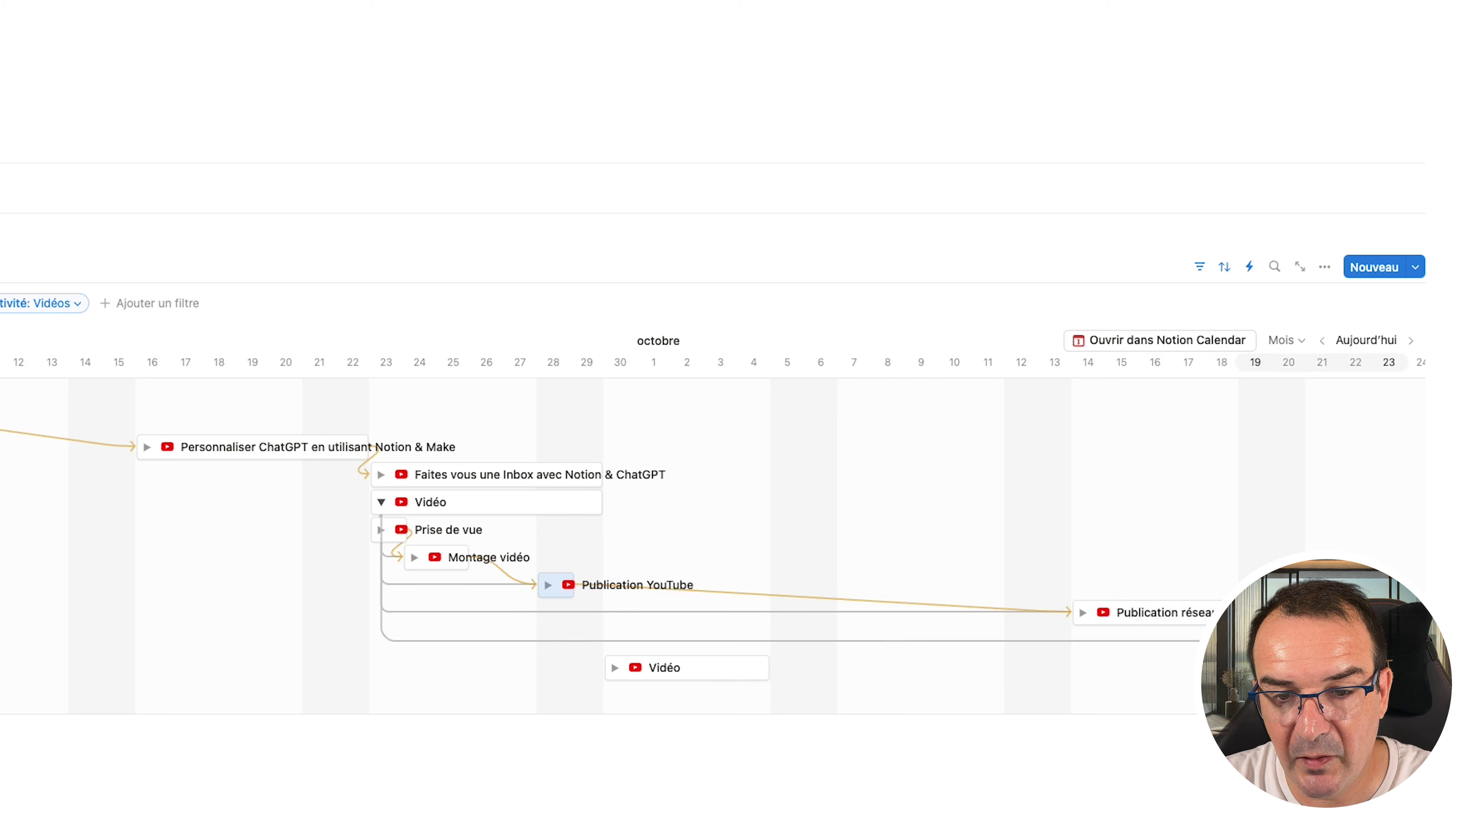
left_click_drag(1214, 612, 601, 625)
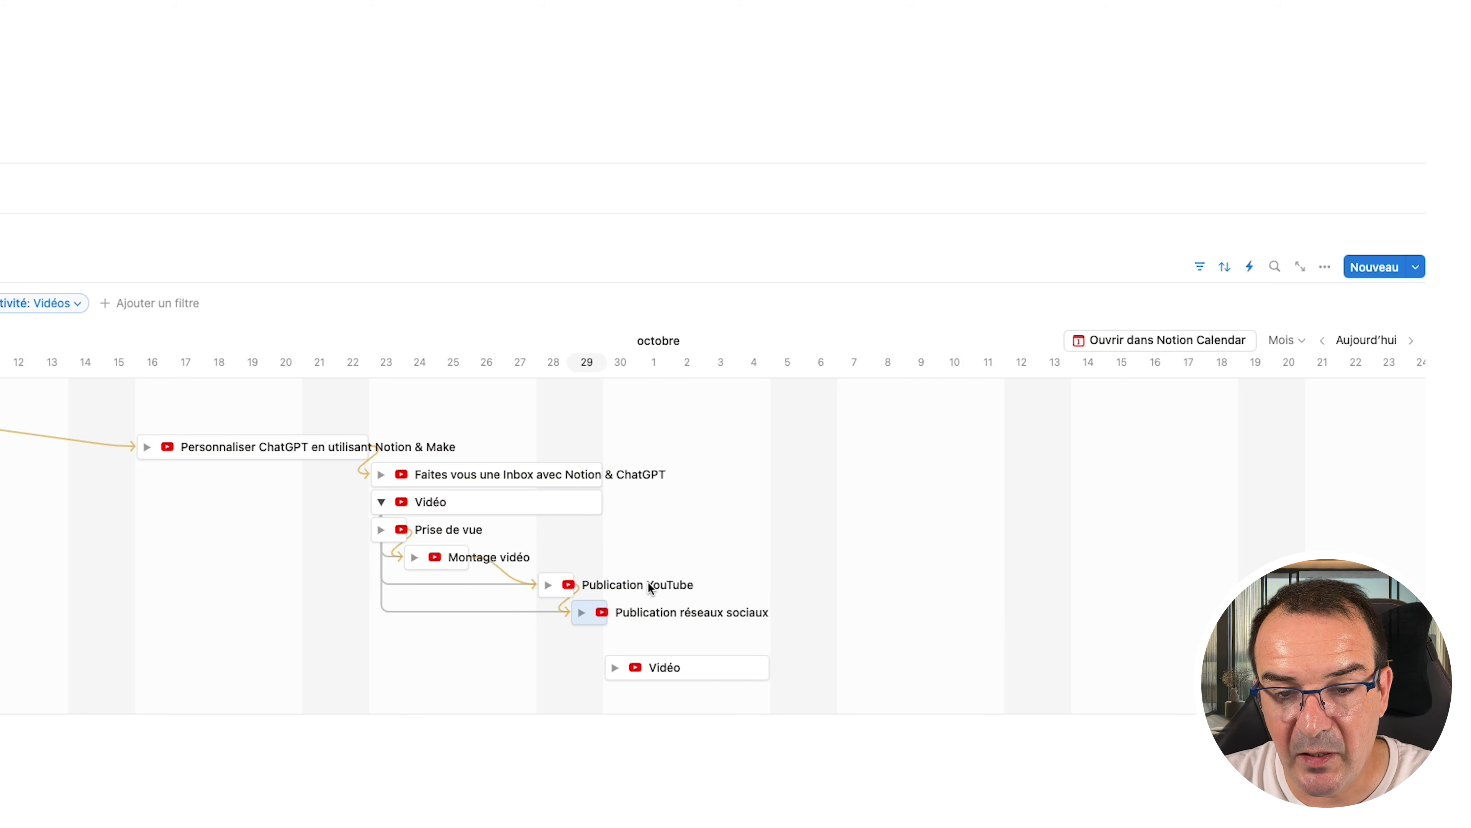